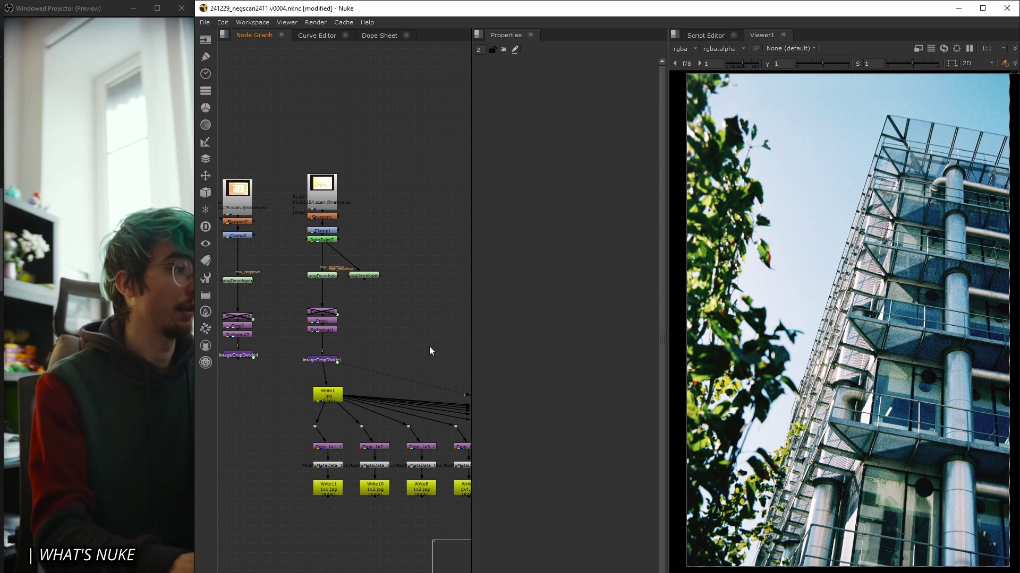
Switch to the browser and examine the film scanning workflow diagram and Foundry's Nuke Family page.
key("alt+Tab")
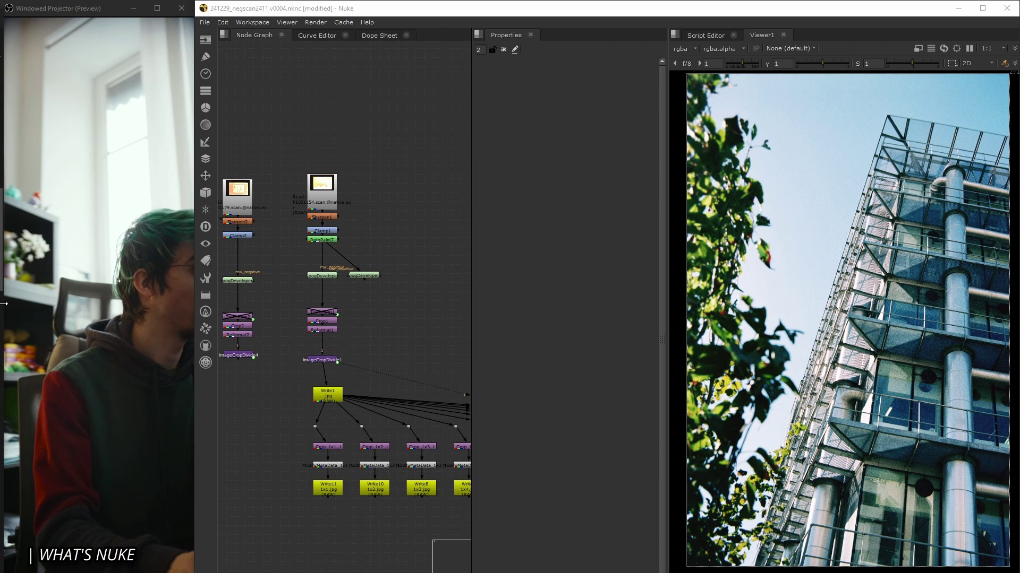
key("alt+Tab")
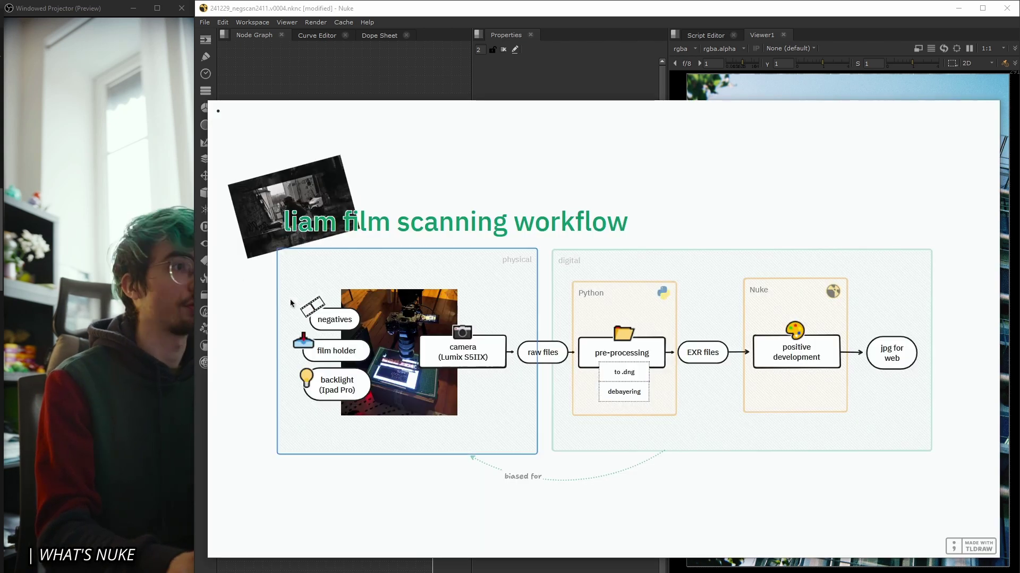
key("ctrl+Tab")
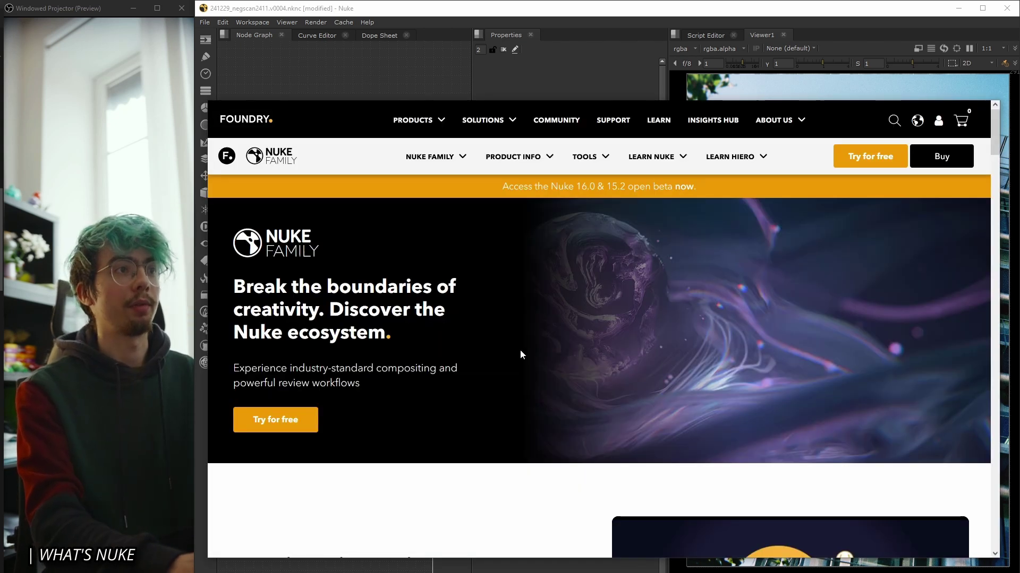
scroll(478, 359, "down", 5)
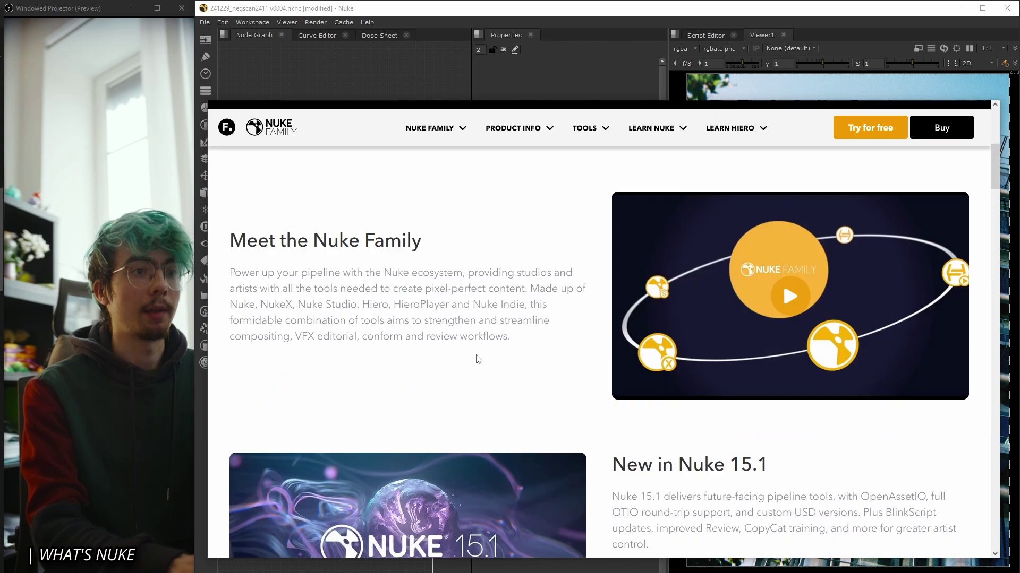
scroll(478, 359, "down", 10)
scroll(475, 406, "up", 10)
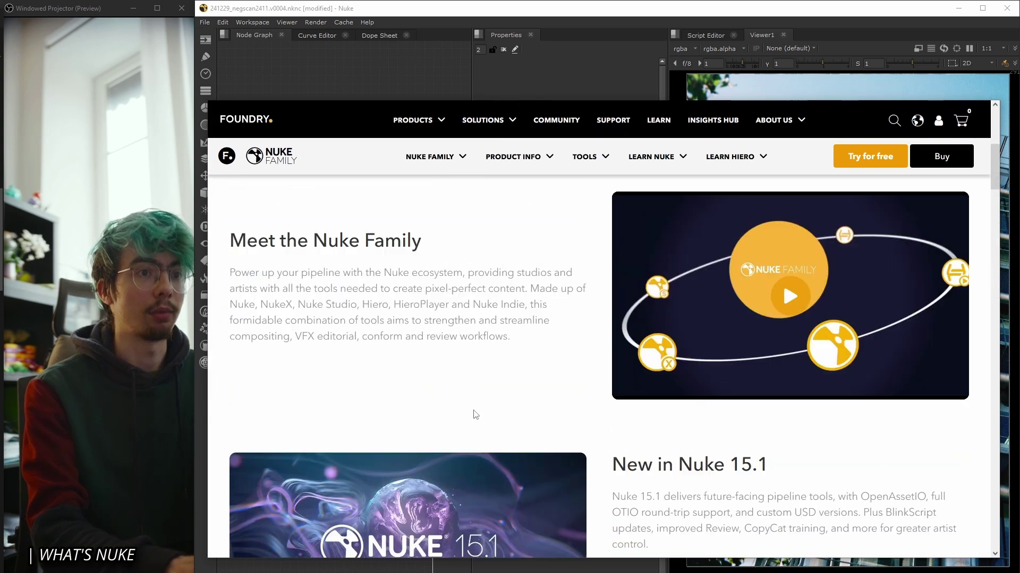
scroll(476, 415, "up", 5)
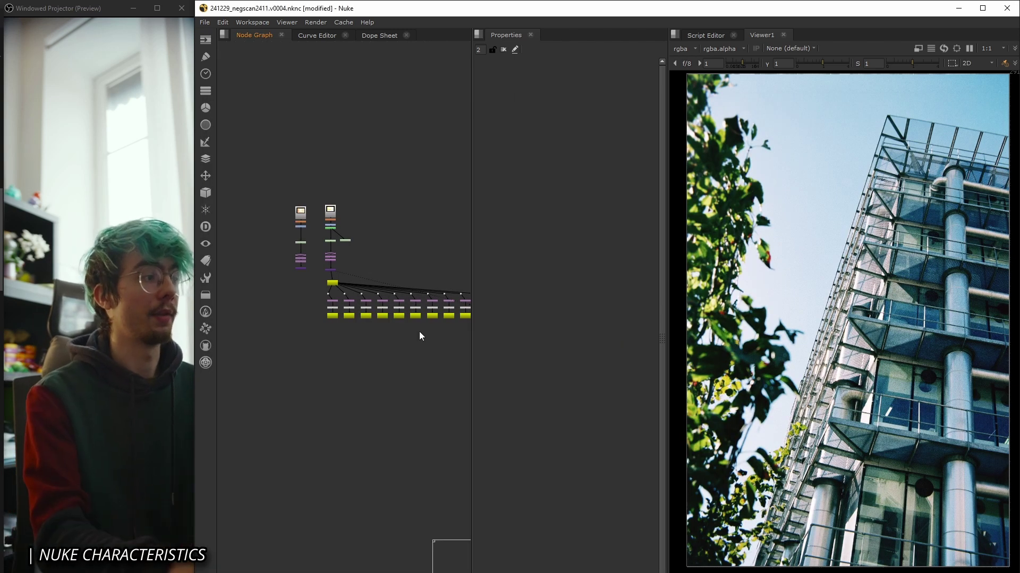
Survey the node graph of the negscan2411 script in Nuke, from the first scan branches across to the neighbouring groups.
scroll(418, 327, "down", 2)
middle_click_drag(419, 312, 381, 368)
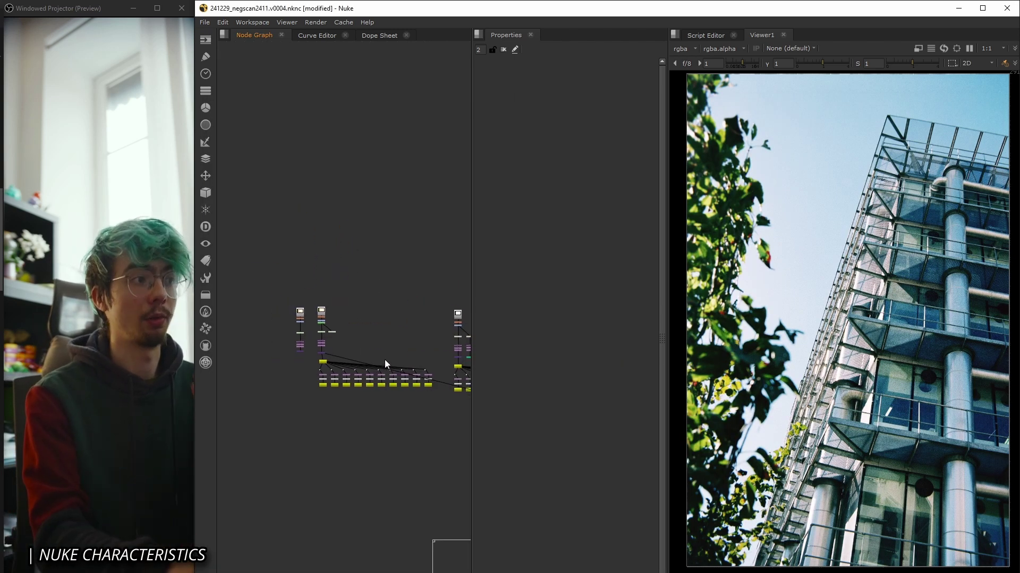
scroll(394, 341, "down", 3)
scroll(382, 372, "up", 2)
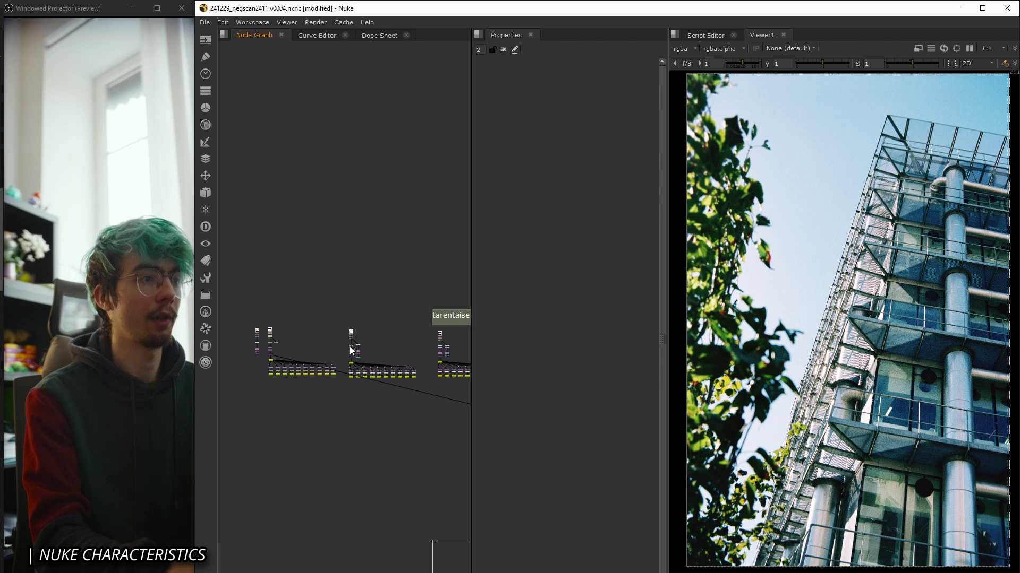
scroll(351, 351, "up", 5)
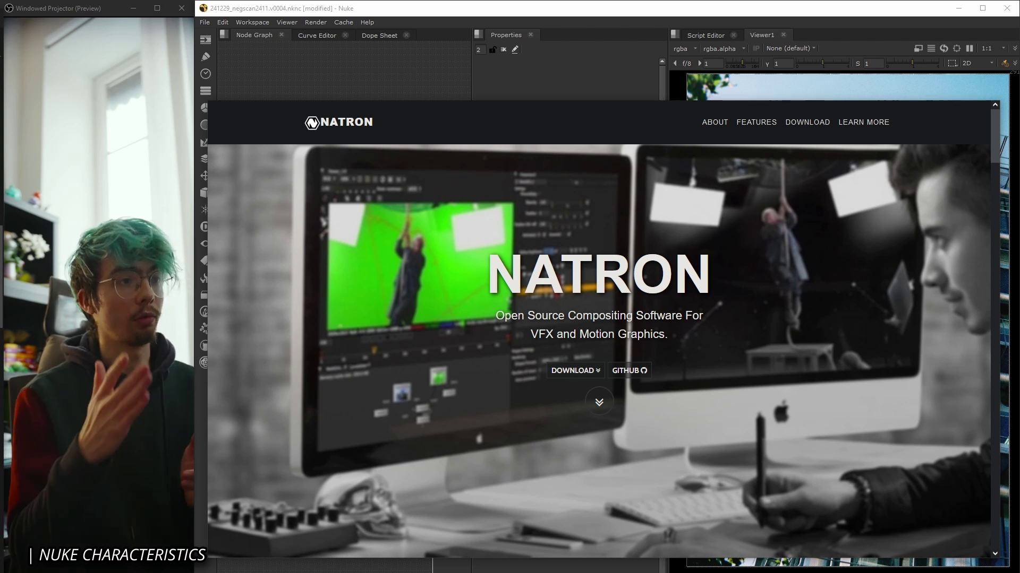
Review the pre-processing goal and conversions slides, and open the dng folder inside 2024_12_29_negscan2411 in File Explorer.
left_click(272, 78)
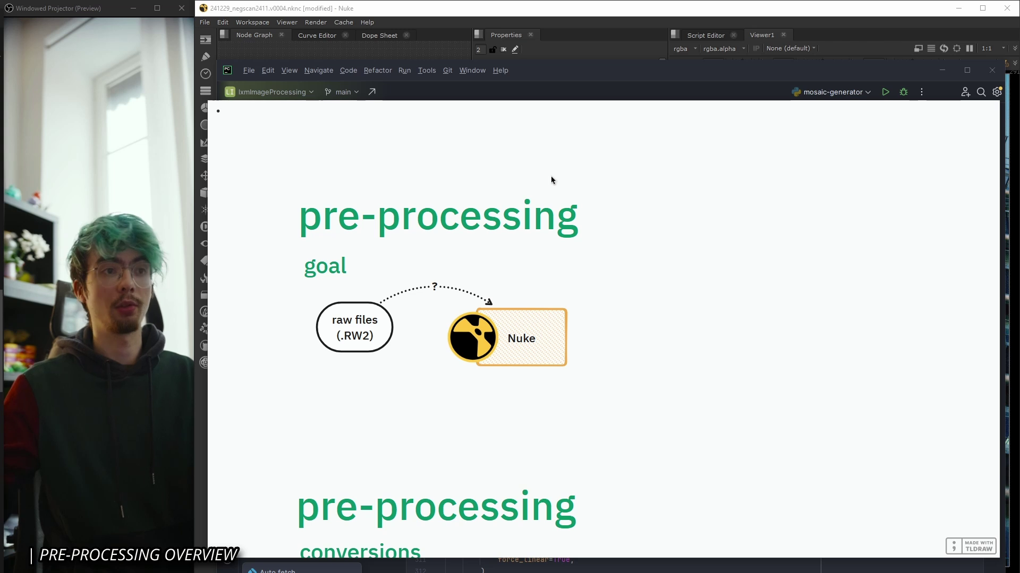
scroll(511, 266, "down", 6)
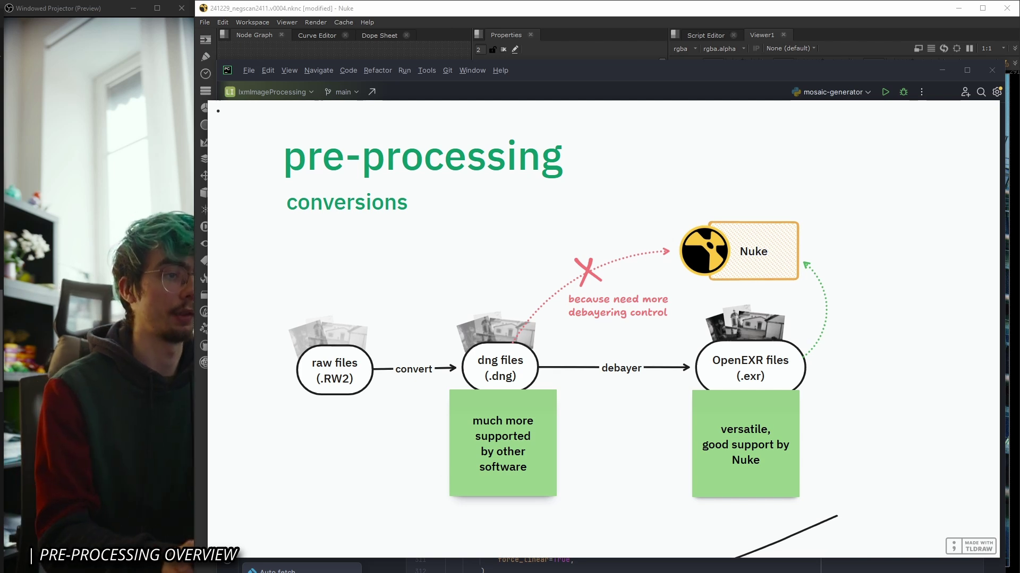
mouse_move(507, 572)
left_click(671, 557)
left_click(142, 572)
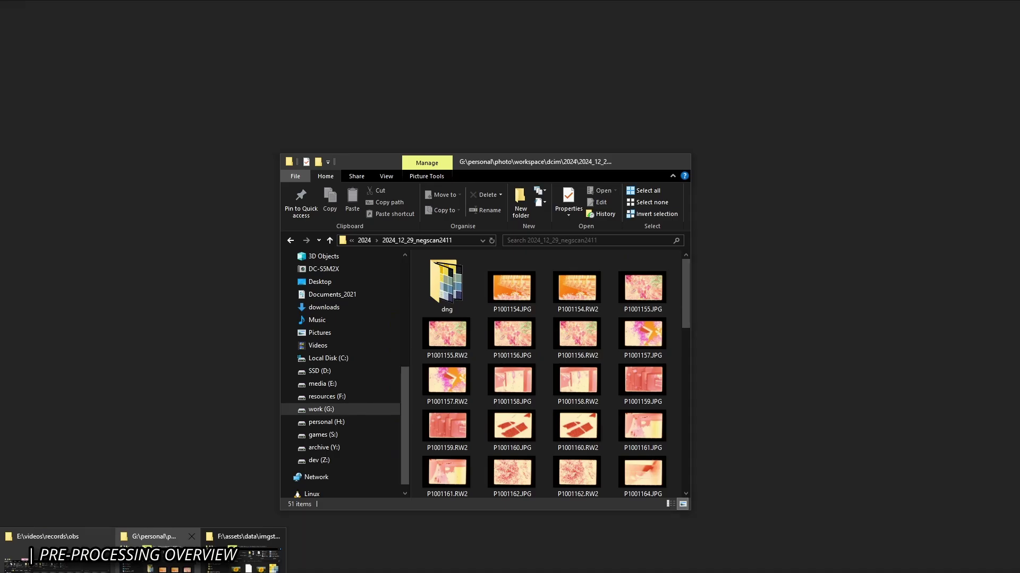
left_click(160, 563)
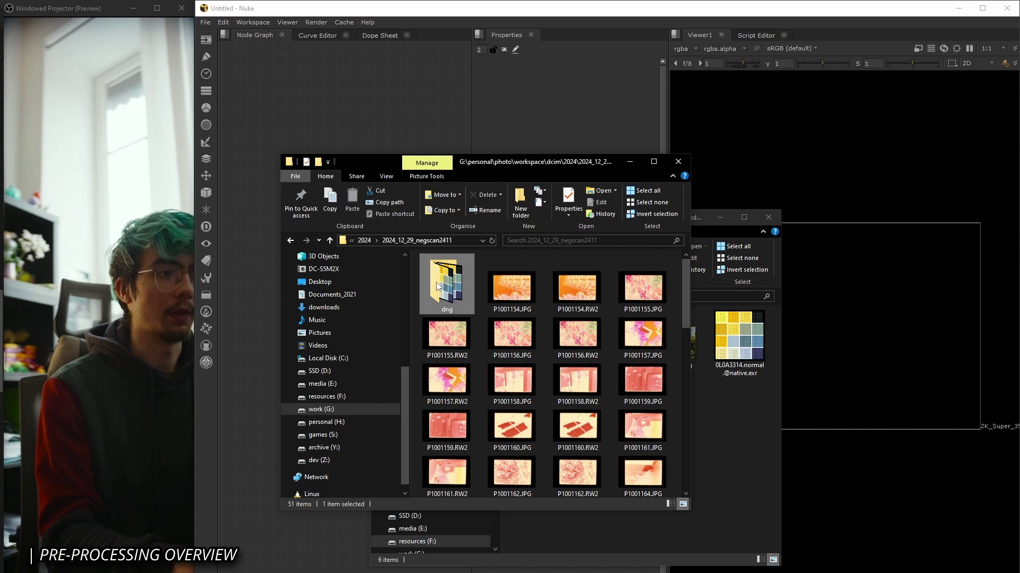
double_click(446, 286)
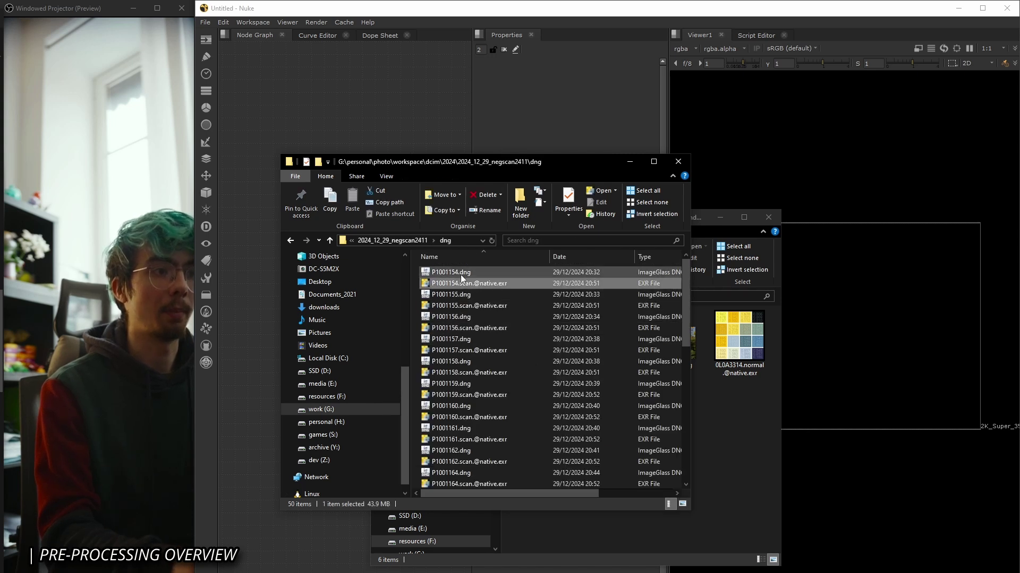
Import P1001154.dng into the empty Nuke script, show it in the viewer and open its Read properties.
left_click_drag(460, 272, 346, 139)
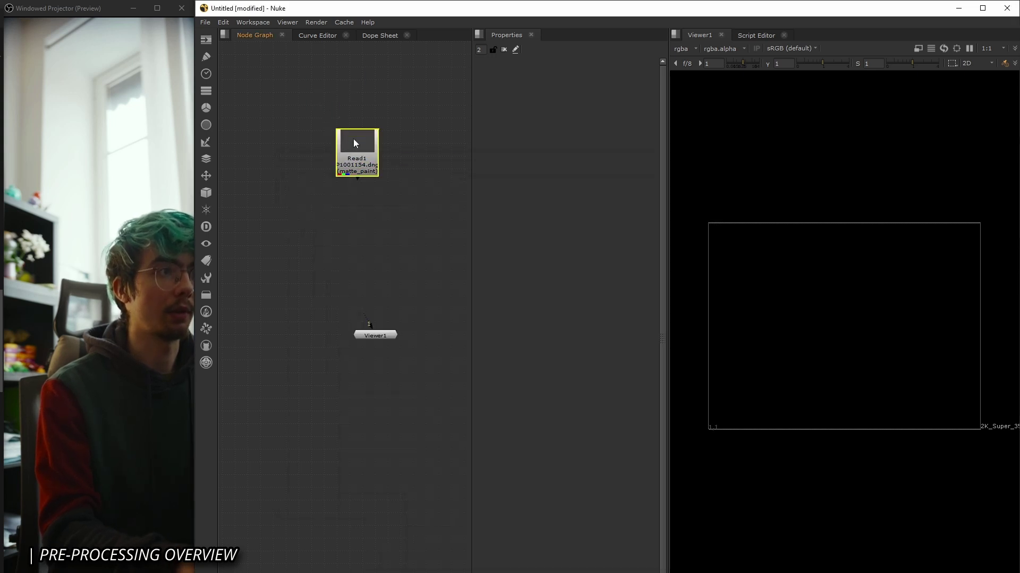
key("1")
double_click(357, 154)
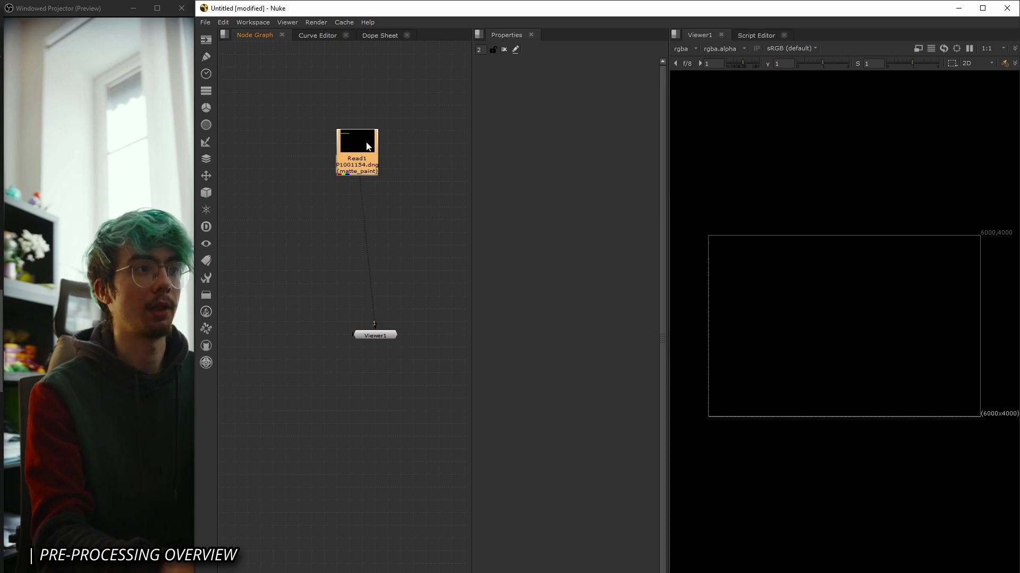
scroll(362, 150, "up", 5)
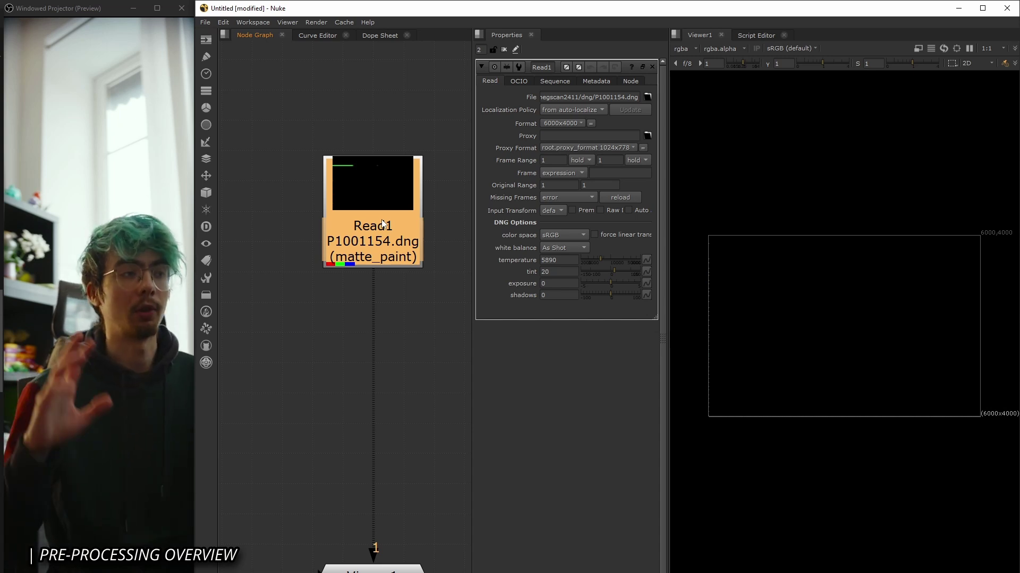
Import 0L0A3314.dng from the bnpndxtr_sunflower folder into Nuke, show it in the viewer and open its Read properties.
key("alt+Tab")
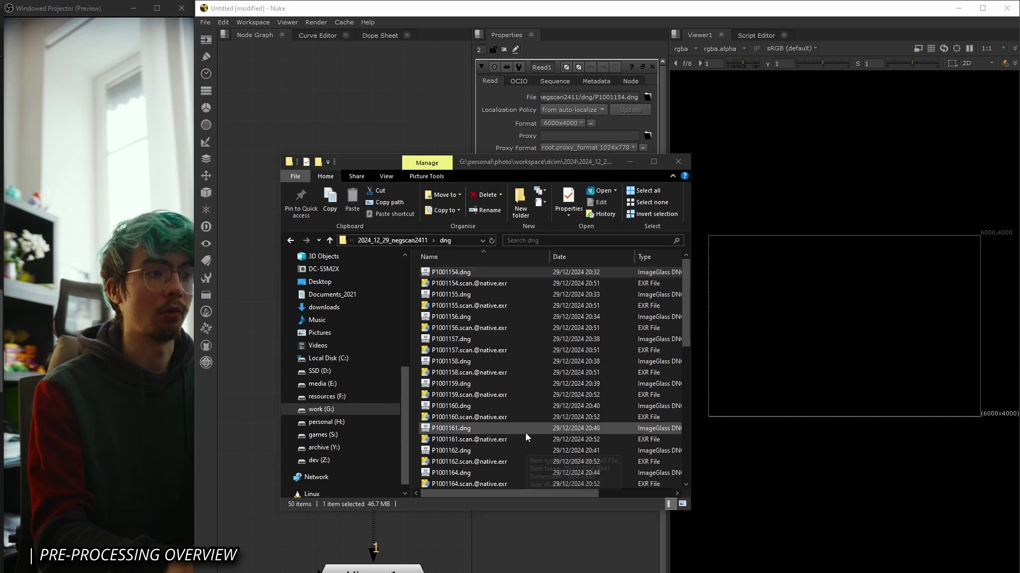
key("alt+Tab")
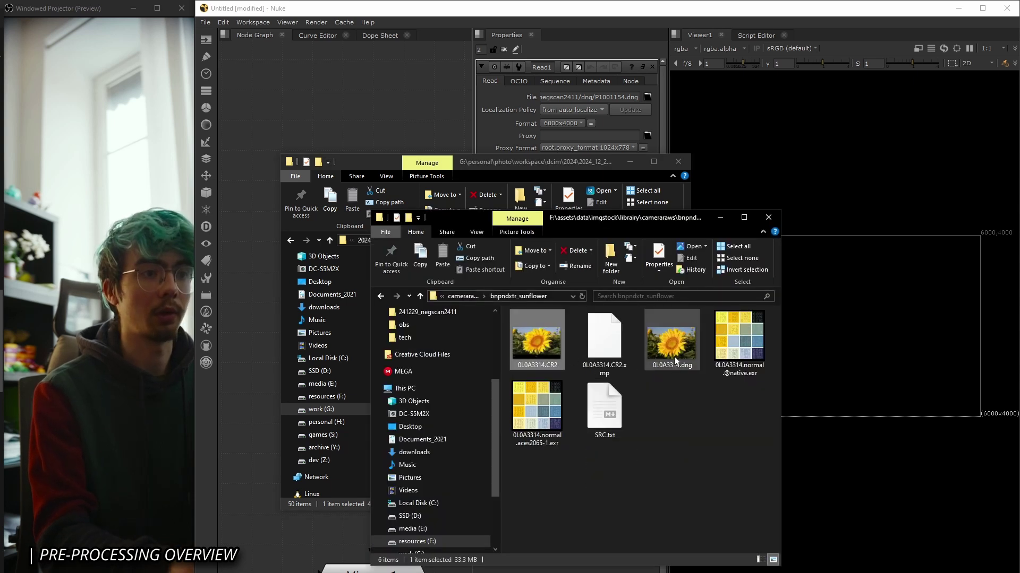
left_click_drag(675, 360, 418, 358)
scroll(404, 336, "down", 3)
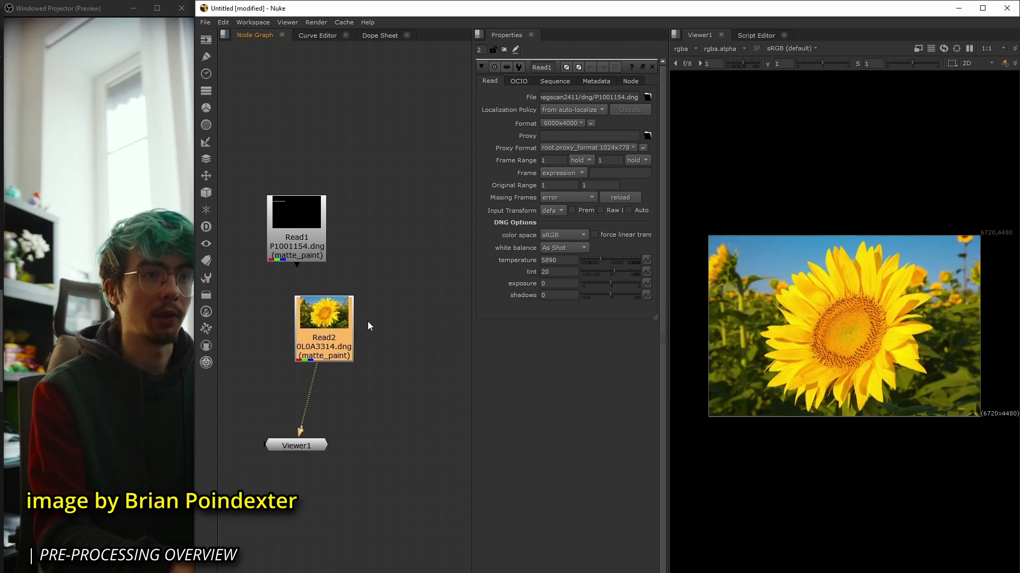
left_click(363, 334)
double_click(320, 321)
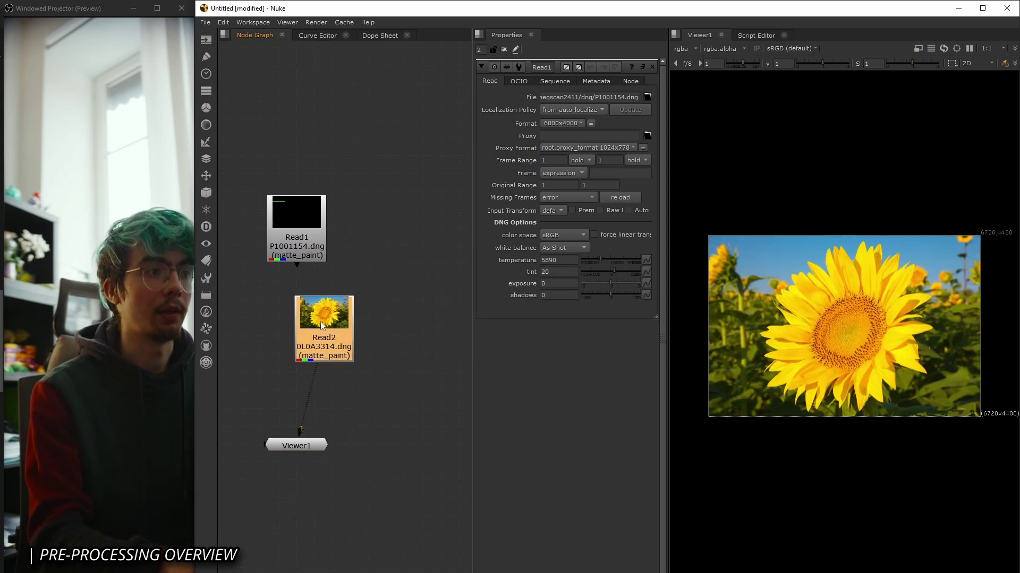
Set the sunflower DNG's temperature to 14500 and look through its available color space options.
left_click_drag(600, 265, 612, 264)
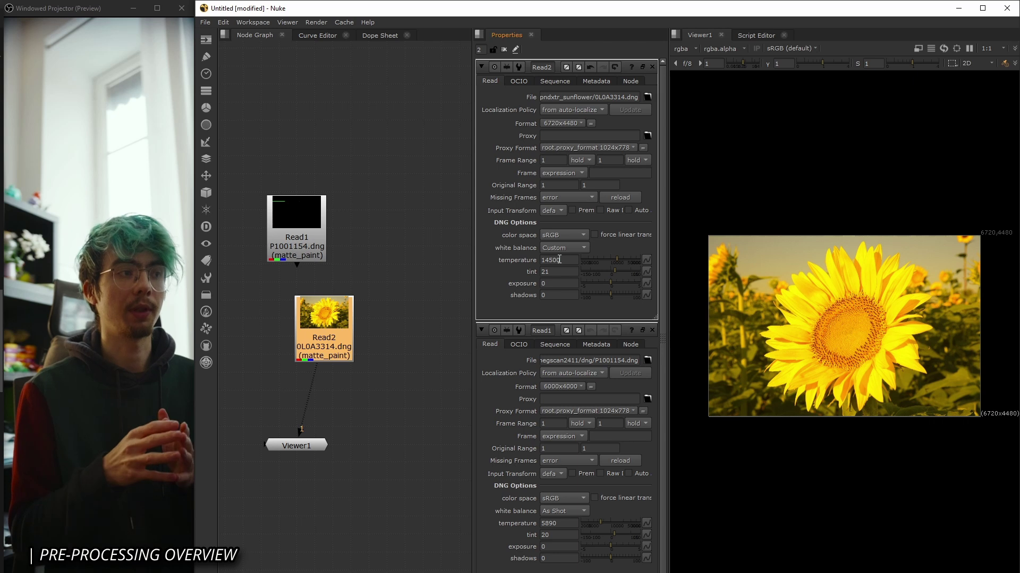
left_click(567, 235)
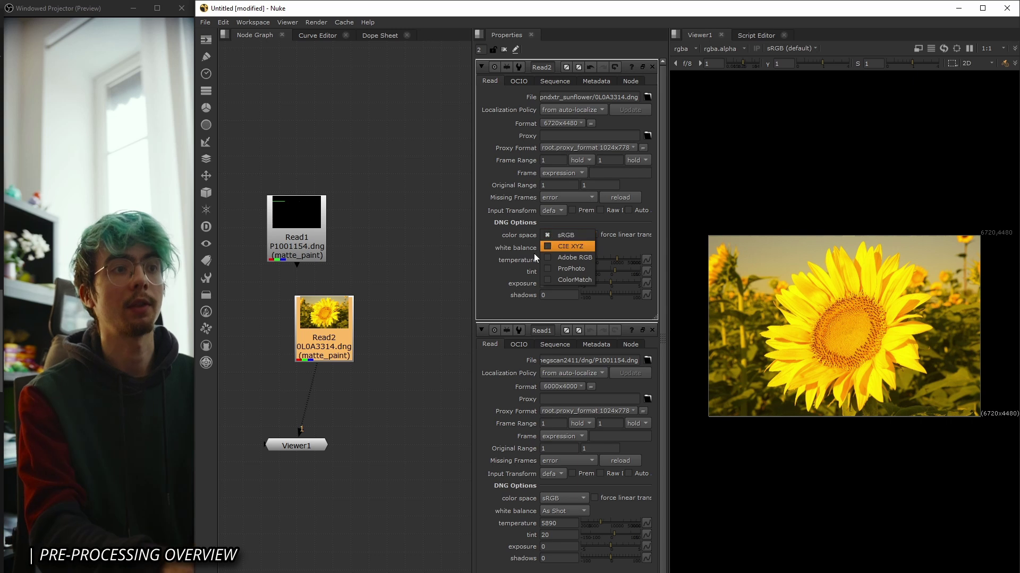
left_click(497, 247)
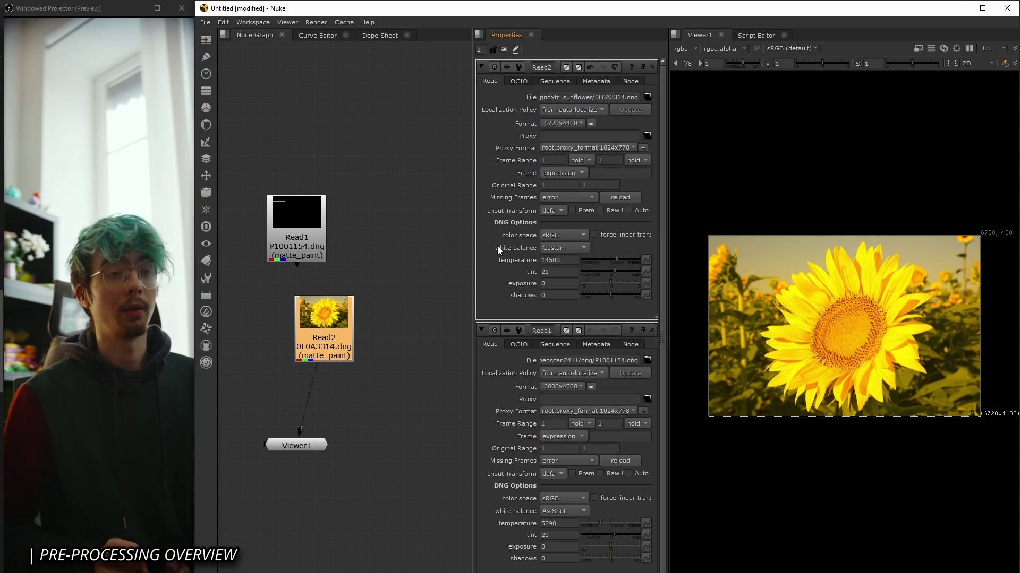
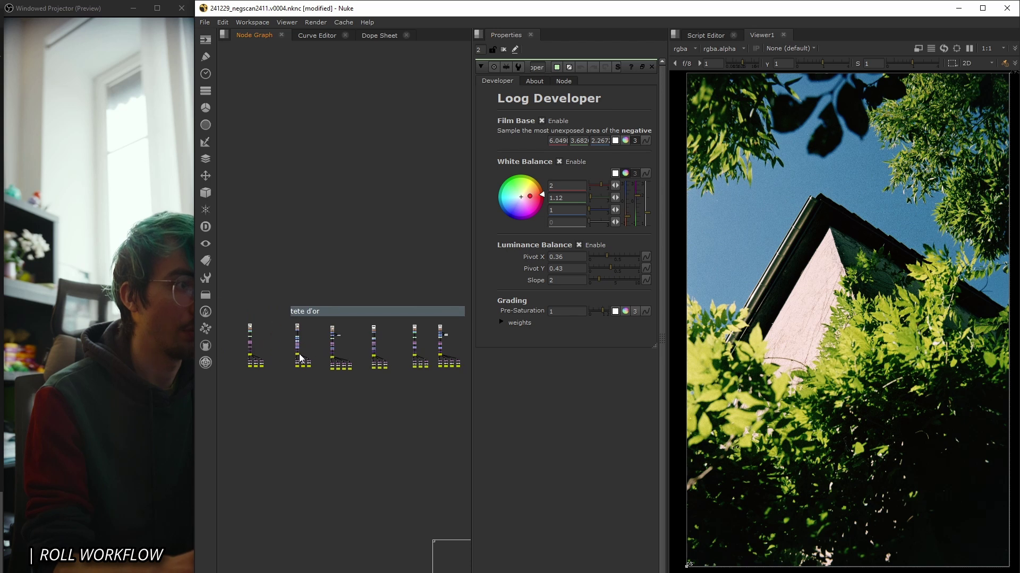
Survey the scan groups in the roll's node graph and examine the roll workflow diagram through to exporting images.
scroll(355, 350, "up", 3)
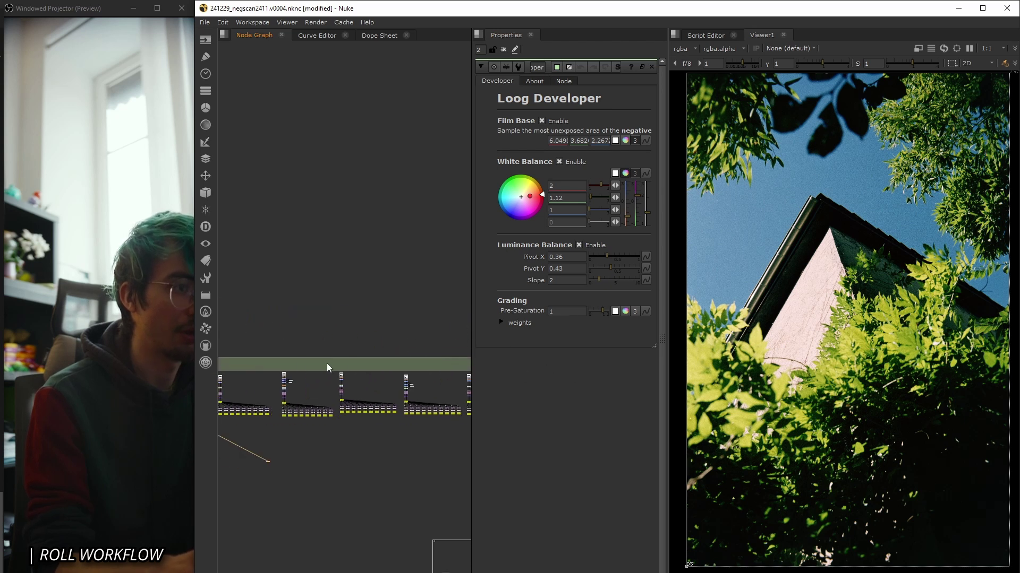
scroll(366, 356, "down", 5)
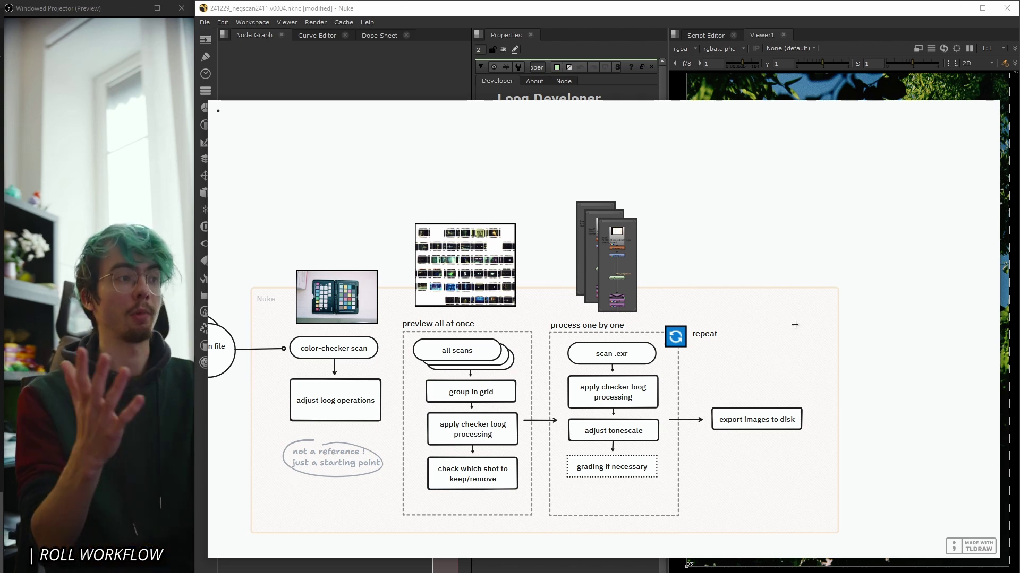
scroll(576, 382, "down", 1)
scroll(610, 366, "left", 1)
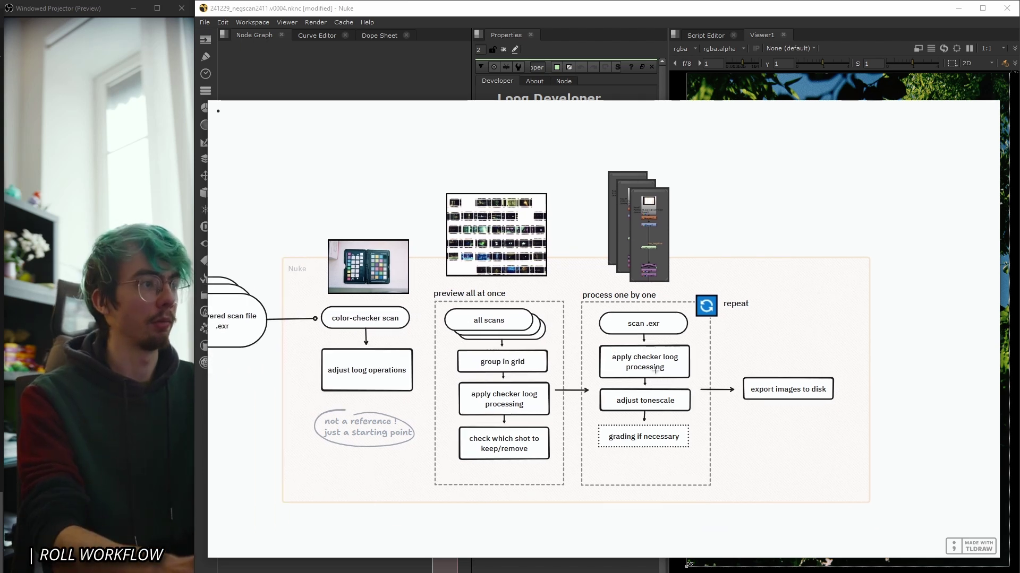
middle_click_drag(655, 370, 614, 355)
Switch back to Nuke and show the imageCropDivide1 output of the P1001154 scan branch in the viewer.
key("alt+Tab")
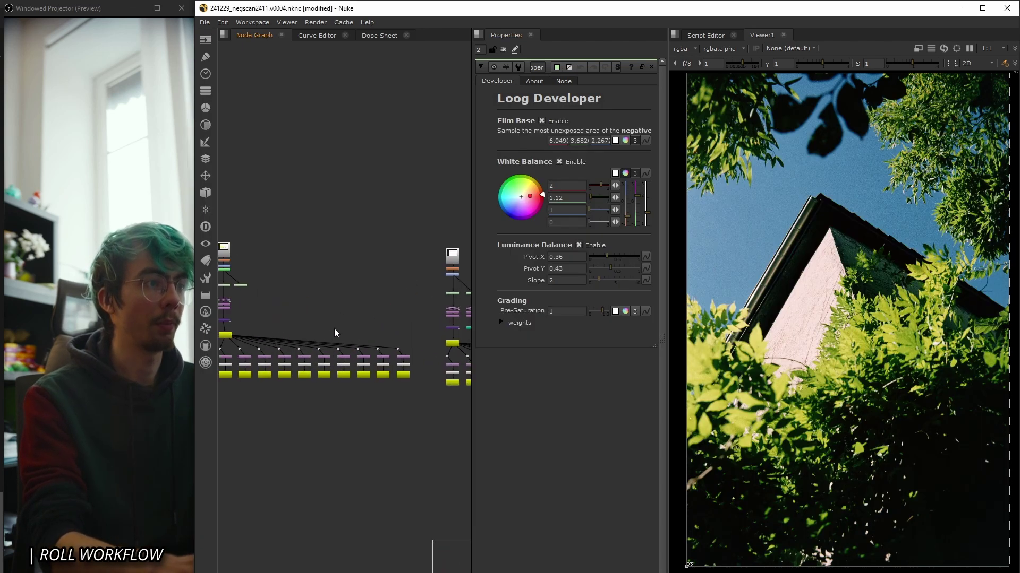
scroll(336, 332, "up", 10)
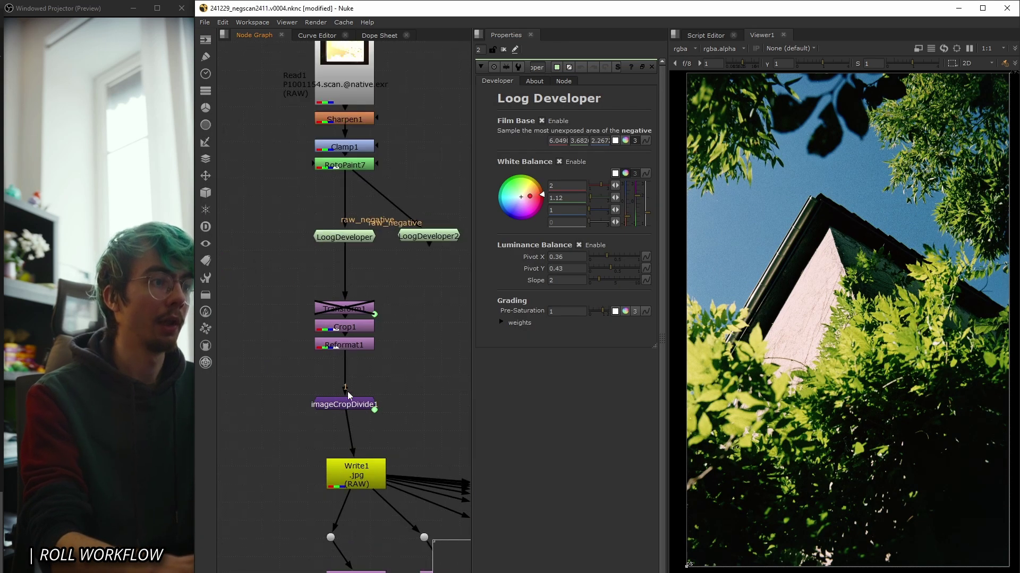
left_click(347, 401)
key("1")
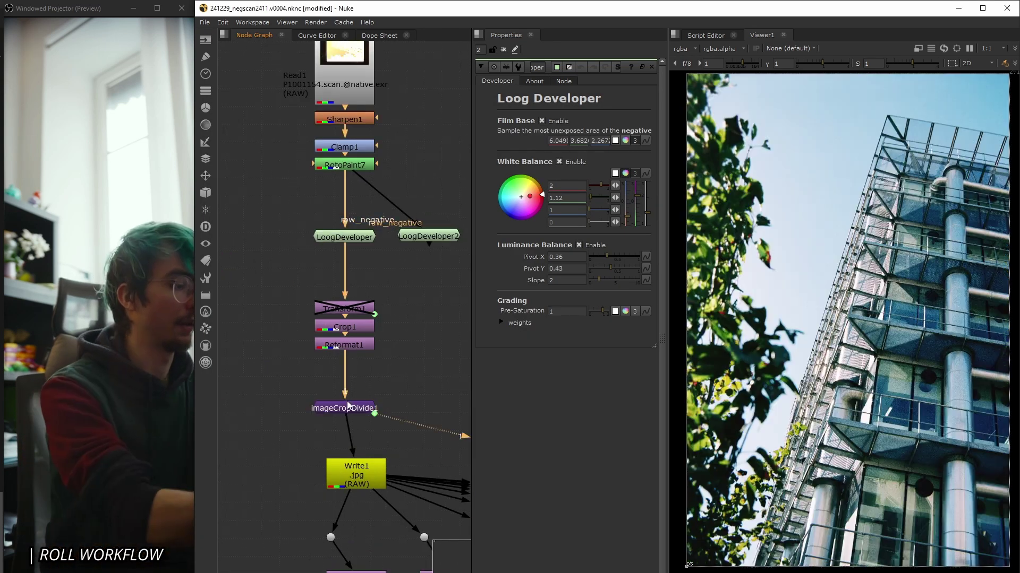
left_click(384, 380)
Examine the P1001154 scan's processing chain from Sharpen1 to imageCropDivide1, including its LoogDeveloper node and the developed image.
scroll(388, 372, "up", 5)
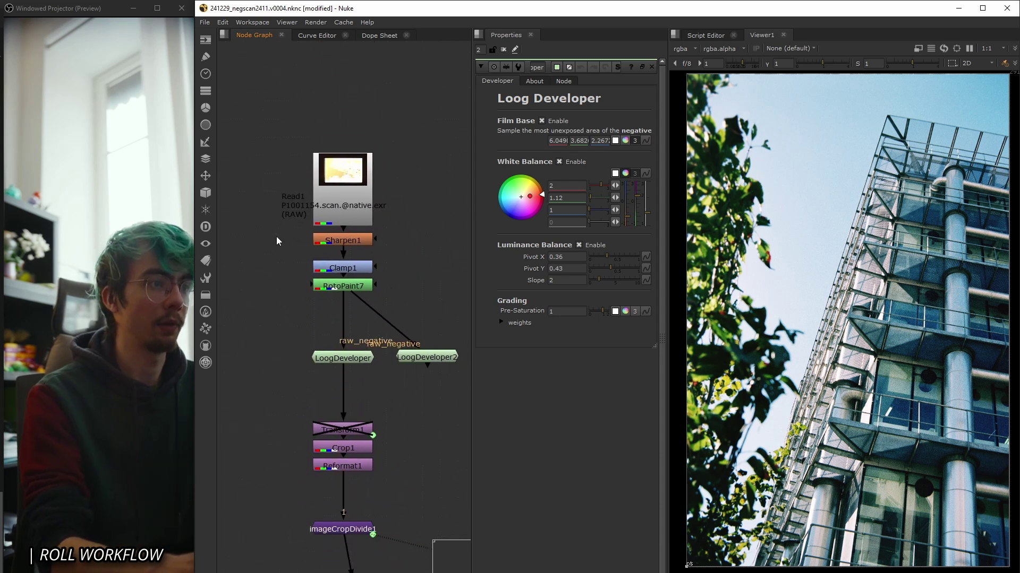
left_click_drag(276, 241, 453, 537)
left_click(426, 307)
left_click(333, 358)
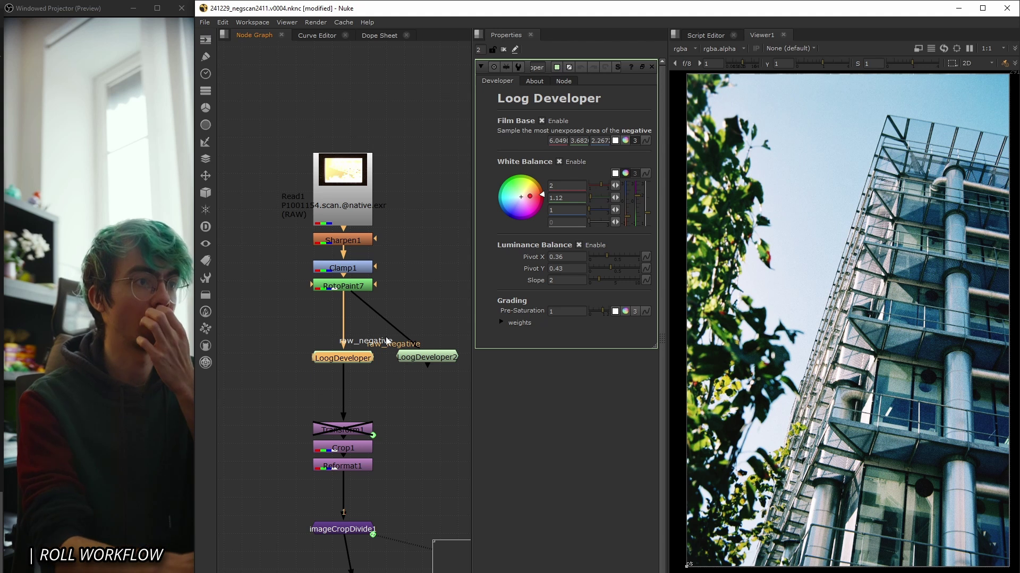
middle_click_drag(839, 297, 825, 305)
Disable the Sharpen1 node beneath the P1001154 Read node.
left_click(353, 253)
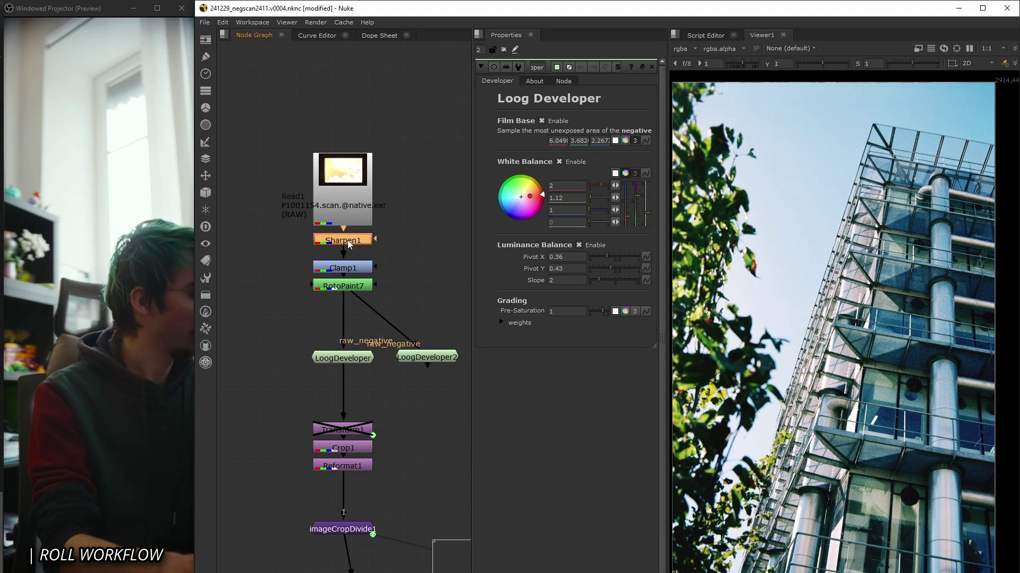
left_click(348, 241)
key("d")
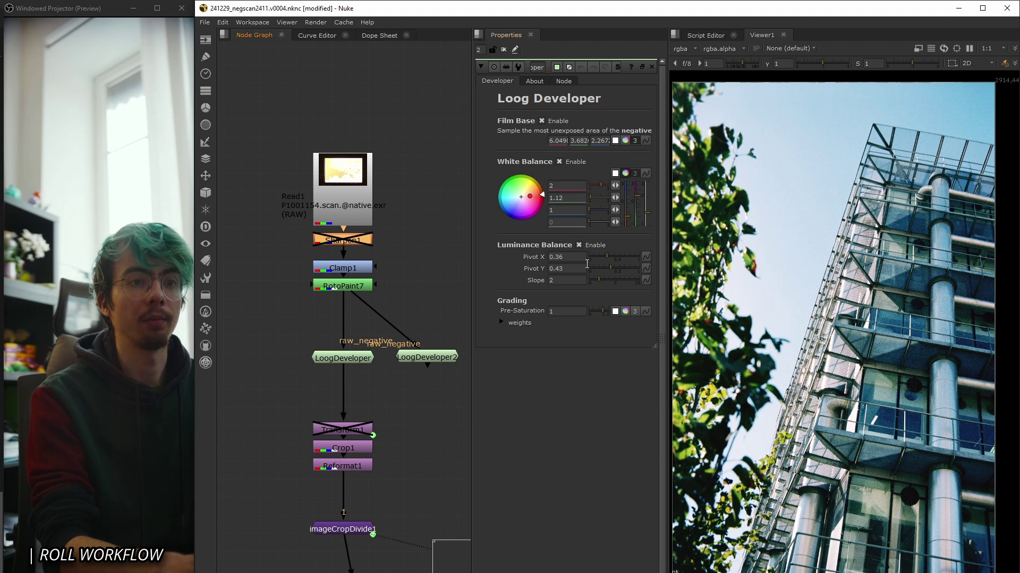
Re-enable the Sharpen1 node and examine the sharpened grain and edges of the building up close.
scroll(833, 372, "up", 6)
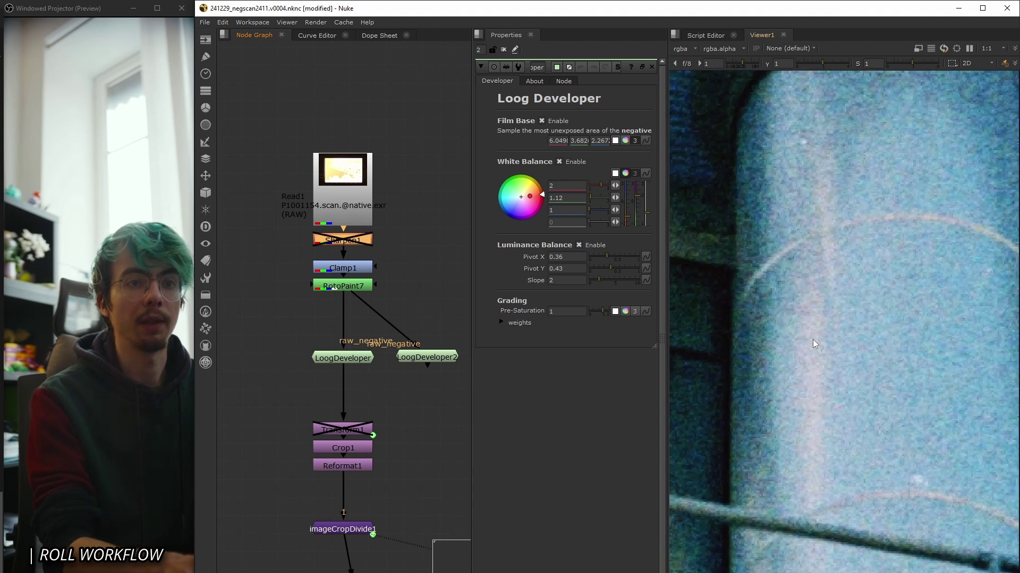
key("d")
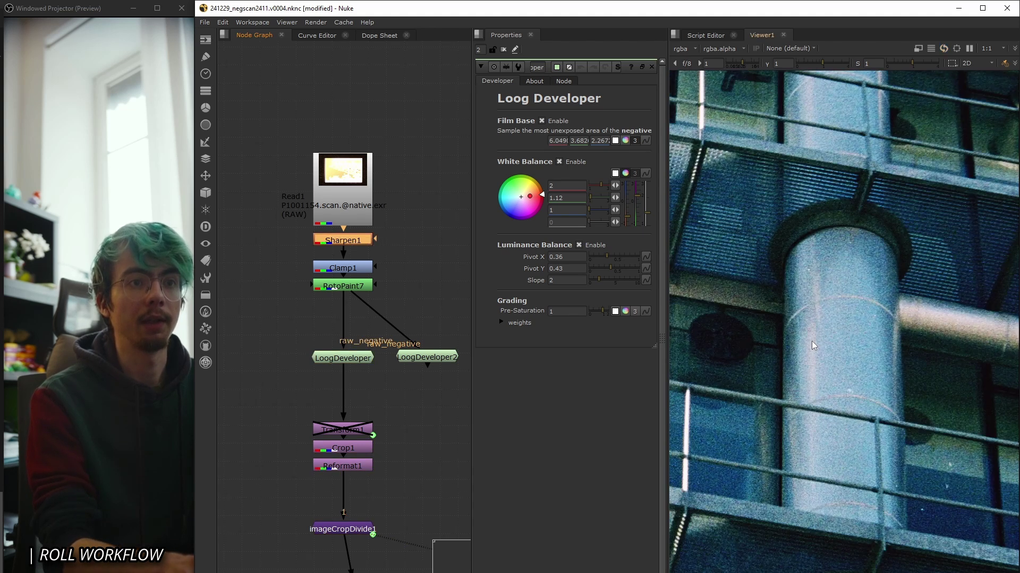
middle_click_drag(811, 341, 992, 355)
middle_click_drag(749, 342, 893, 356)
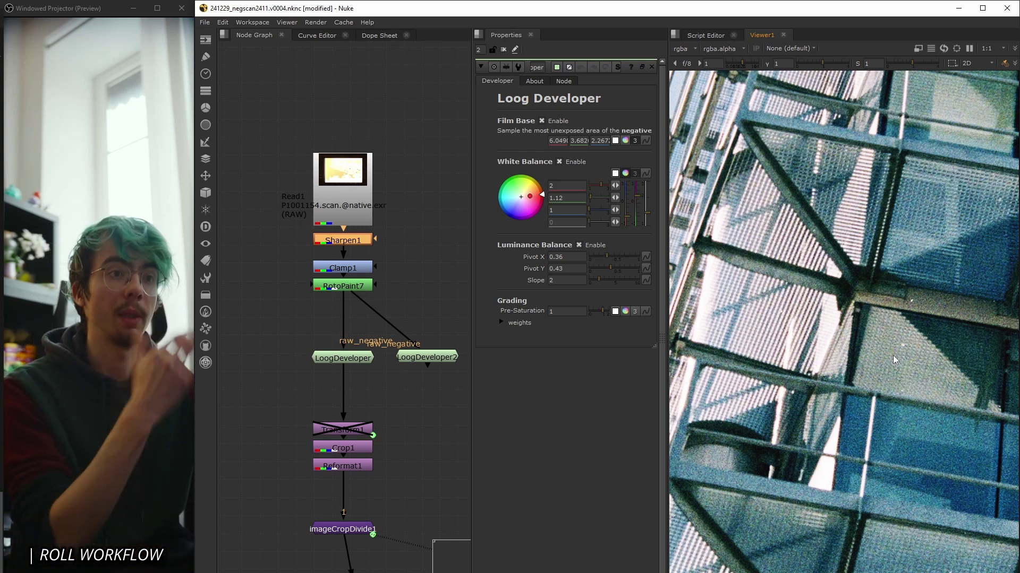
middle_click_drag(829, 190, 960, 327)
scroll(900, 304, "up", 3)
middle_click_drag(900, 303, 979, 273)
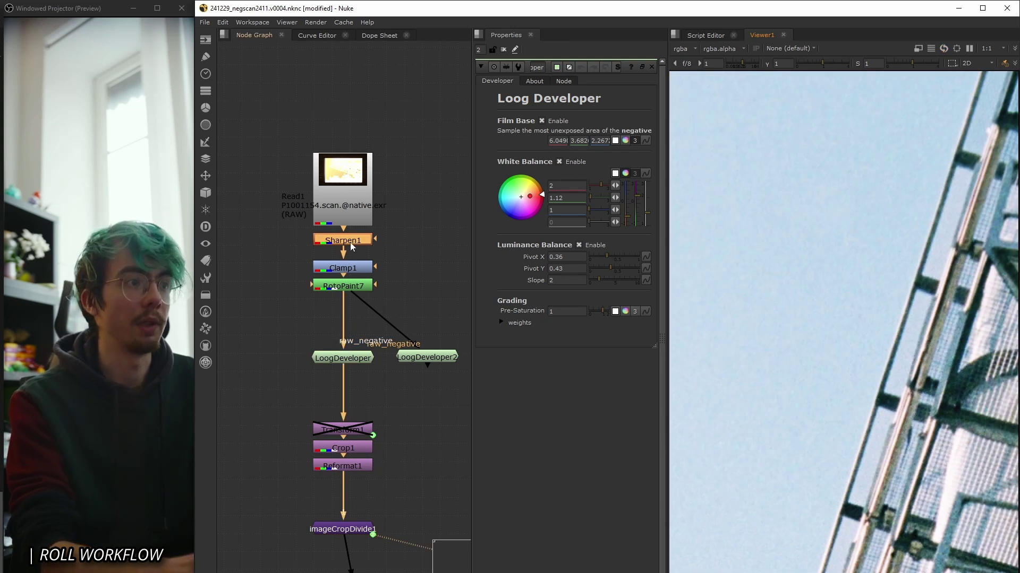
Open the Sharpen1 settings, and place Clamp1 directly beneath Sharpen1 with its settings open.
key("Return")
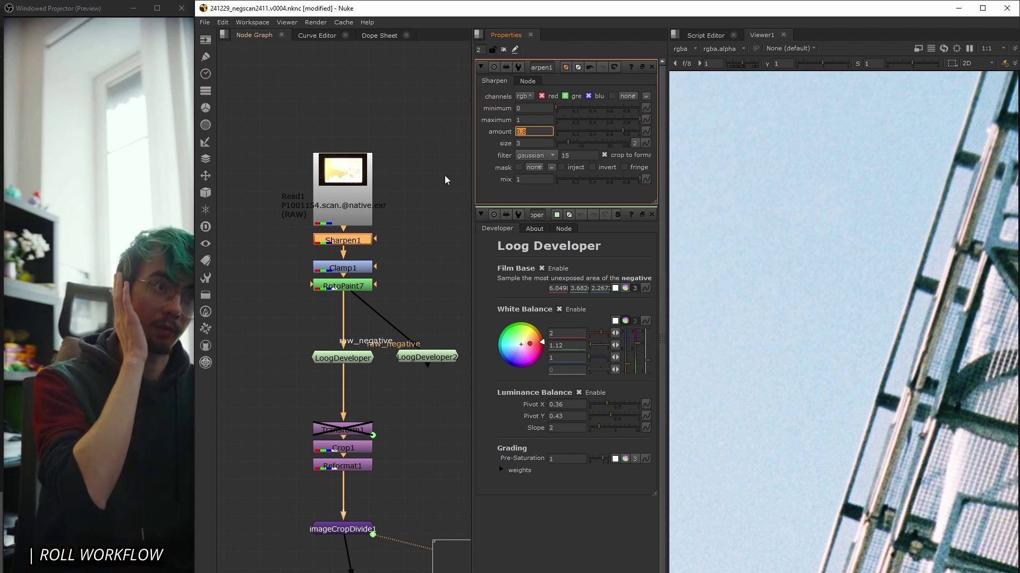
left_click(354, 271)
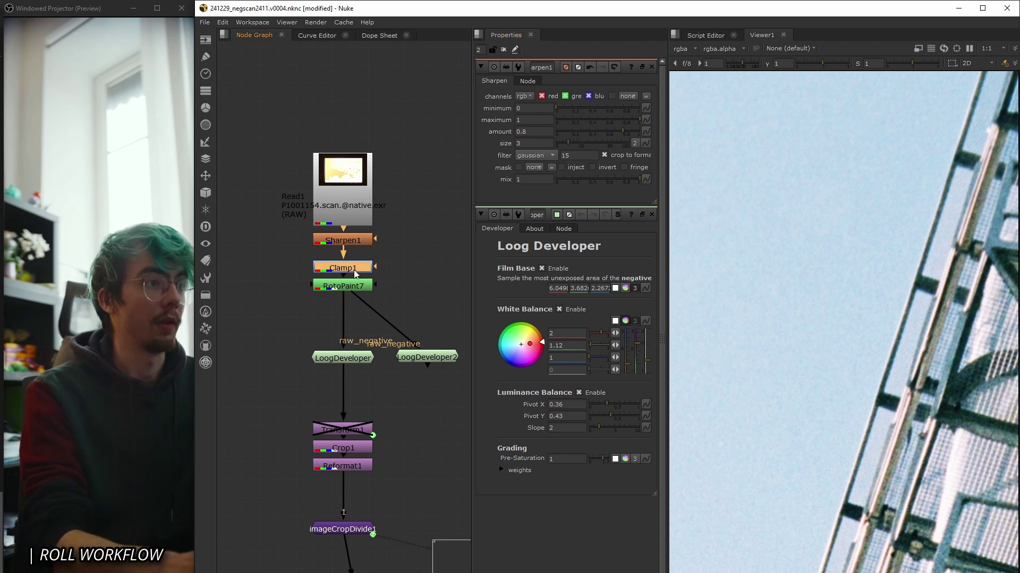
left_click_drag(355, 273, 353, 259)
double_click(354, 259)
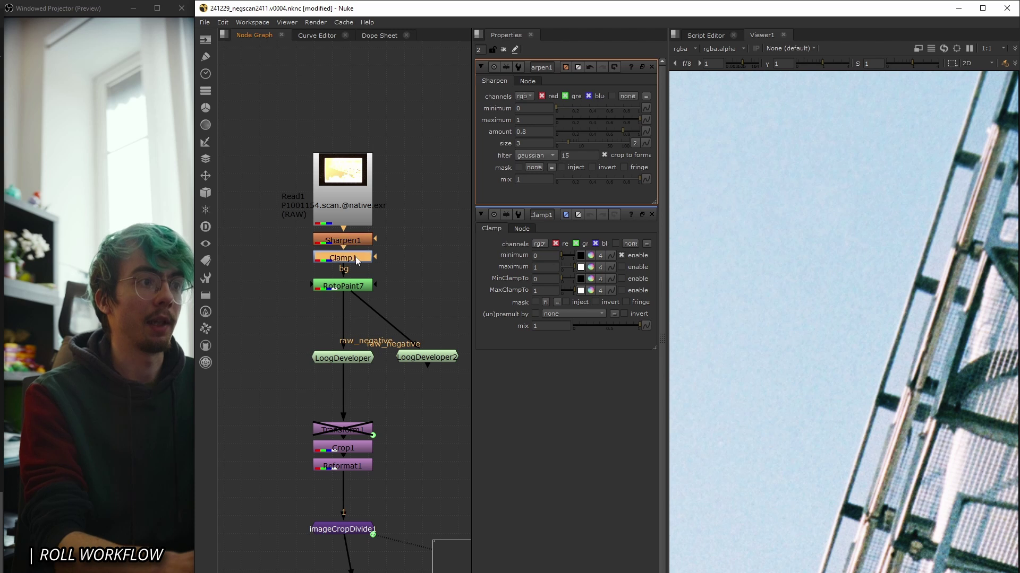
double_click(355, 259)
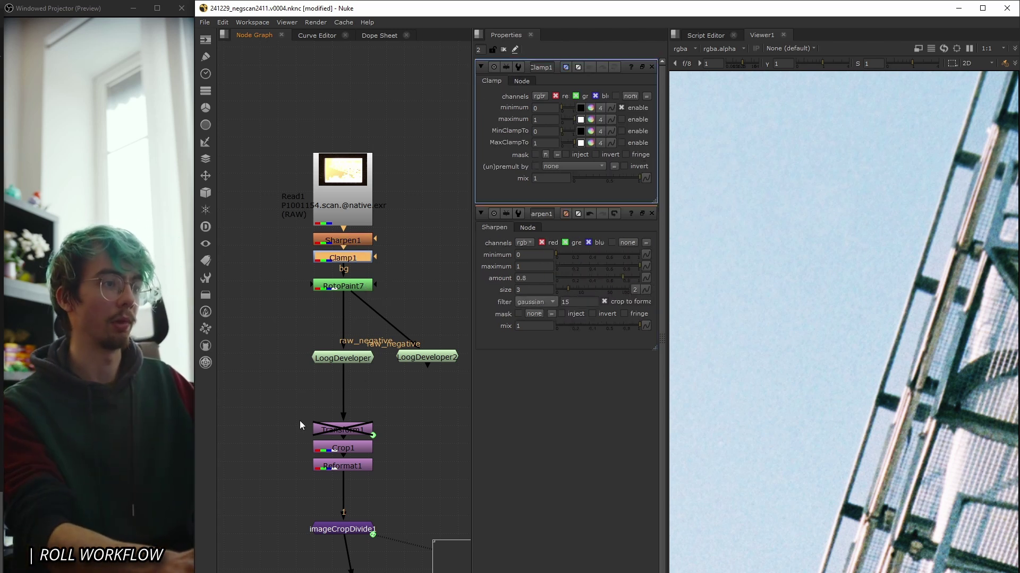
scroll(874, 348, "down", 6)
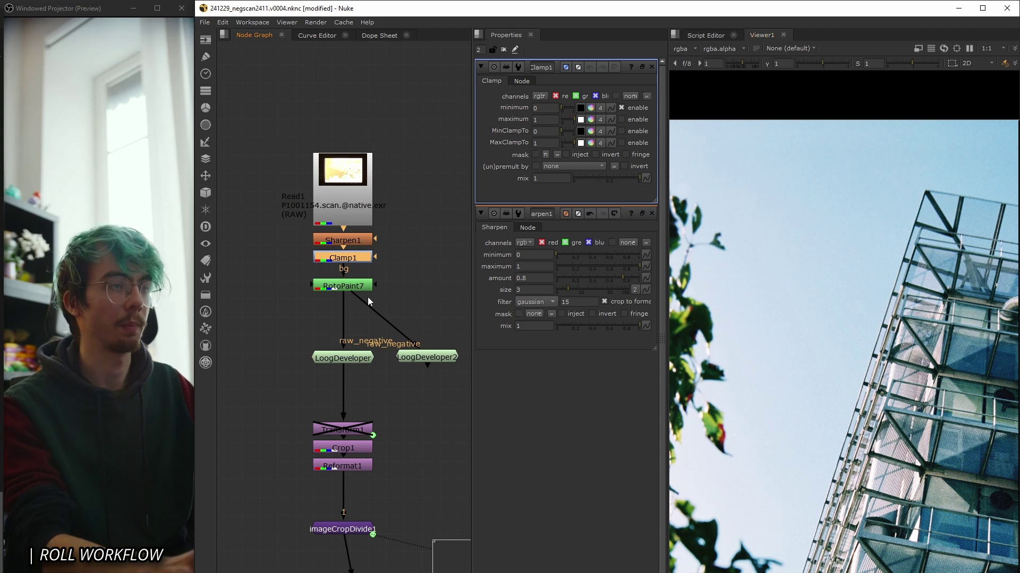
Open the RotoPaint7 settings and examine its list of paint strokes and the retouched image.
double_click(356, 286)
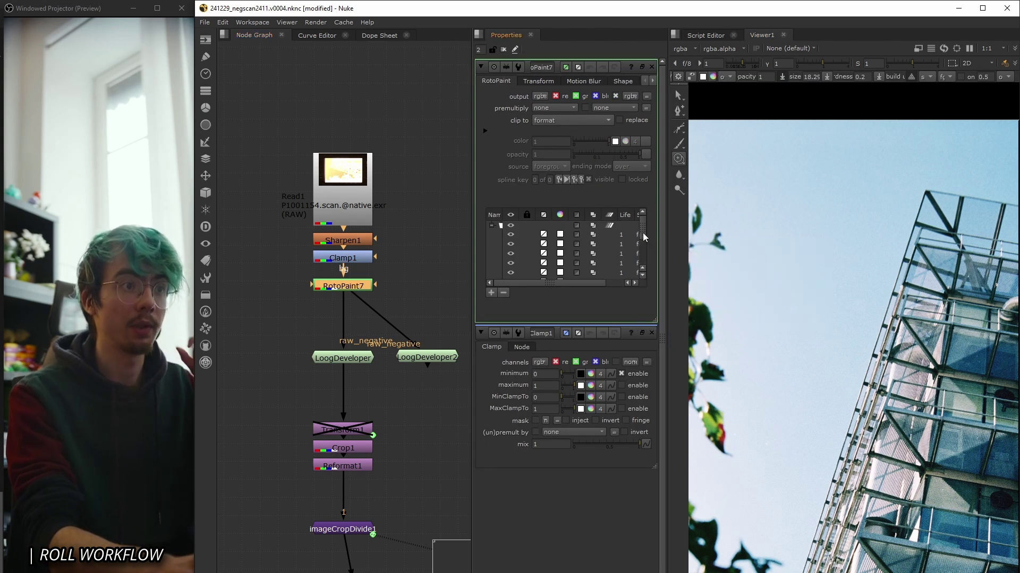
left_click_drag(642, 233, 644, 260)
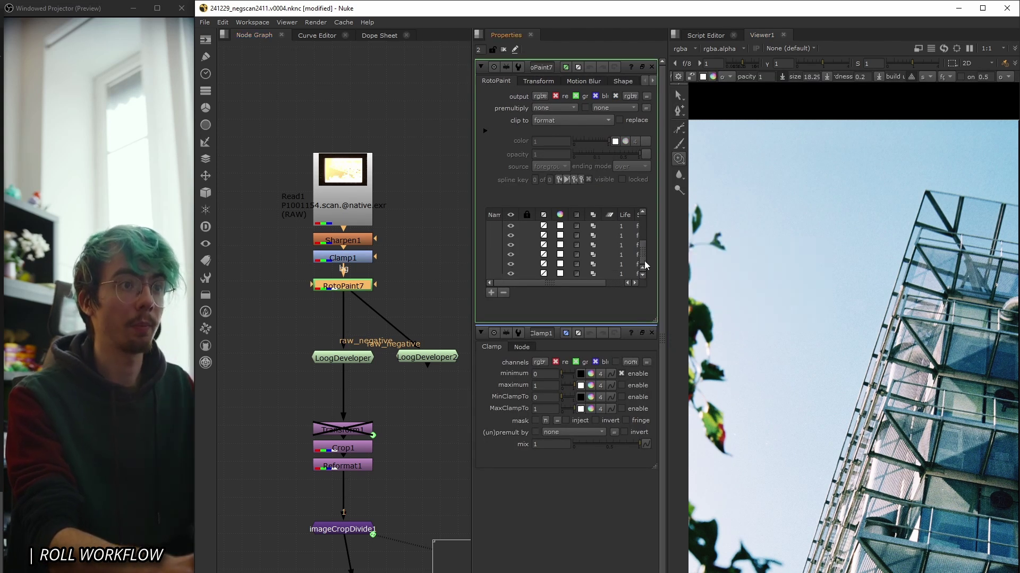
left_click(678, 157)
scroll(808, 273, "down", 3)
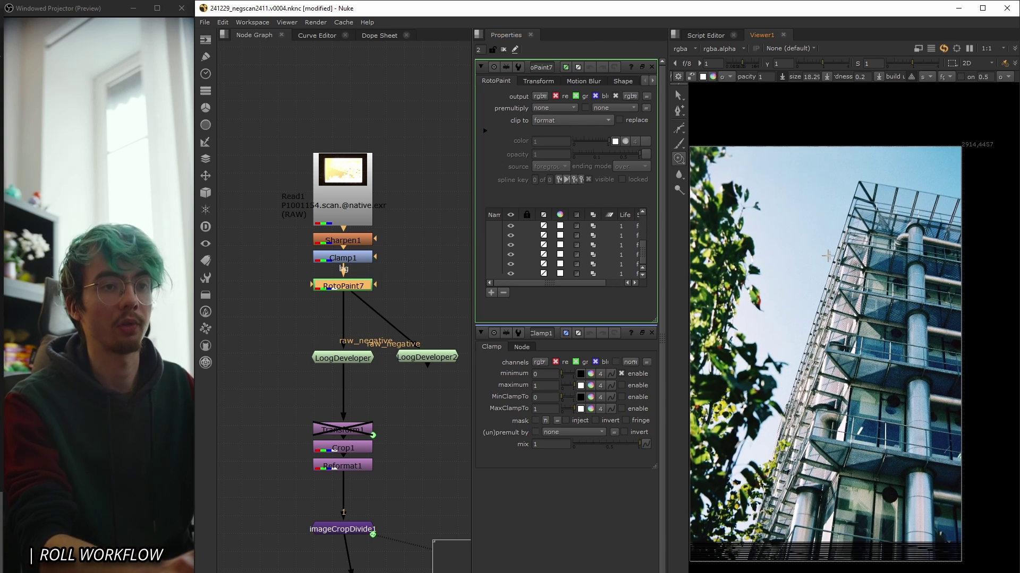
middle_click_drag(830, 266, 823, 227)
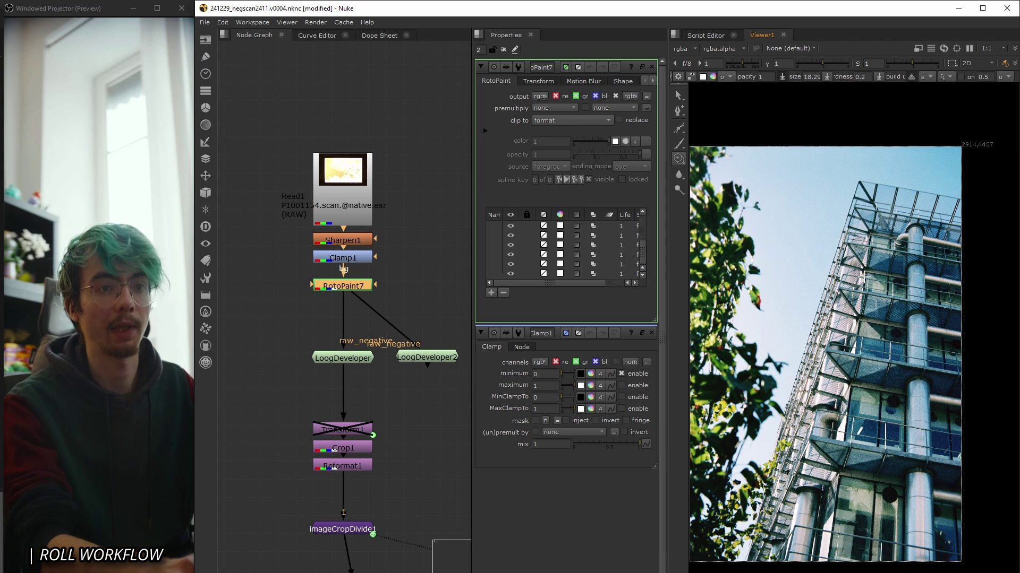
middle_click_drag(896, 289, 860, 293)
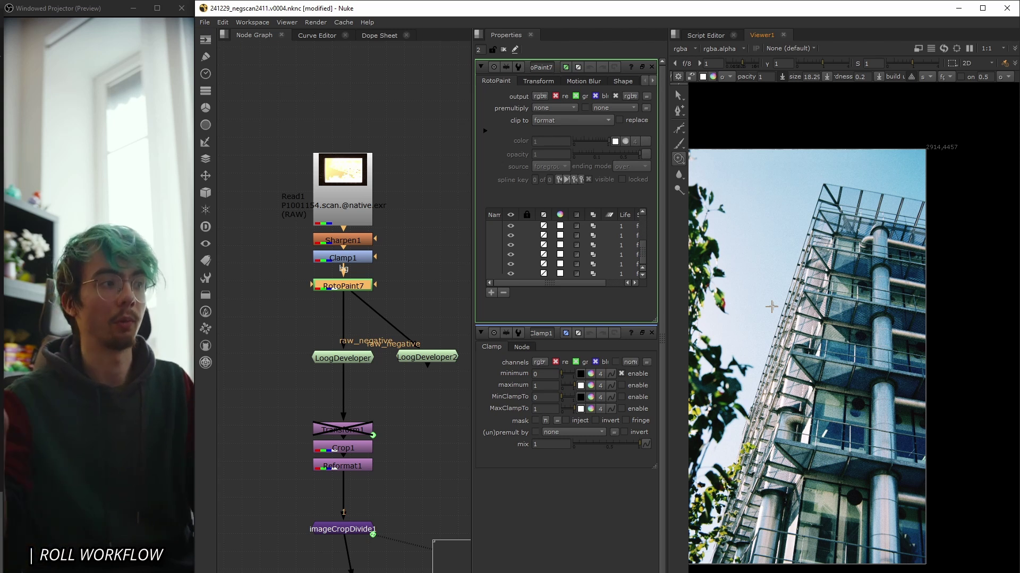
middle_click_drag(878, 313, 891, 298)
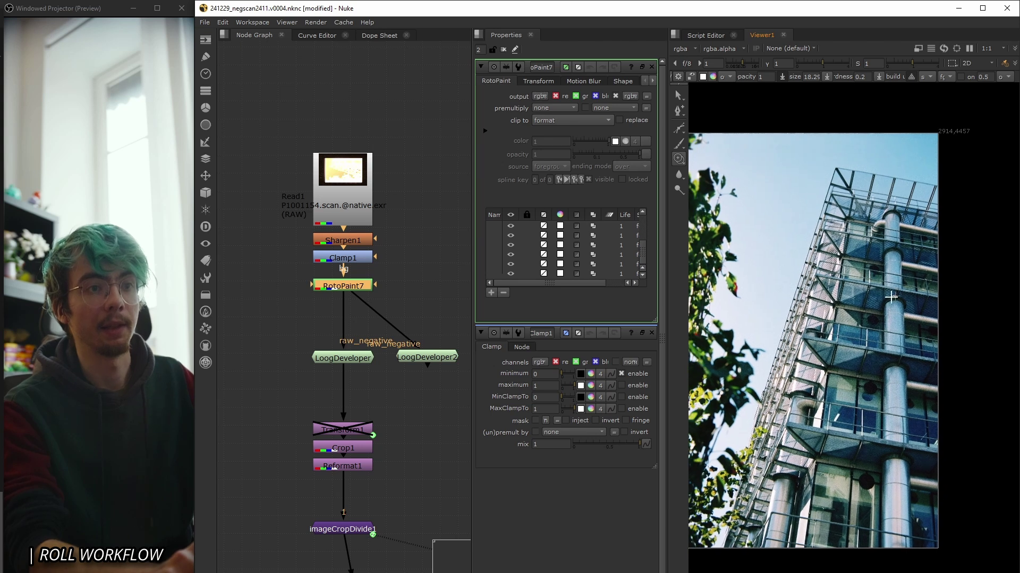
Disable the RotoPaint7 node and inspect the unretouched sky for dust and scratches.
left_click(349, 289)
key("d")
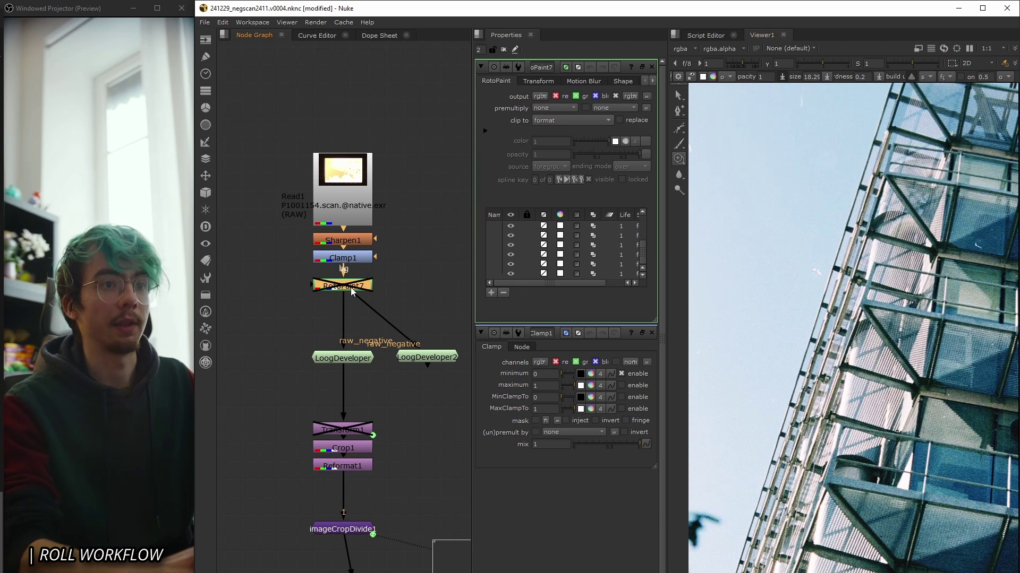
left_click(344, 366)
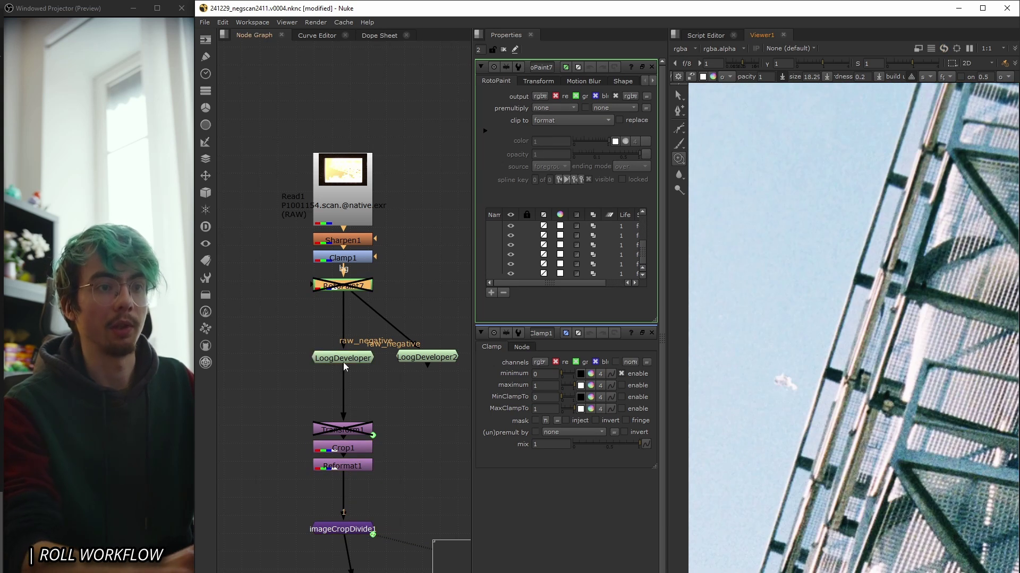
scroll(873, 346, "down", 4)
middle_click_drag(873, 346, 685, 326)
scroll(904, 284, "up", 2)
middle_click_drag(904, 285, 849, 309)
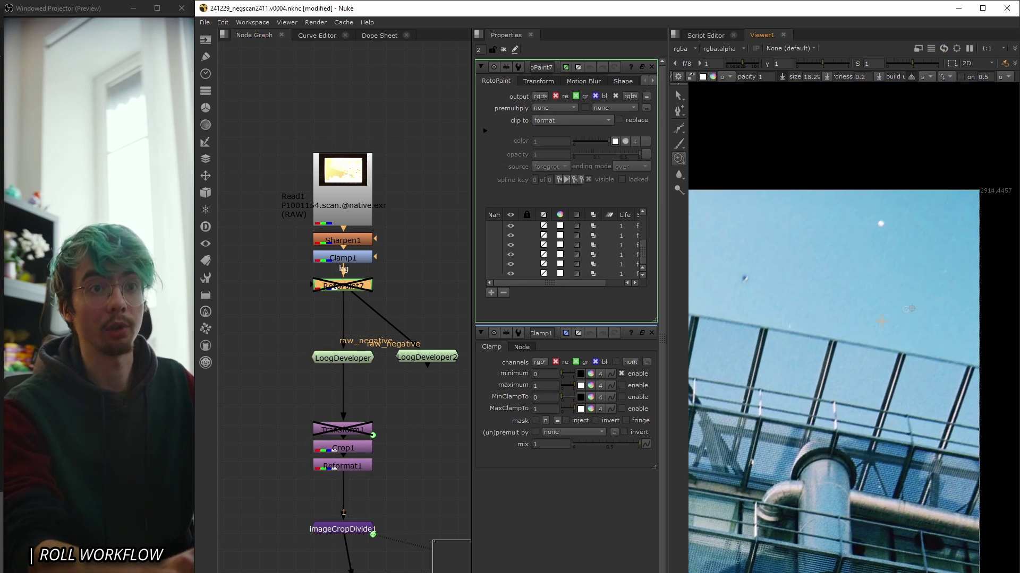
Toggle RotoPaint7 to compare the image with and without retouching, leaving the node enabled.
key("d")
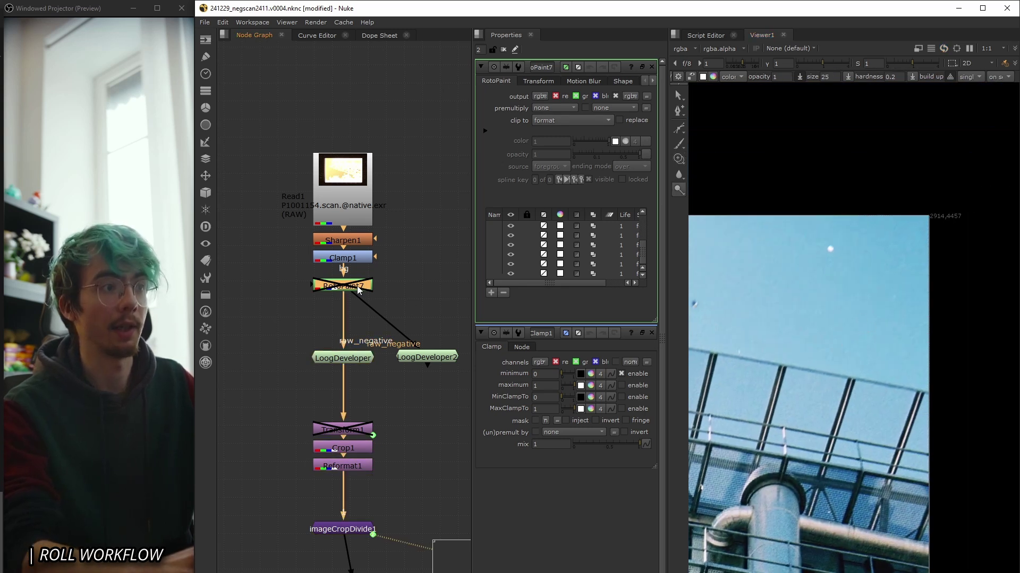
key("d")
key("d")
scroll(815, 427, "down", 5)
middle_click_drag(815, 427, 886, 127)
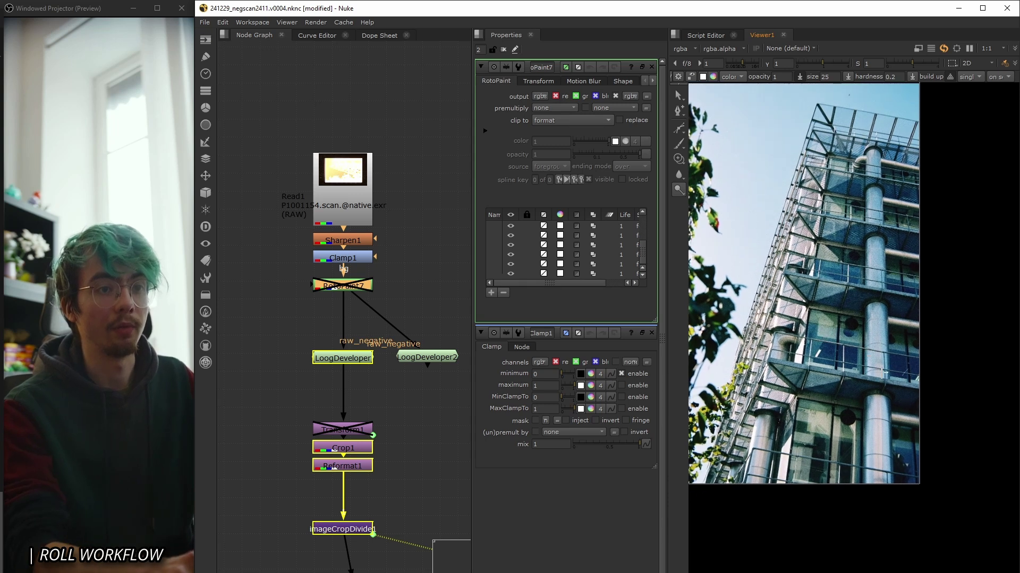
key("d")
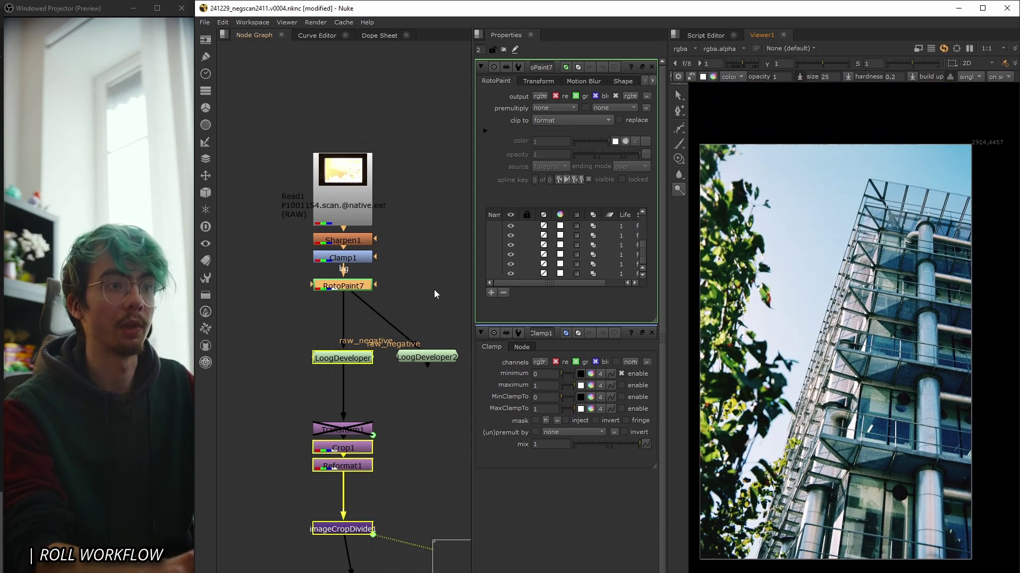
Activate the Clone tool for RotoPaint7 and examine the retouched sky beside the building.
left_click(352, 286)
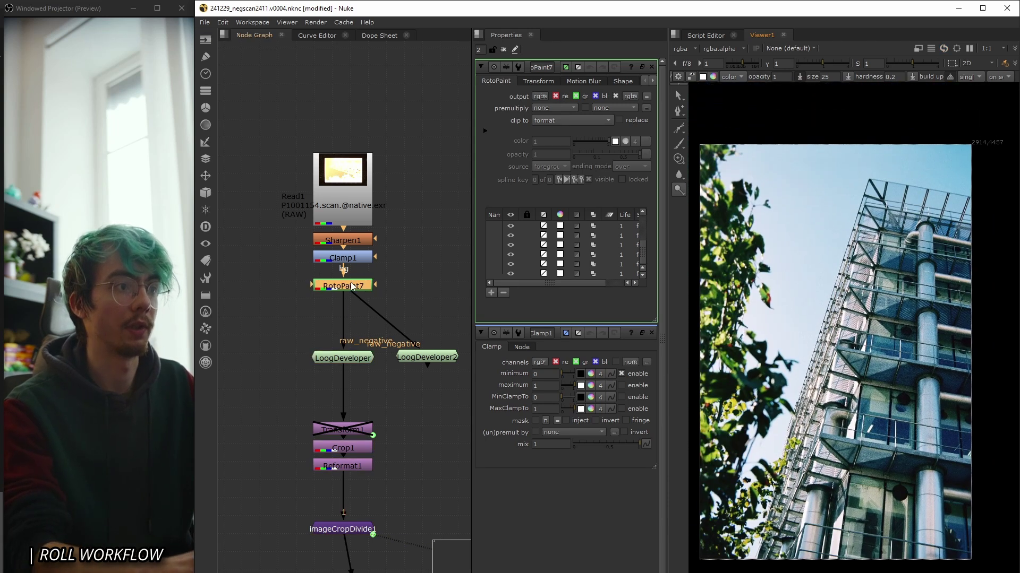
left_click(684, 163)
scroll(778, 275, "up", 4)
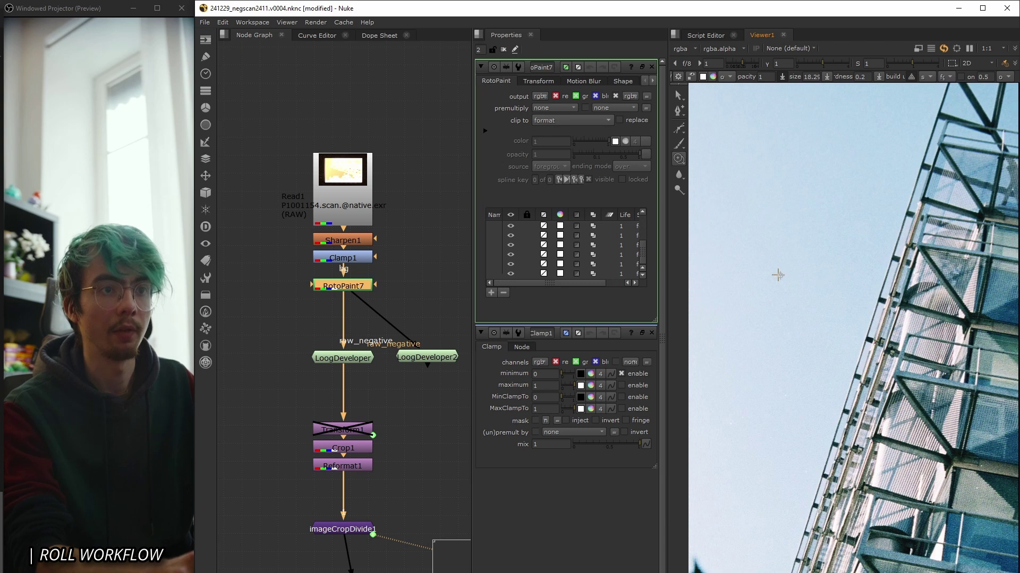
scroll(811, 268, "up", 2)
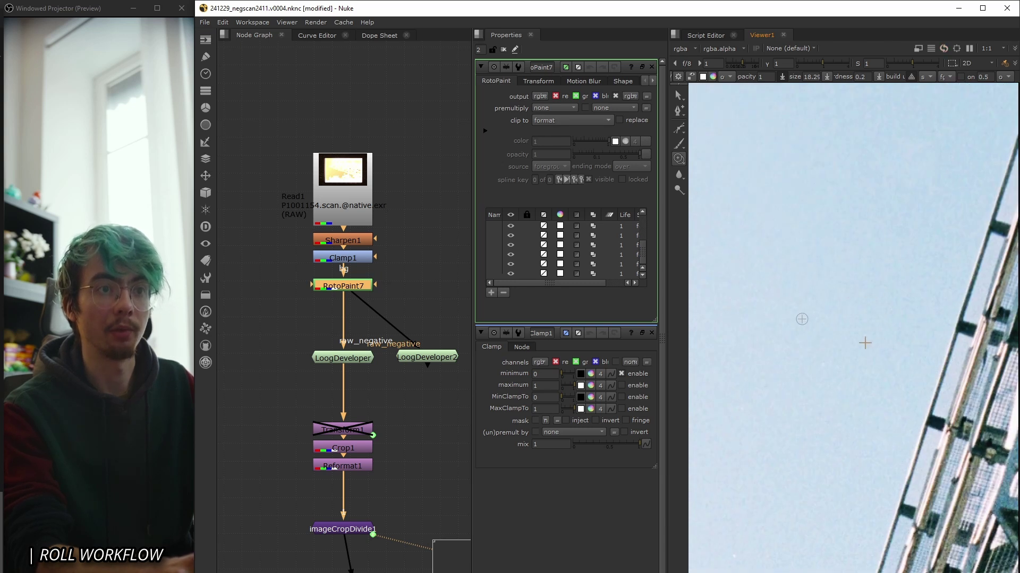
scroll(865, 340, "down", 3)
scroll(876, 329, "down", 2)
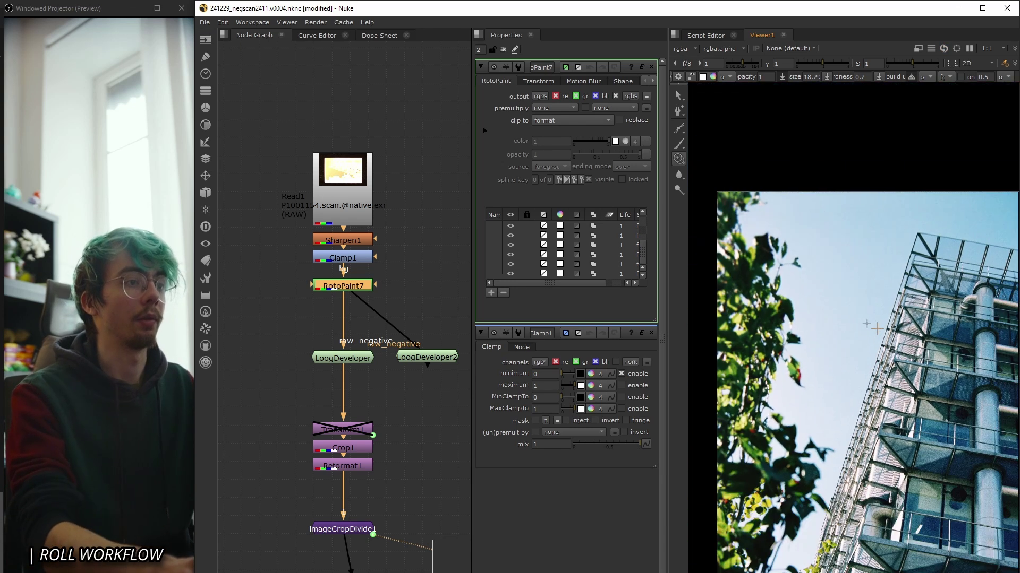
scroll(873, 340, "down", 2)
Bring up the LoogDeveloper settings and point out the Transform1, Crop1 and Reformat1 group below it.
middle_click_drag(407, 426, 365, 318)
left_click(403, 317)
double_click(348, 266)
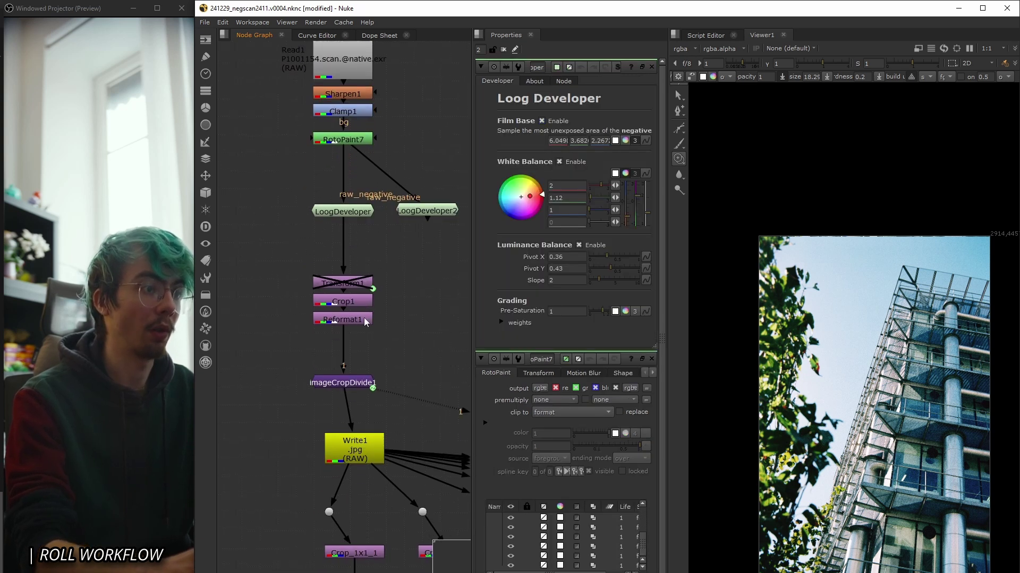
left_click_drag(273, 259, 445, 361)
left_click(413, 339)
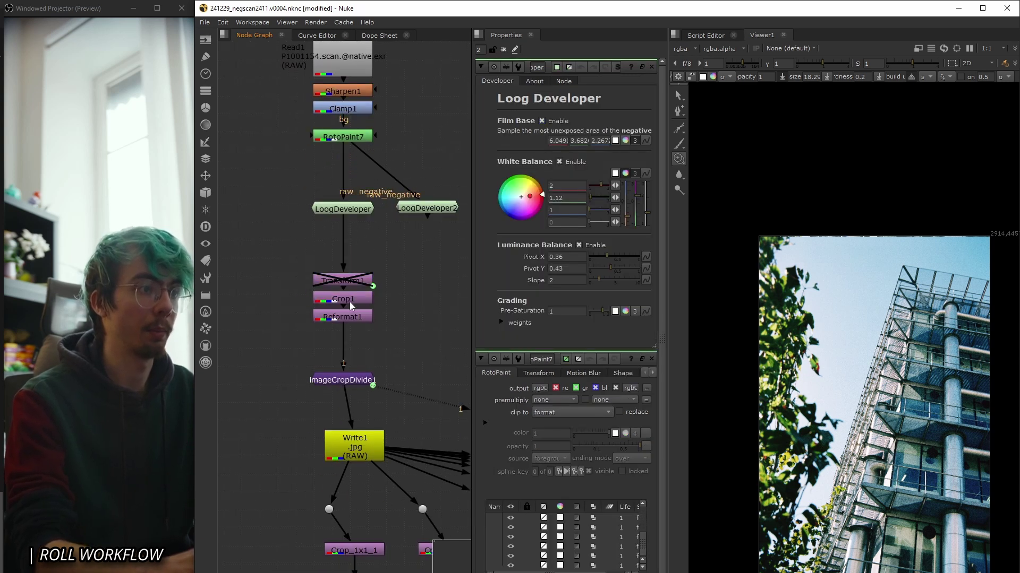
Show the LoogDeveloper output in the viewer and examine the full frame before cropping.
left_click(343, 210)
key("1")
scroll(889, 399, "up", 1)
middle_click_drag(884, 395, 835, 359)
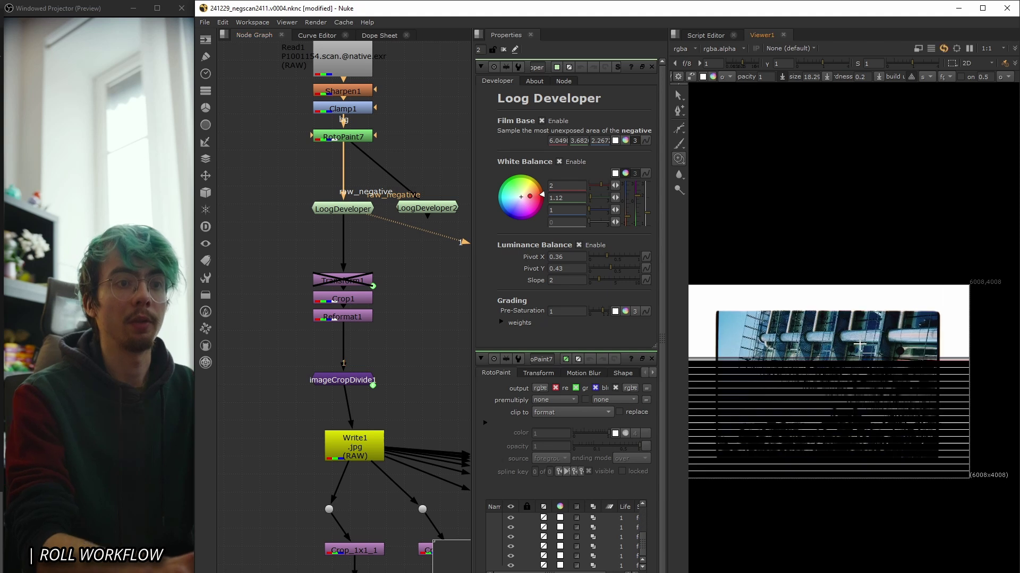
middle_click_drag(775, 367, 837, 349)
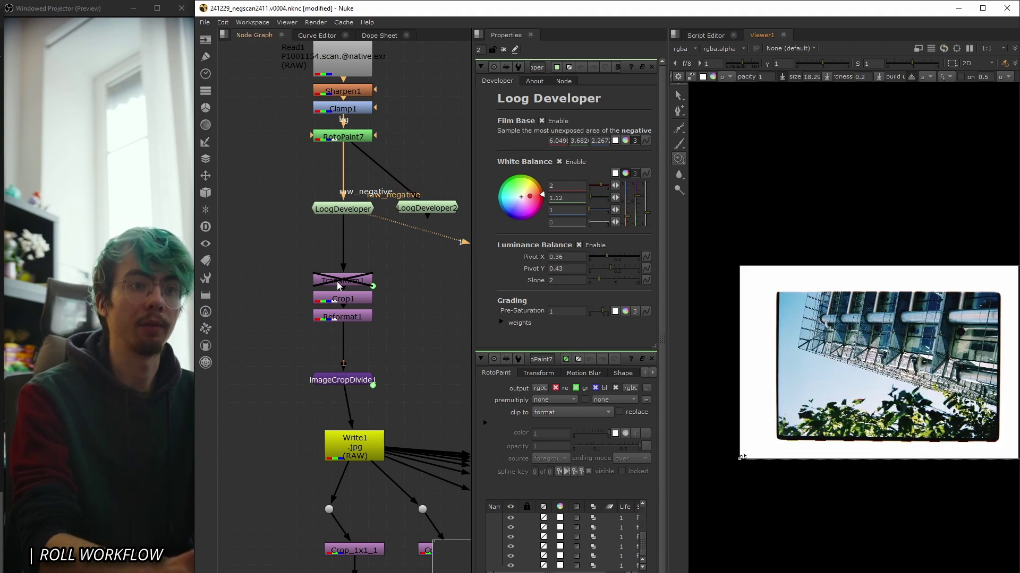
Show the Crop1 output and the rotated Reformat1 output in the viewer.
left_click(351, 299)
key("1")
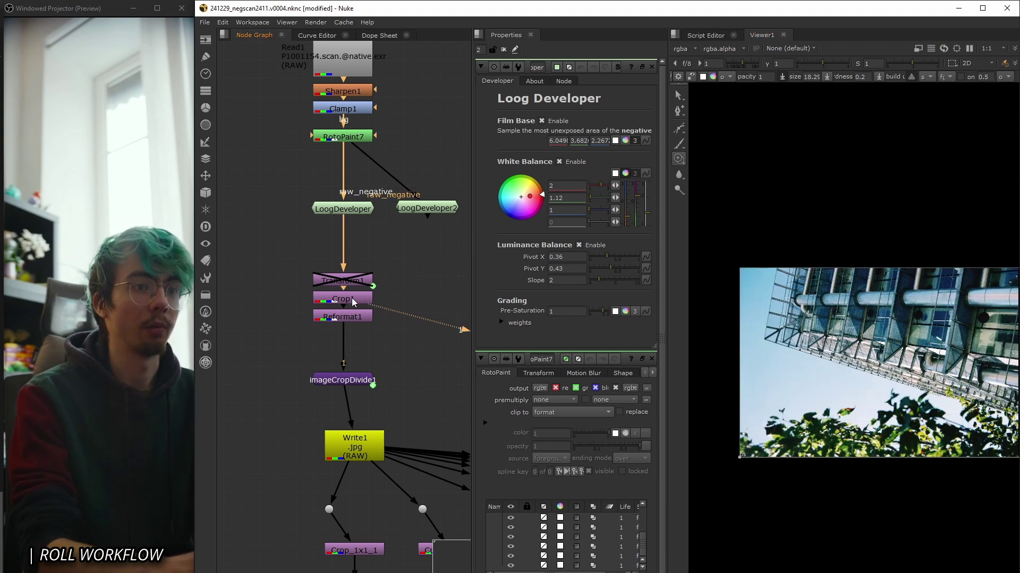
left_click(353, 319)
key("1")
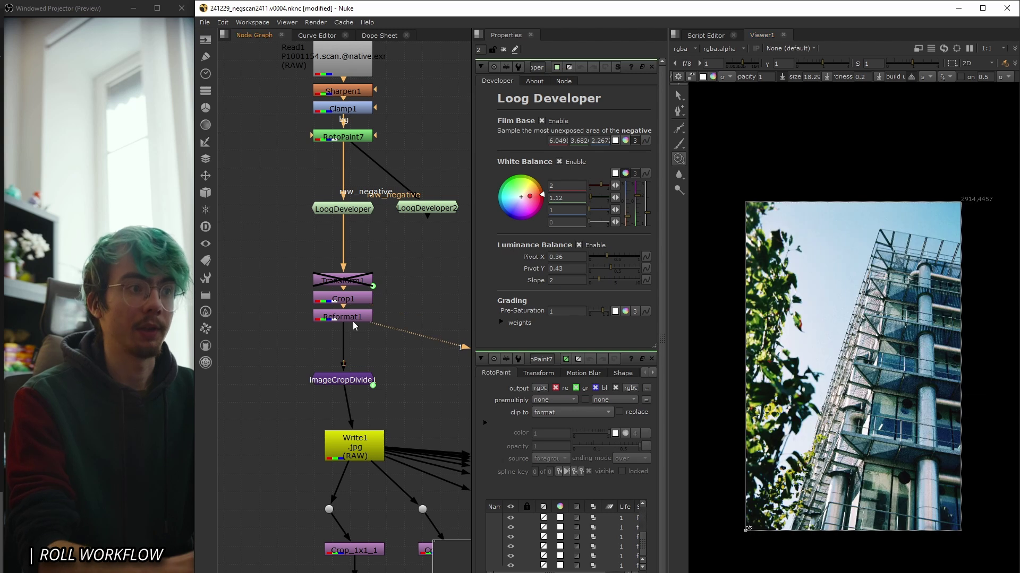
middle_click_drag(888, 367, 876, 330)
Examine the lower part of the P1001154 branch and select its imageCropDivide1 node.
scroll(345, 352, "down", 3)
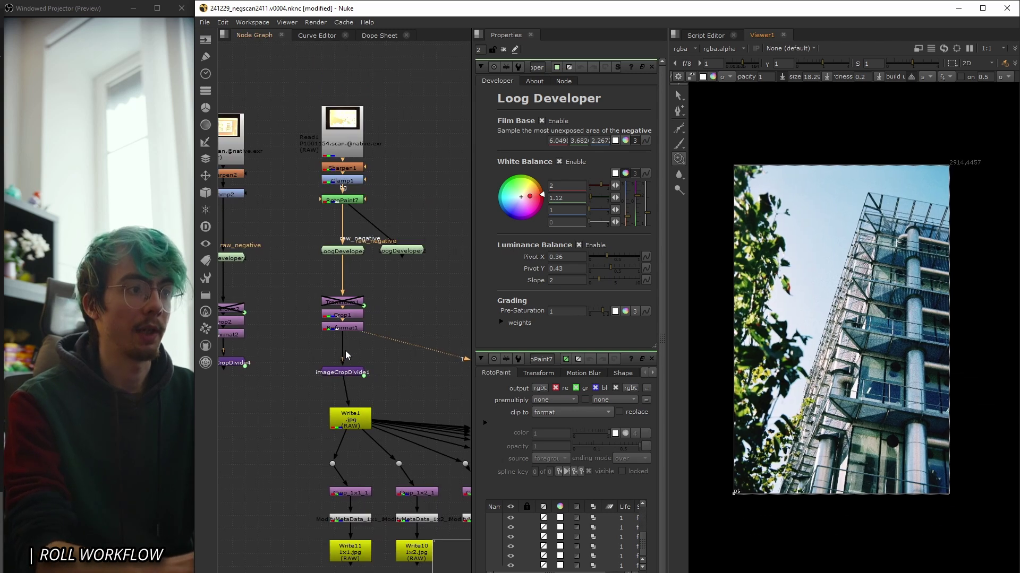
mouse_move(448, 349)
middle_mouse_down()
mouse_move(256, 352)
mouse_move(300, 335)
mouse_move(446, 334)
middle_mouse_up()
scroll(449, 345, "down", 3)
scroll(317, 346, "up", 5)
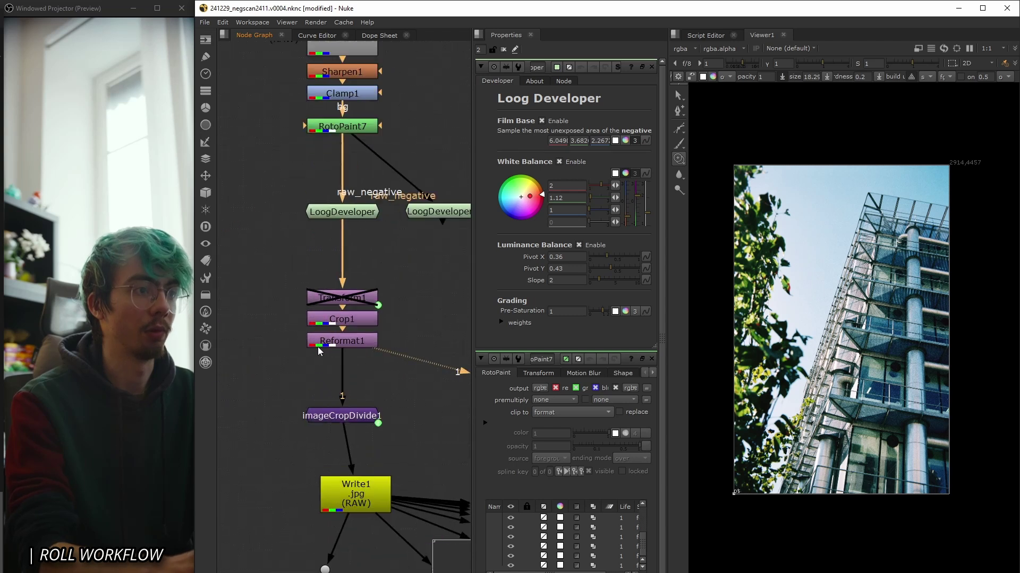
left_click(345, 417)
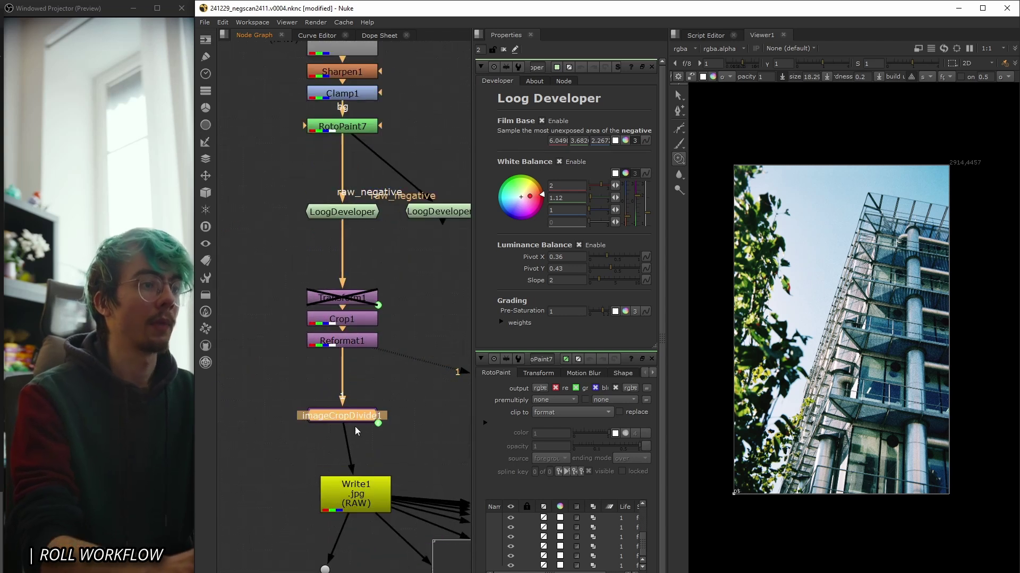
Survey the crop, metadata and write branches that fan out beneath the Write1 node.
scroll(346, 417, "down", 5)
scroll(306, 388, "down", 2)
left_click_drag(284, 353, 451, 473)
left_click(365, 357)
scroll(243, 362, "up", 5)
scroll(312, 408, "down", 6)
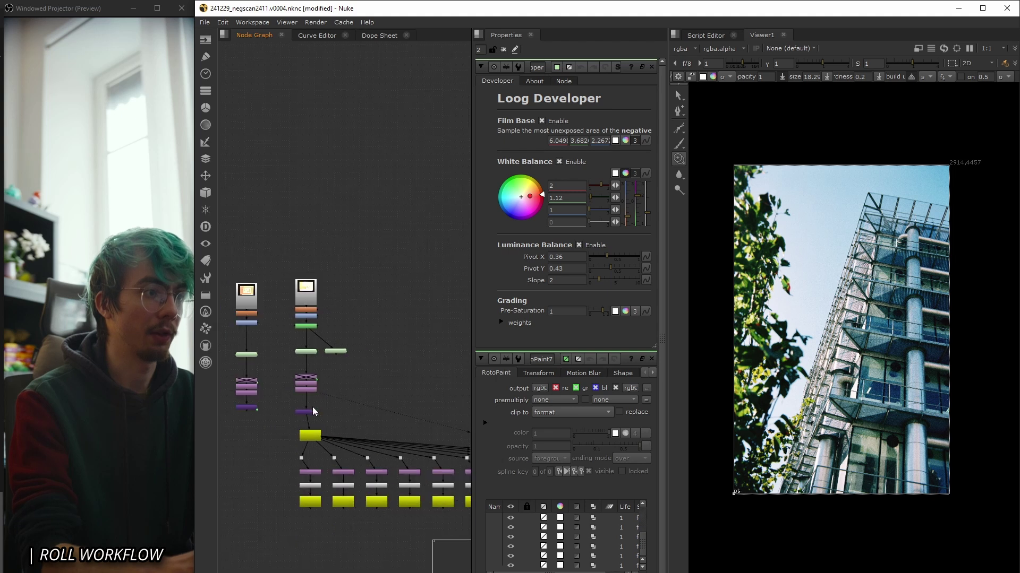
Locate the P1001157 scan branch and show its imageCropDivide6 output in the viewer.
scroll(276, 377, "up", 6)
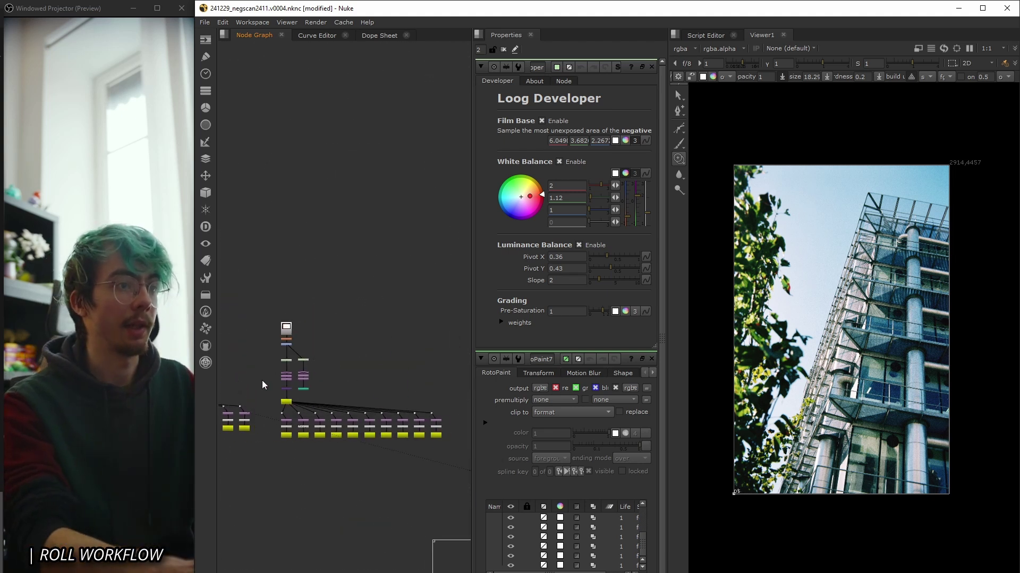
scroll(321, 380, "up", 6)
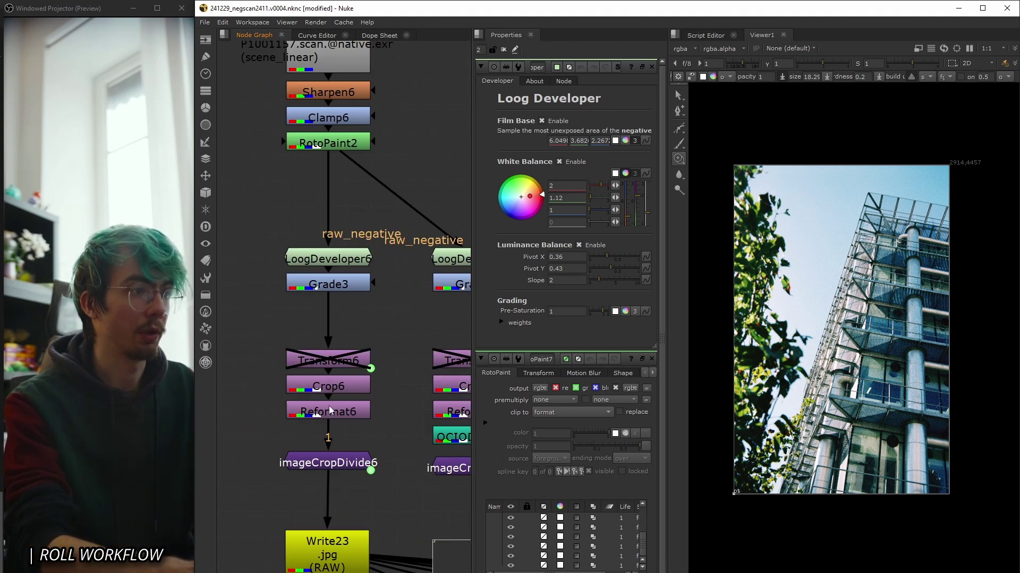
left_click(341, 285)
left_click(337, 466)
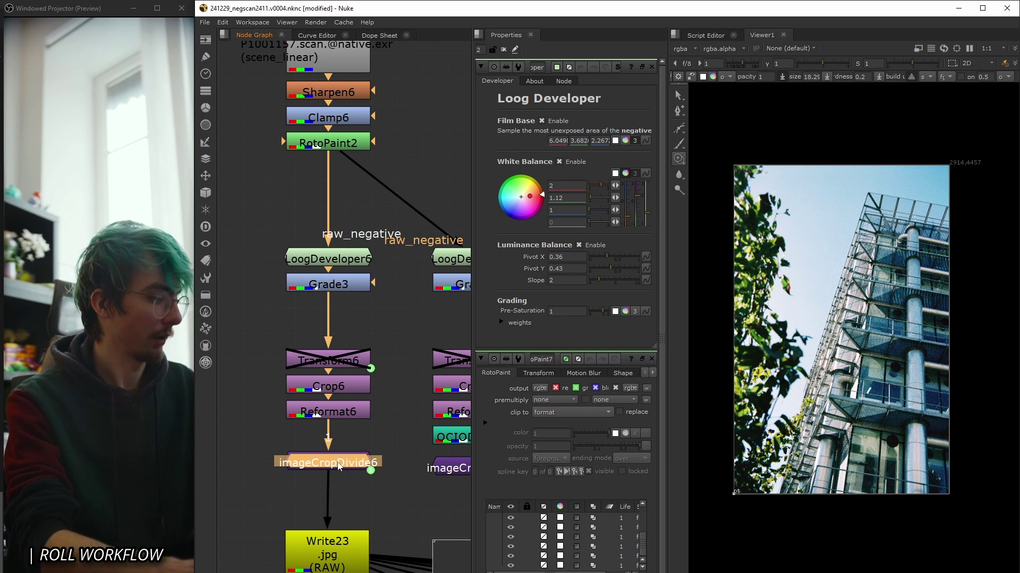
key("1")
Open the Grade3 settings and toggle the node off and on to compare its effect on the image.
double_click(338, 287)
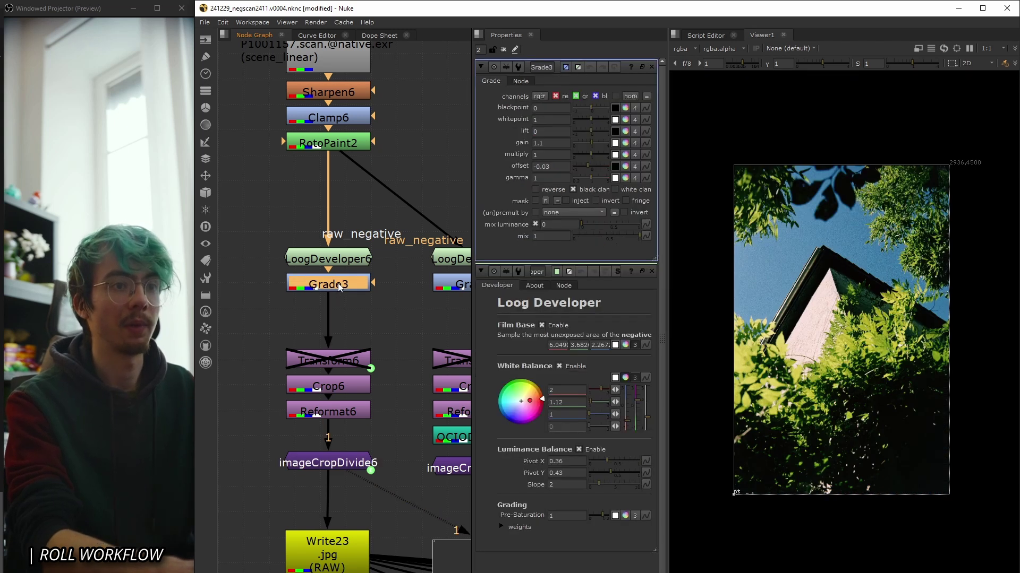
key("d")
key("d")
key("d")
key("d")
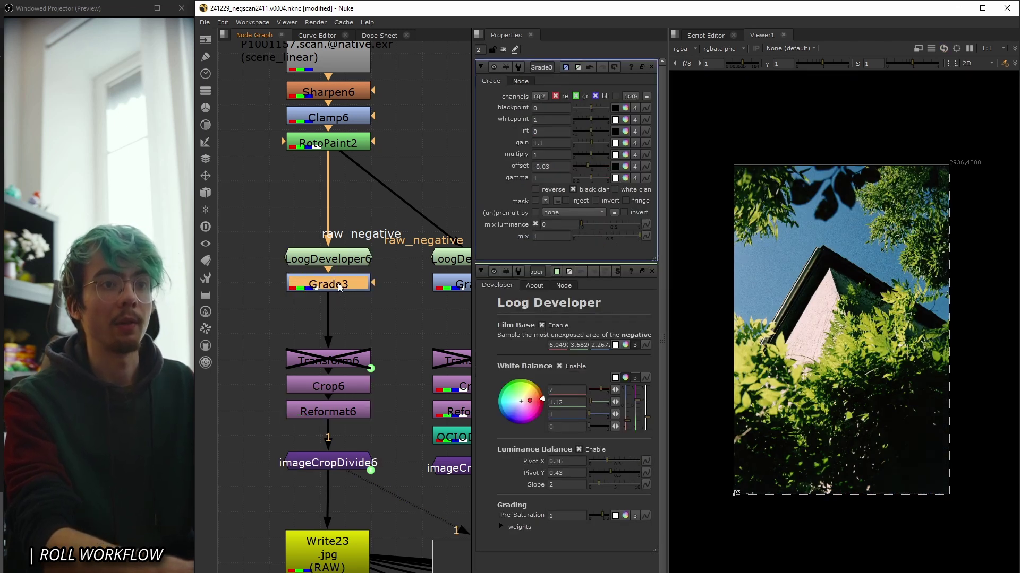
Review the LoogDeveloper6 settings and bring the Grade3 settings back up.
left_click(342, 261)
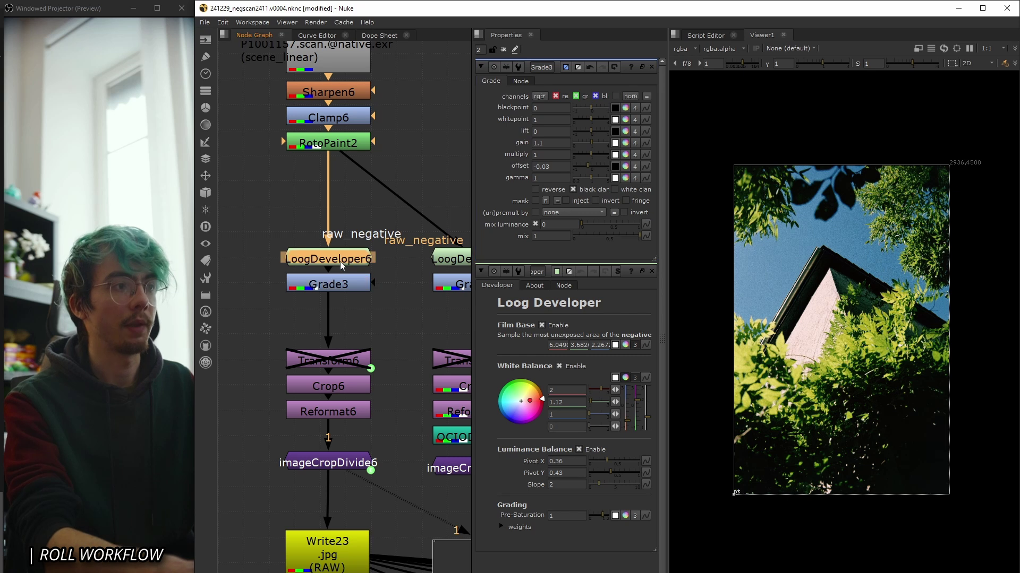
double_click(340, 263)
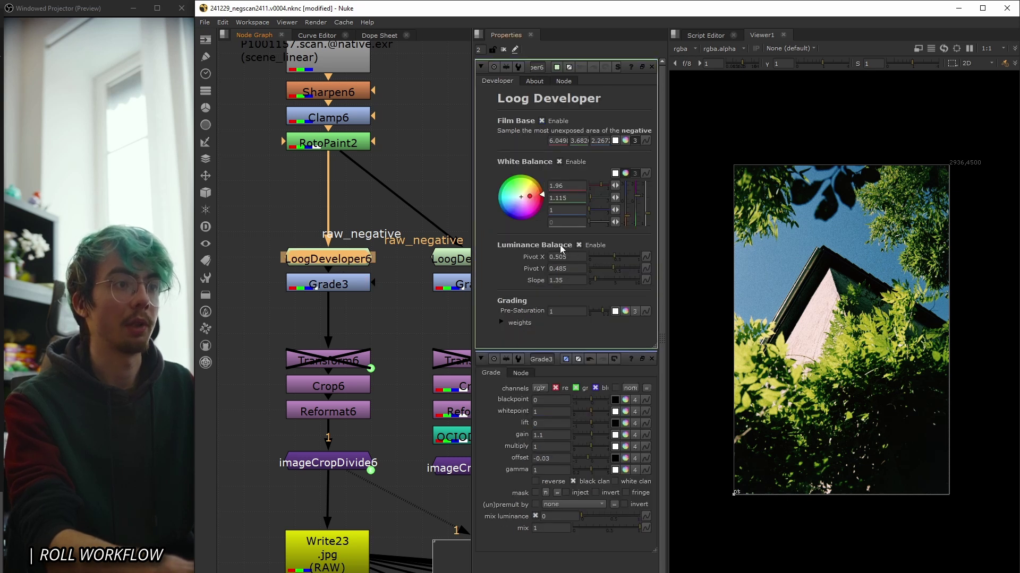
double_click(337, 284)
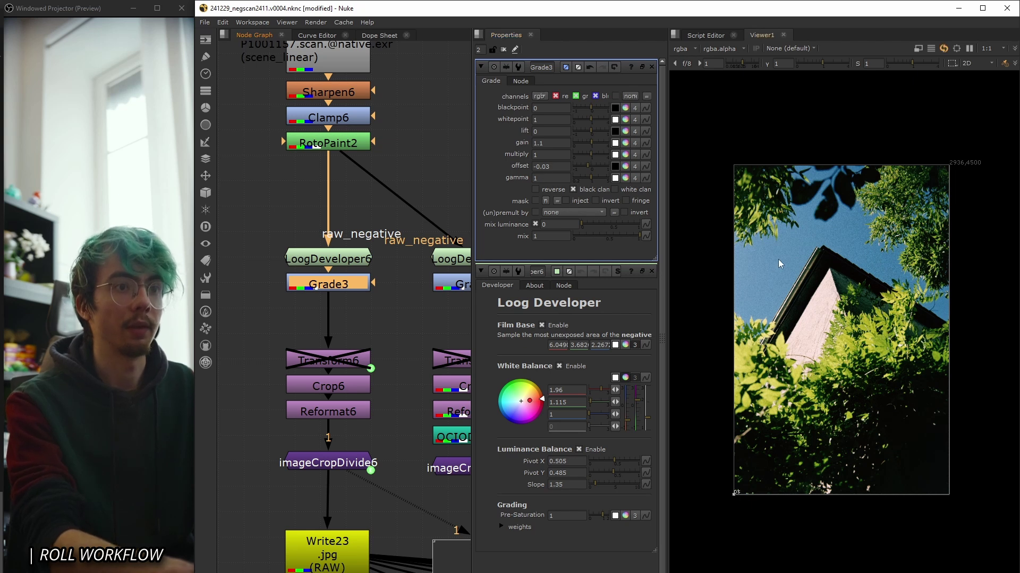
Inspect the dark foliage and the roof edge up close while toggling Grade3 for comparison.
scroll(779, 261, "up", 4)
key("d")
middle_click_drag(934, 367, 864, 271)
scroll(810, 390, "up", 2)
middle_click_drag(833, 404, 821, 258)
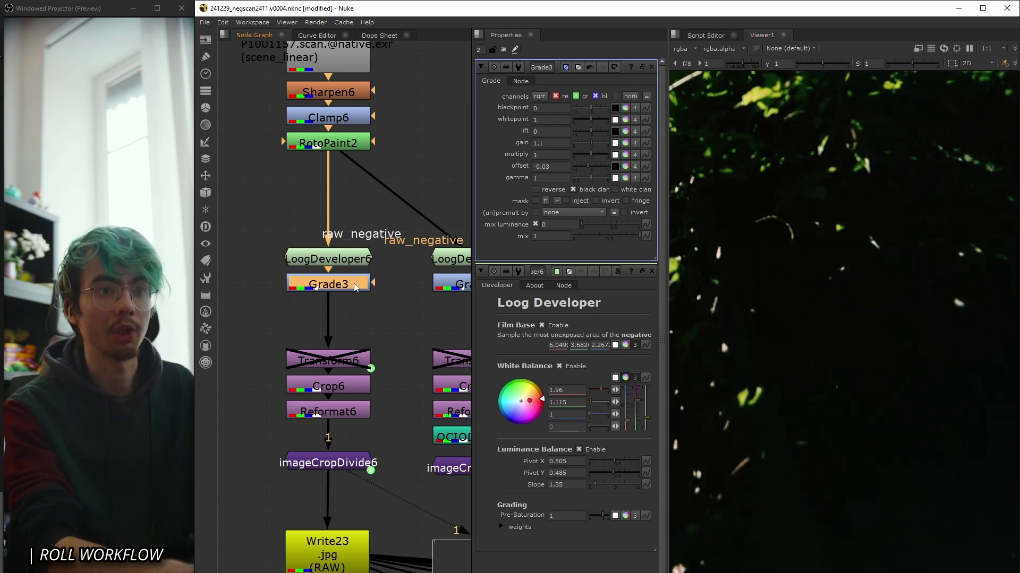
scroll(799, 431, "down", 5)
middle_click_drag(776, 276, 849, 438)
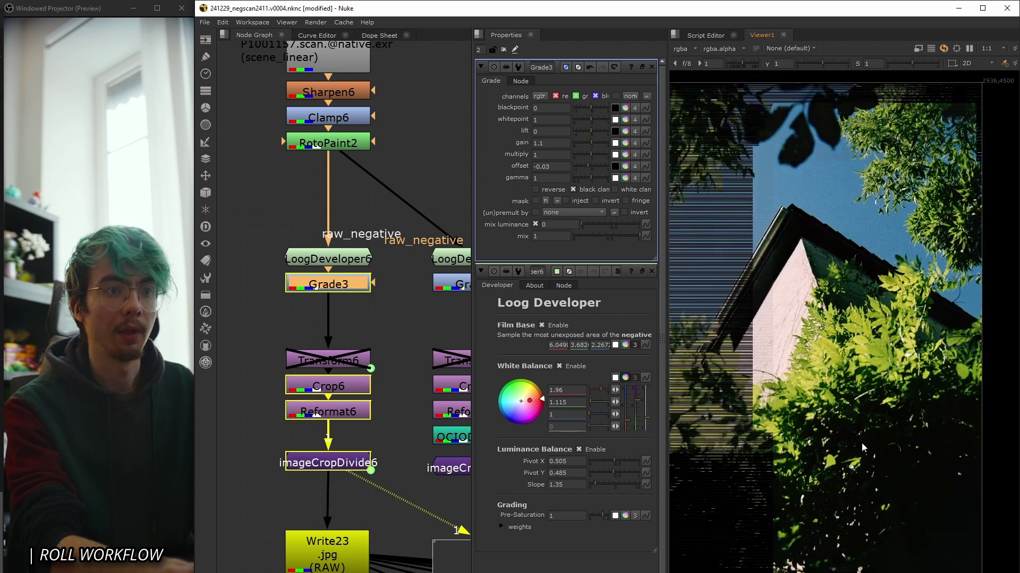
scroll(858, 438, "up", 2)
middle_click_drag(780, 240, 781, 298)
scroll(352, 352, "down", 3)
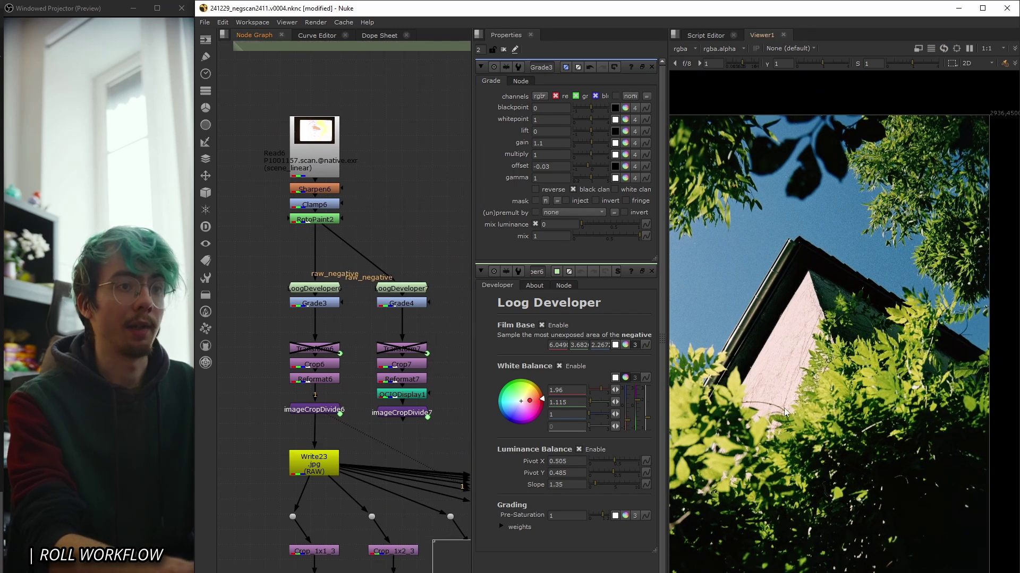
Widen the viewer pane and open a new Waveform scope, enlarged over the image.
left_click_drag(667, 398, 584, 398)
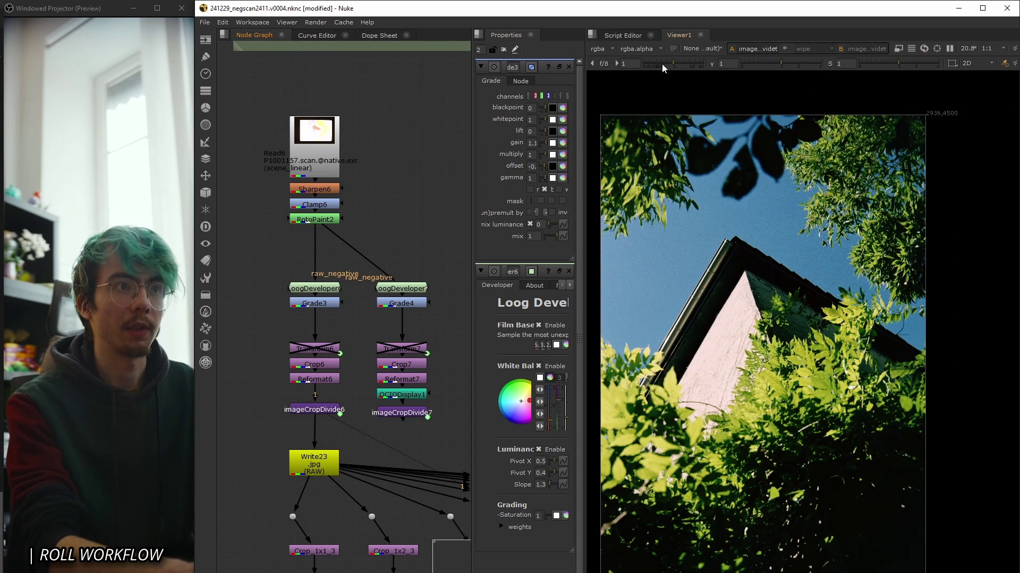
left_click(591, 35)
mouse_move(622, 136)
mouse_move(749, 301)
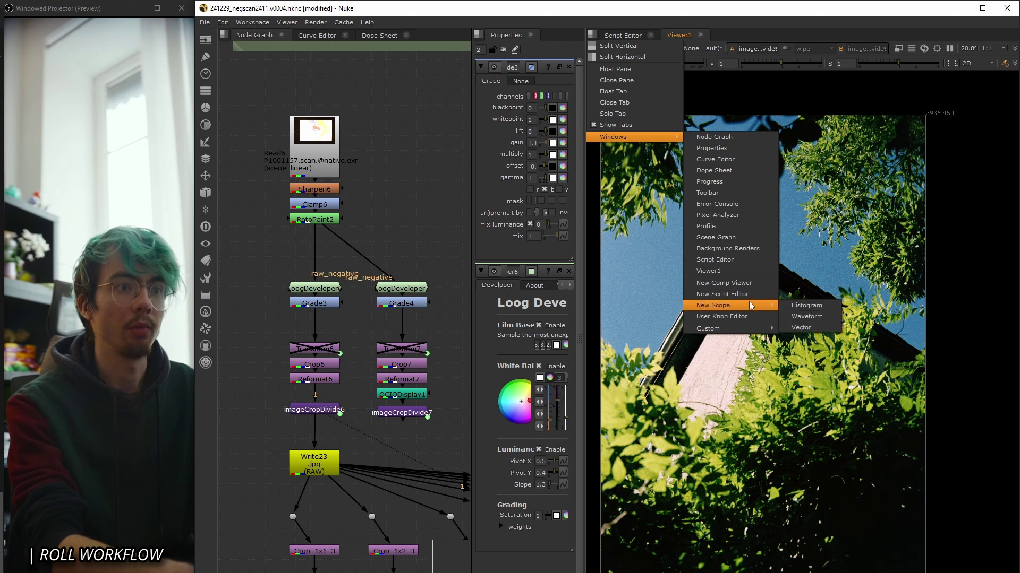
left_click(815, 315)
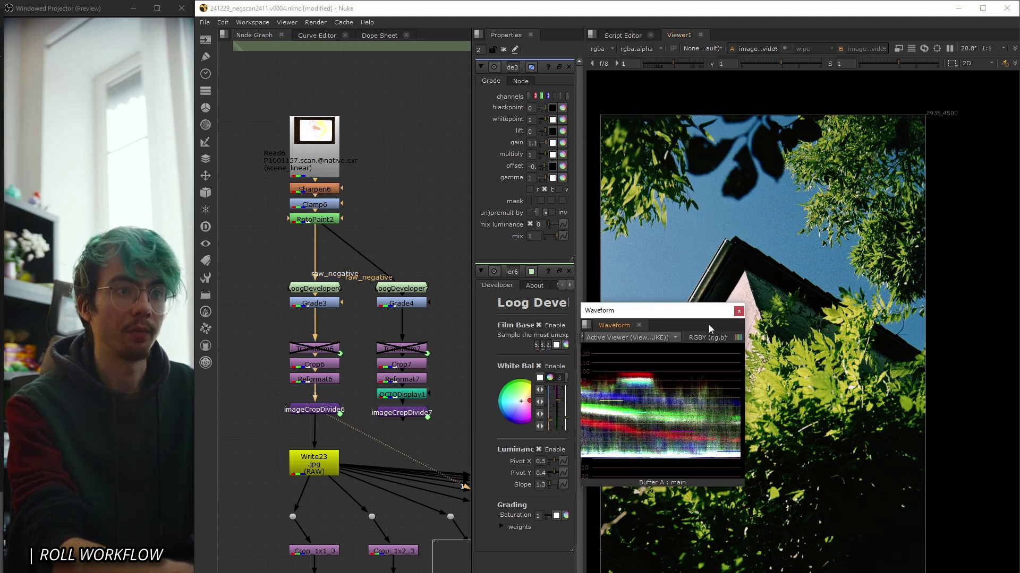
left_click_drag(637, 308, 738, 187)
left_click_drag(845, 361, 953, 432)
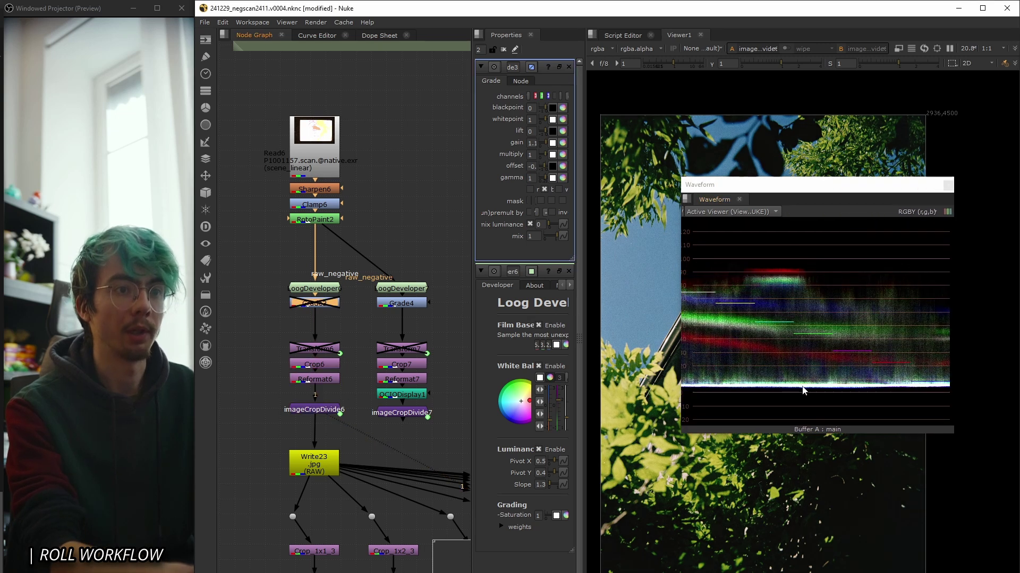
Compare the black level in the waveform with Grade3 disabled and enabled.
scroll(717, 394, "up", 5)
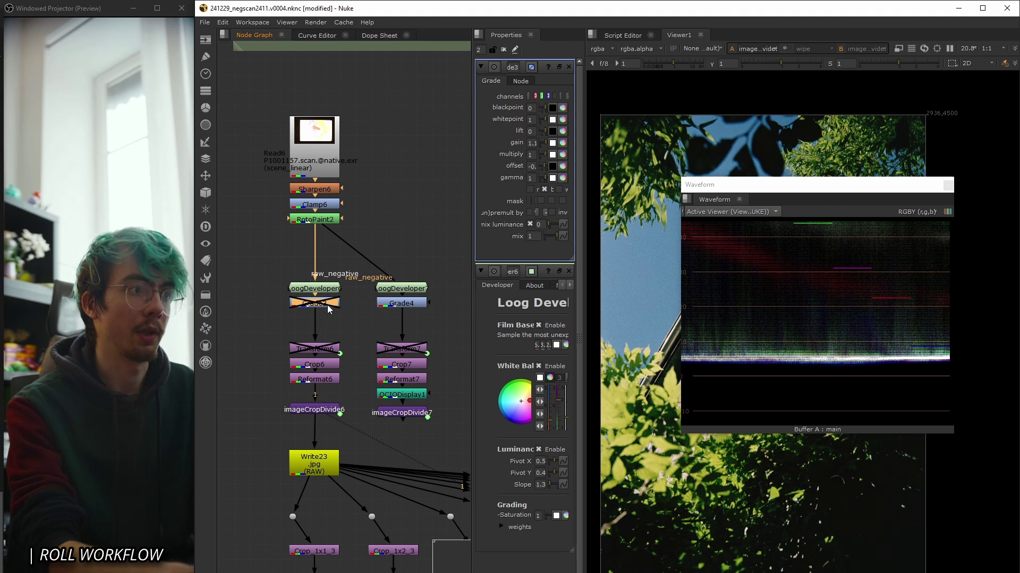
key("d")
key("d")
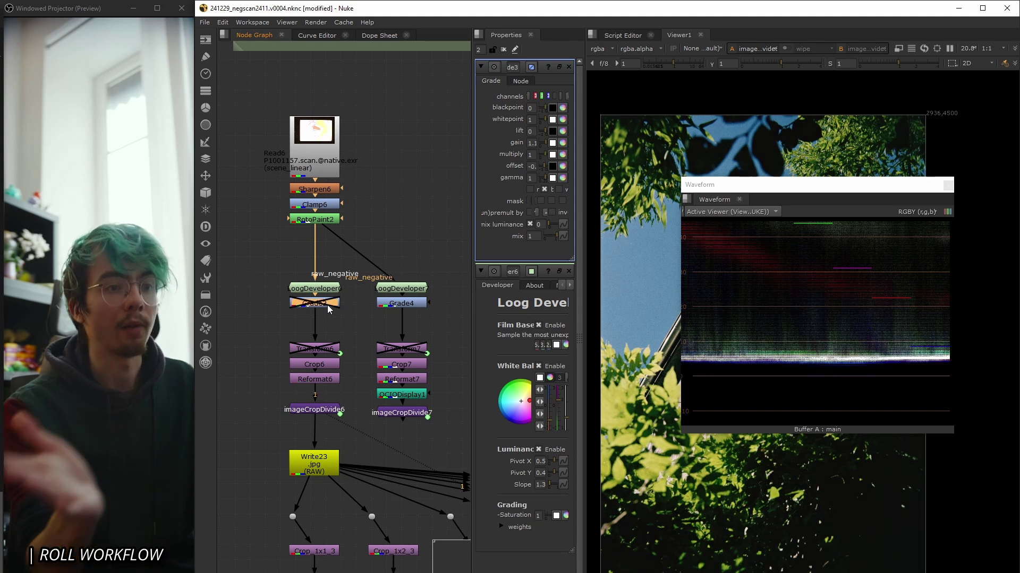
key("d")
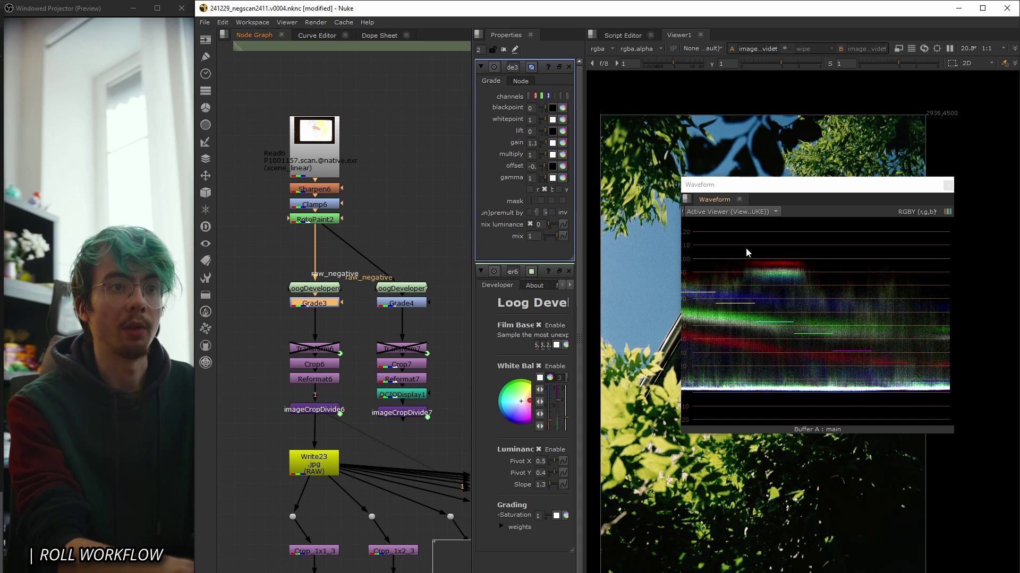
Compare the highlight peaks in the waveform by disabling and re-enabling Grade3.
scroll(738, 256, "up", 1)
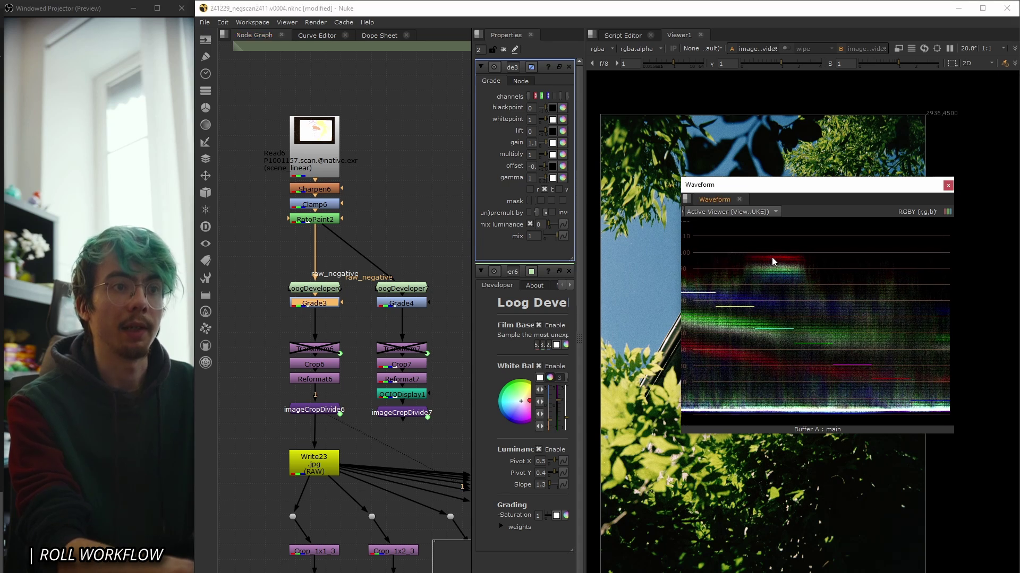
left_click(314, 303)
key("d")
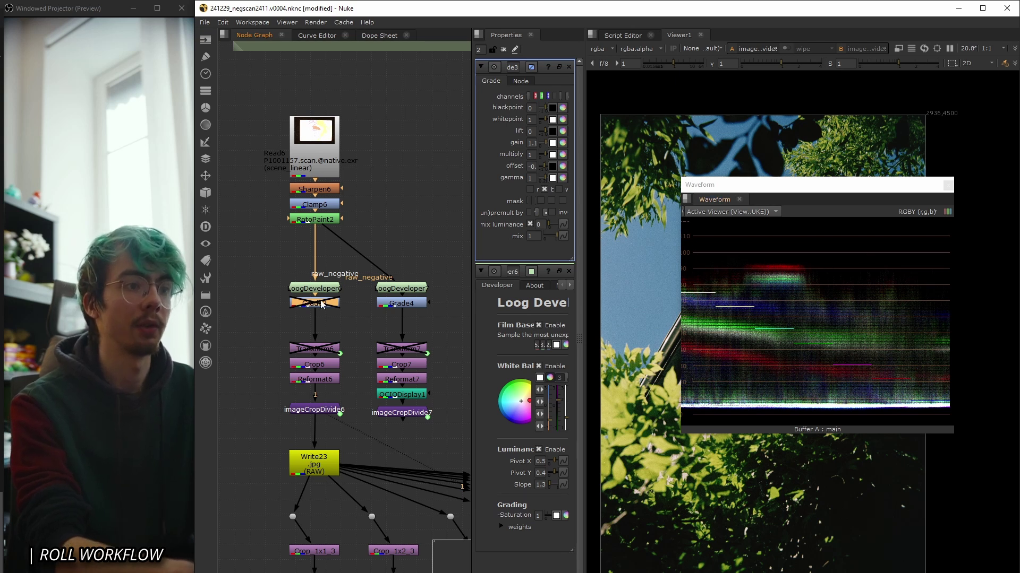
key("d")
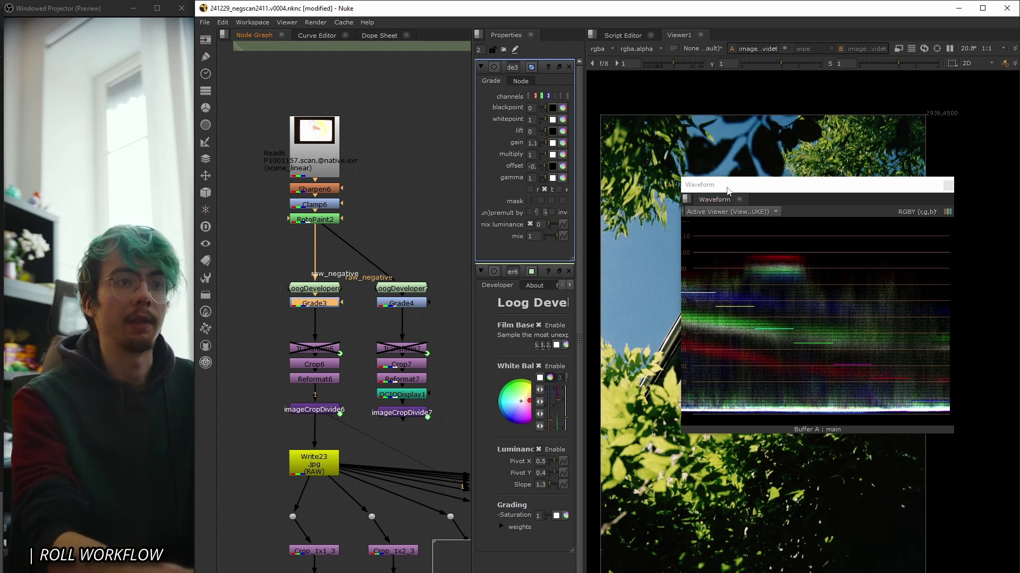
Move the Waveform scope aside to check the image, bring it back and close it.
left_click_drag(727, 189, 948, 255)
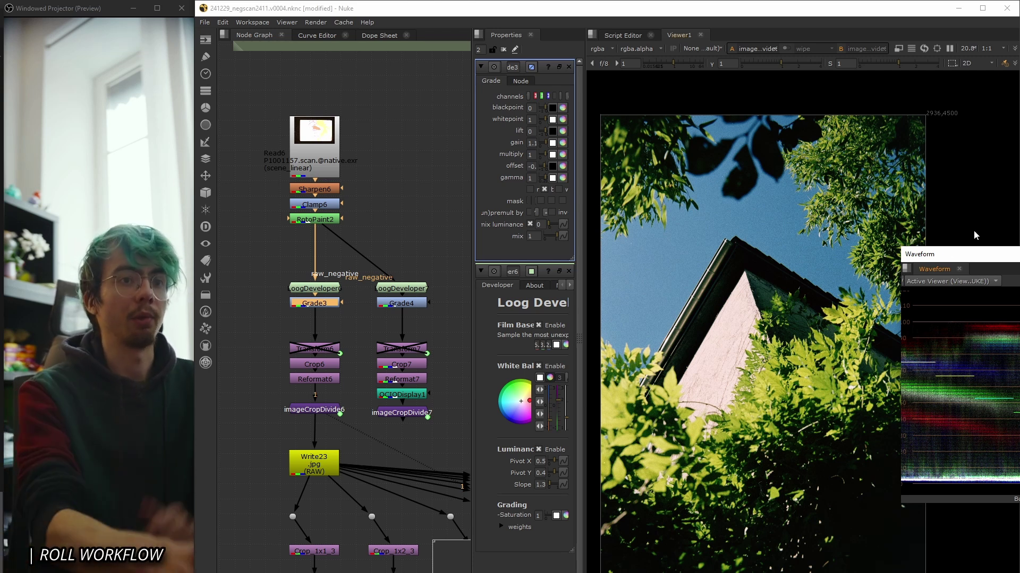
left_click_drag(950, 253, 689, 208)
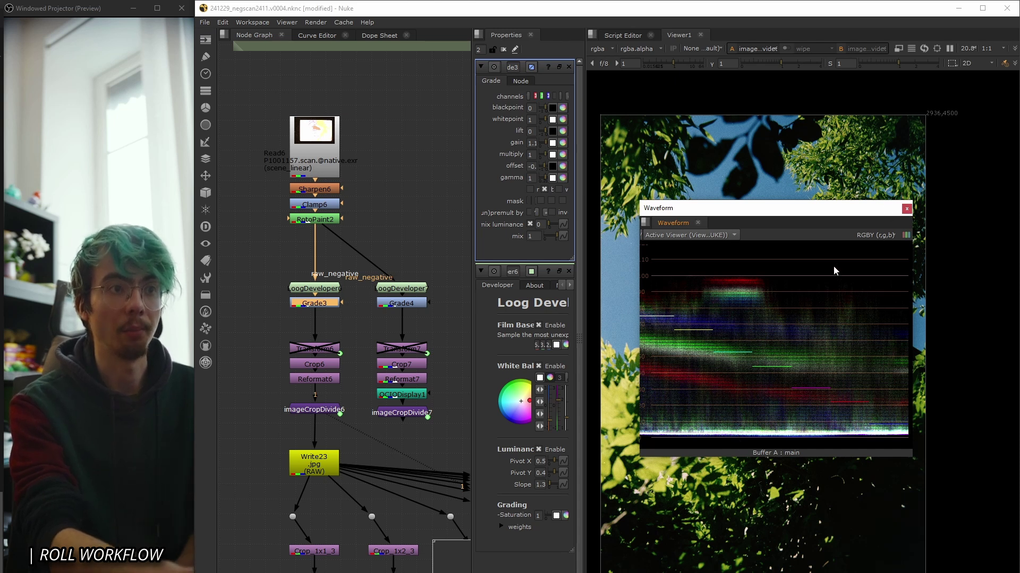
left_click_drag(804, 217, 832, 256)
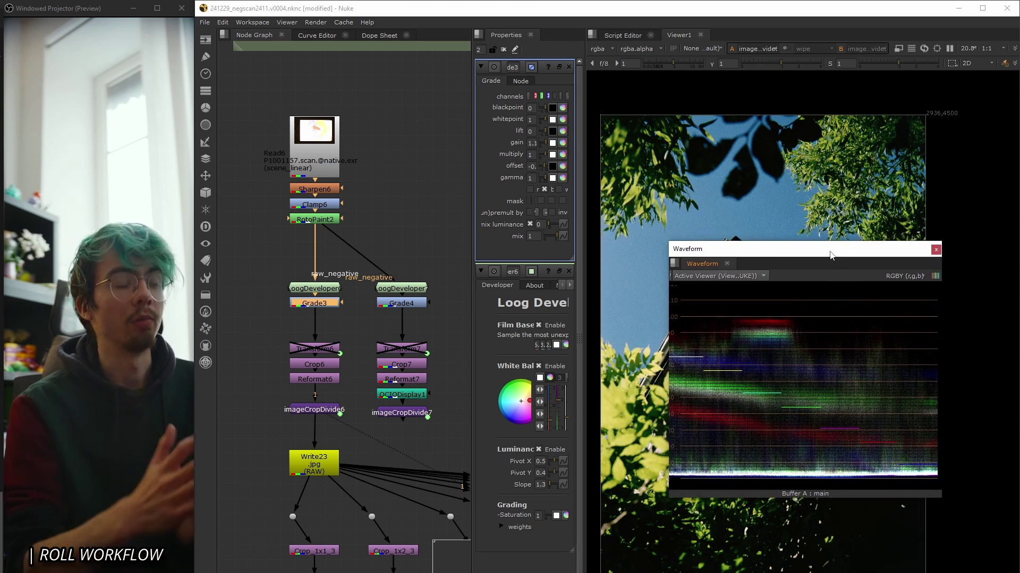
left_click(936, 249)
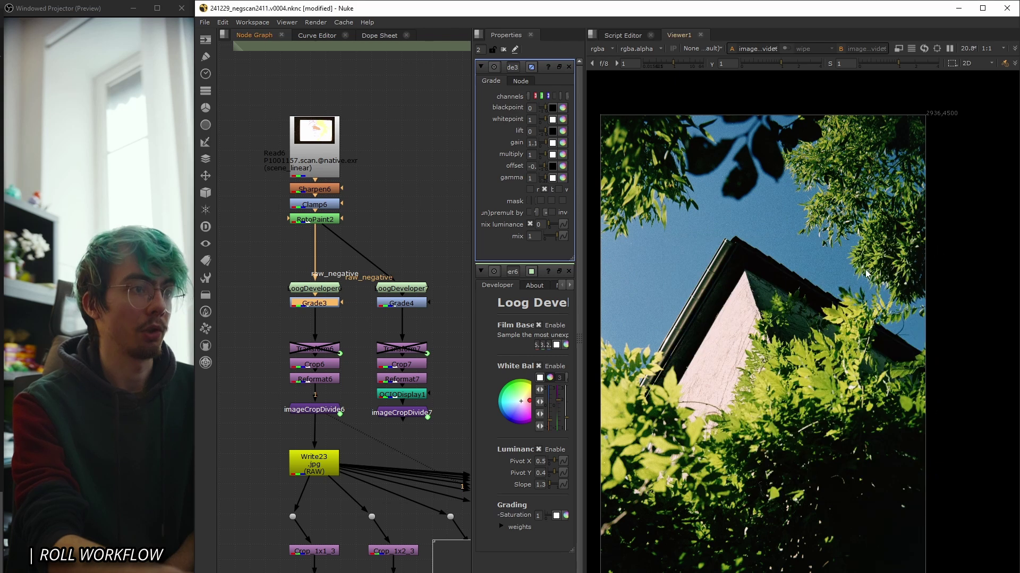
Select the LoogDeveloper7 branch down to imageCropDivide7, and the LoogDeveloper6 branch down to imageCropDivide6 in turn.
scroll(328, 388, "up", 2)
middle_click_drag(470, 295, 423, 302)
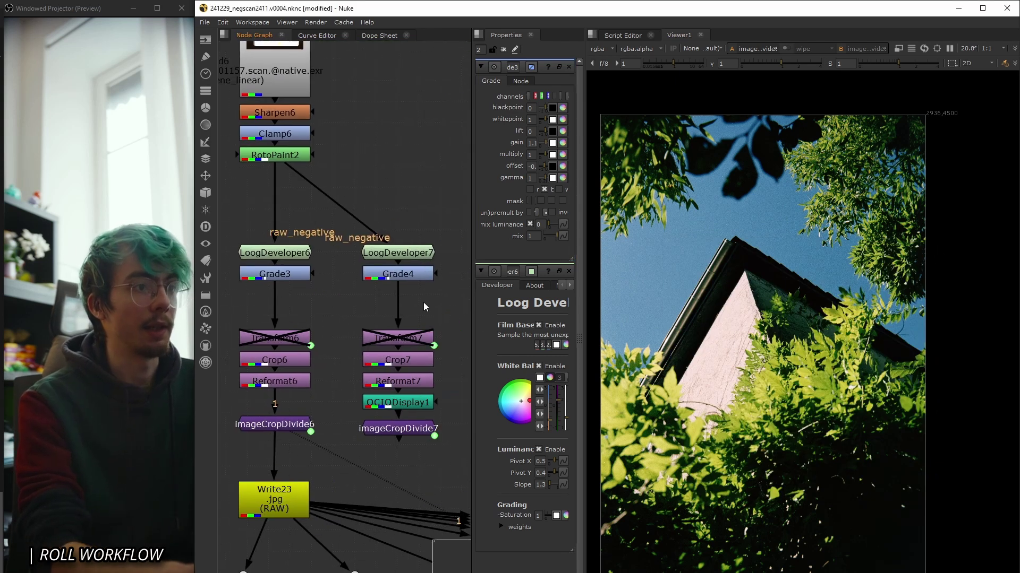
left_click_drag(389, 313, 327, 432)
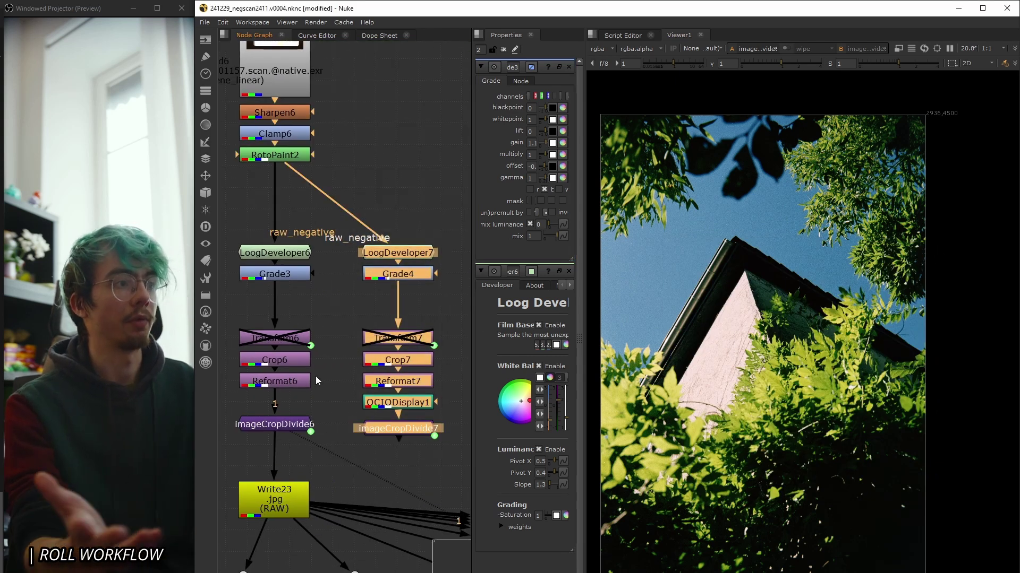
left_click_drag(313, 238, 201, 483)
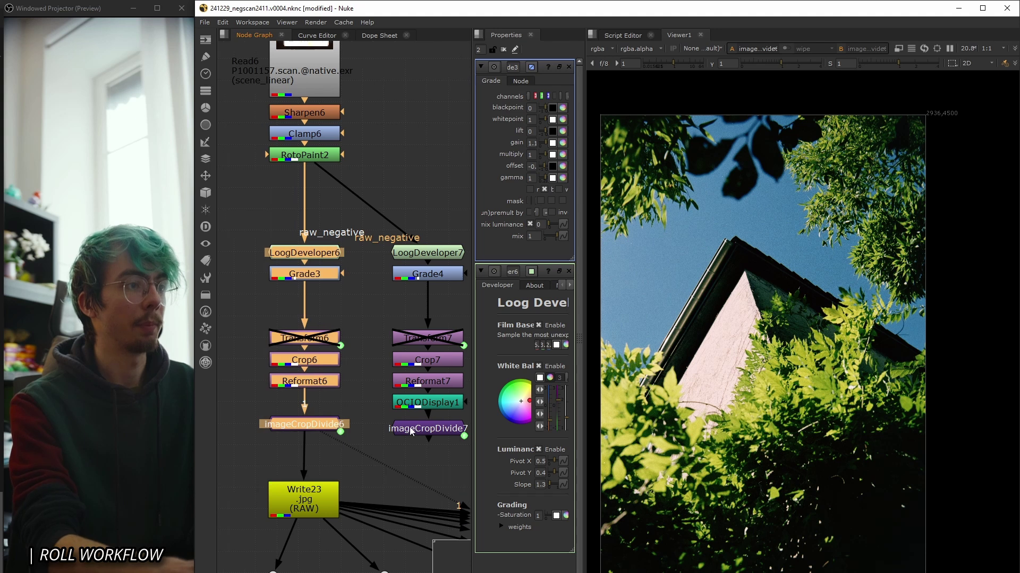
Show the imageCropDivide7 and imageCropDivide6 outputs alternately in the viewer.
left_click(411, 430)
key("1")
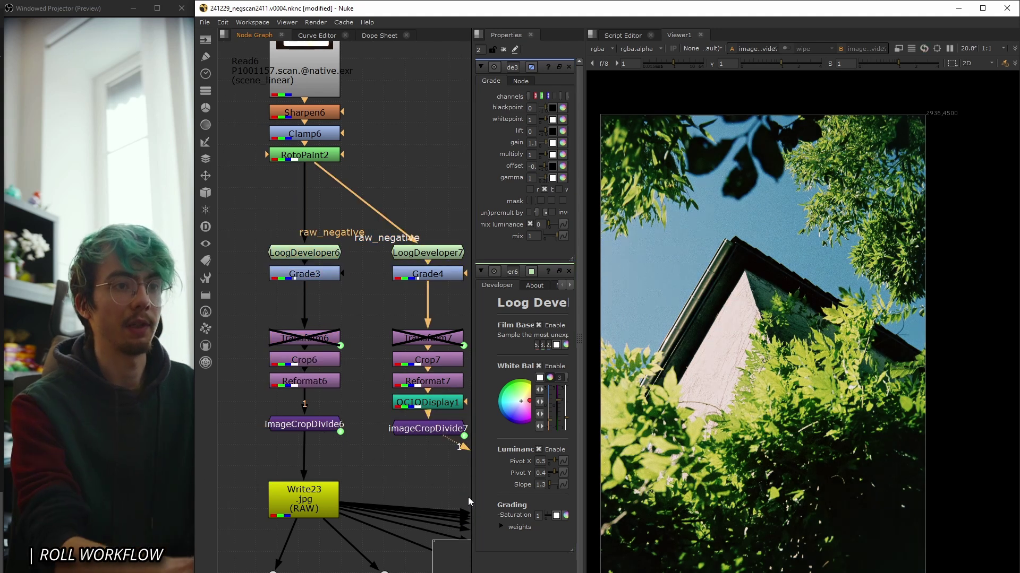
left_click(311, 426)
key("1")
left_click(413, 429)
key("1")
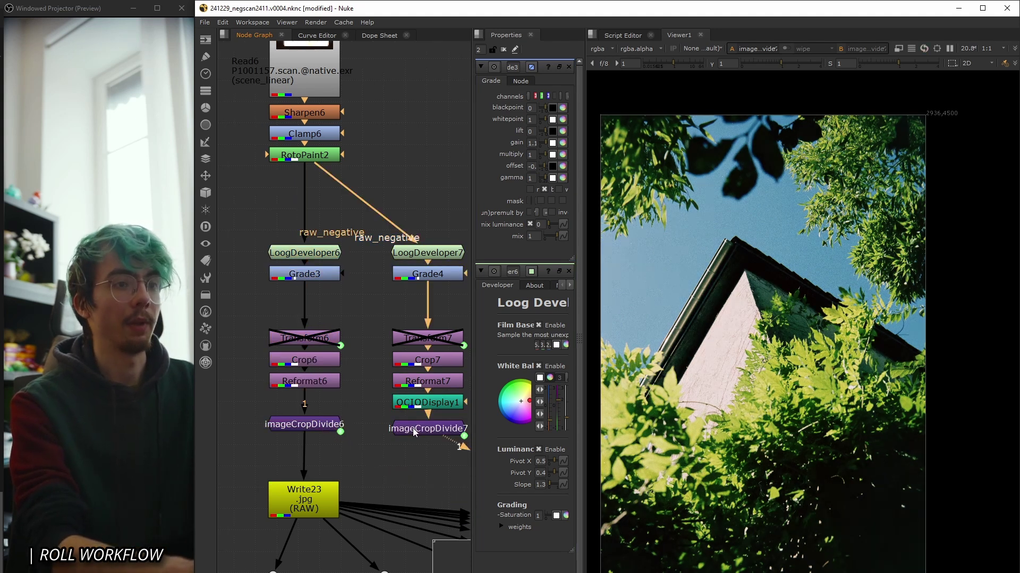
Connect imageCropDivide6 to viewer input 1 and imageCropDivide7 to viewer input 2.
left_click(323, 428)
key("1")
left_click(410, 429)
key("2")
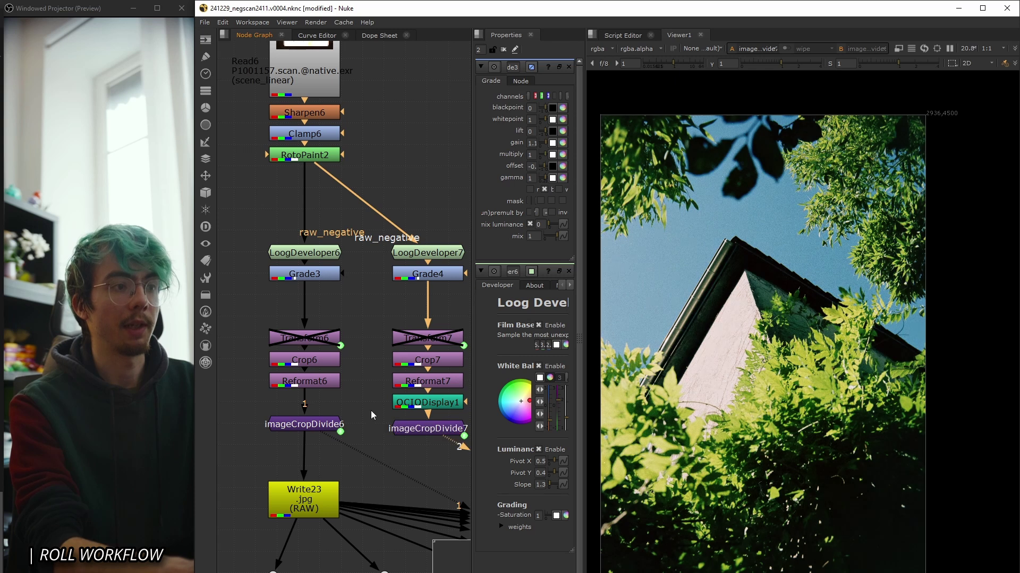
Flip repeatedly between viewer inputs 1 and 2 to compare the two developed versions, finishing on input 1.
key("1")
key("2")
key("1")
key("2")
key("1")
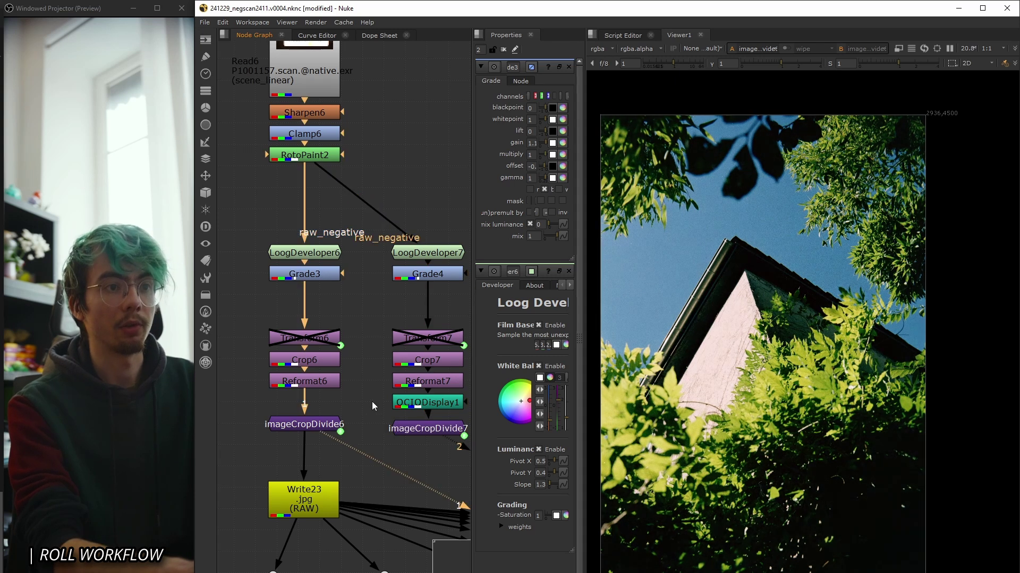
key("2")
key("1")
key("2")
key("1")
key("2")
key("1")
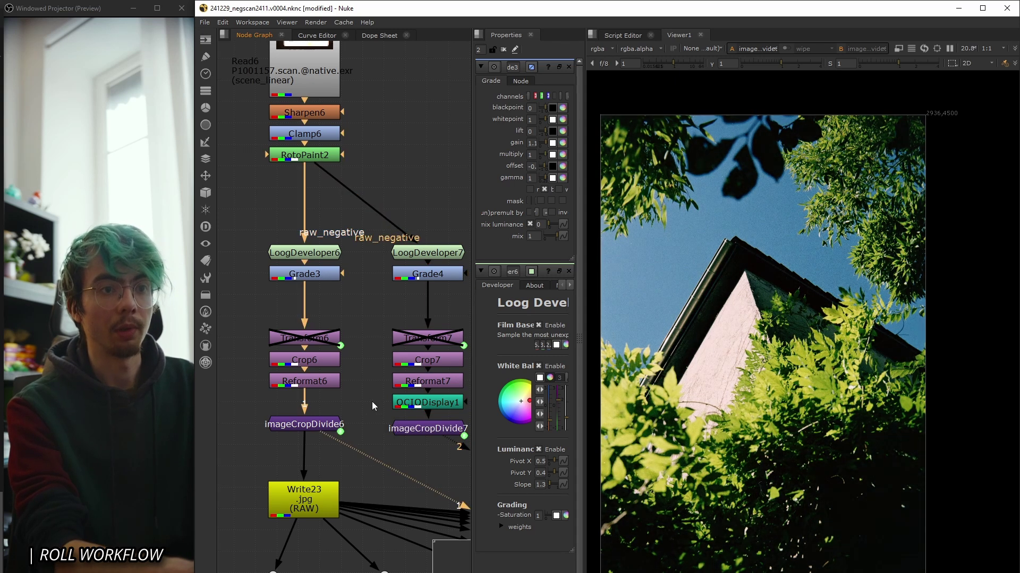
key("2")
key("1")
key("2")
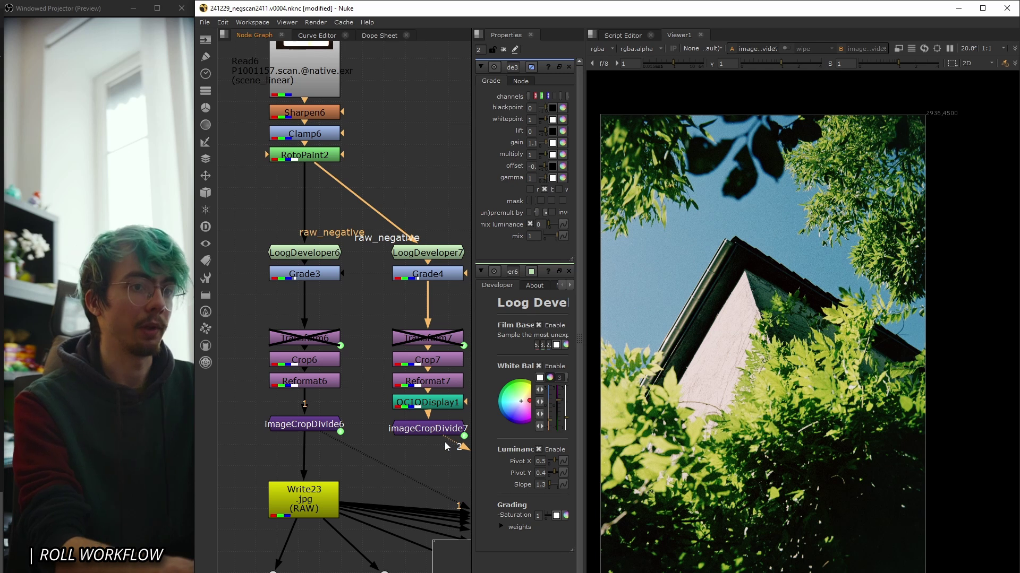
key("1")
Show the imageCropDivide9 output of the P1001159 scan in the viewer and inspect the developed image.
scroll(454, 441, "down", 4)
middle_click_drag(454, 440, 95, 394)
scroll(354, 370, "up", 2)
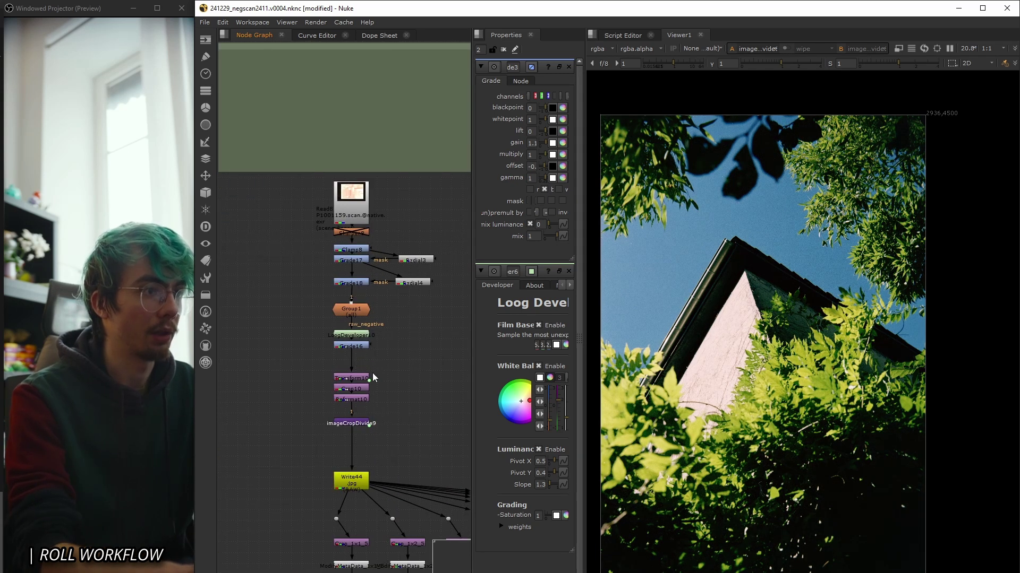
key("1")
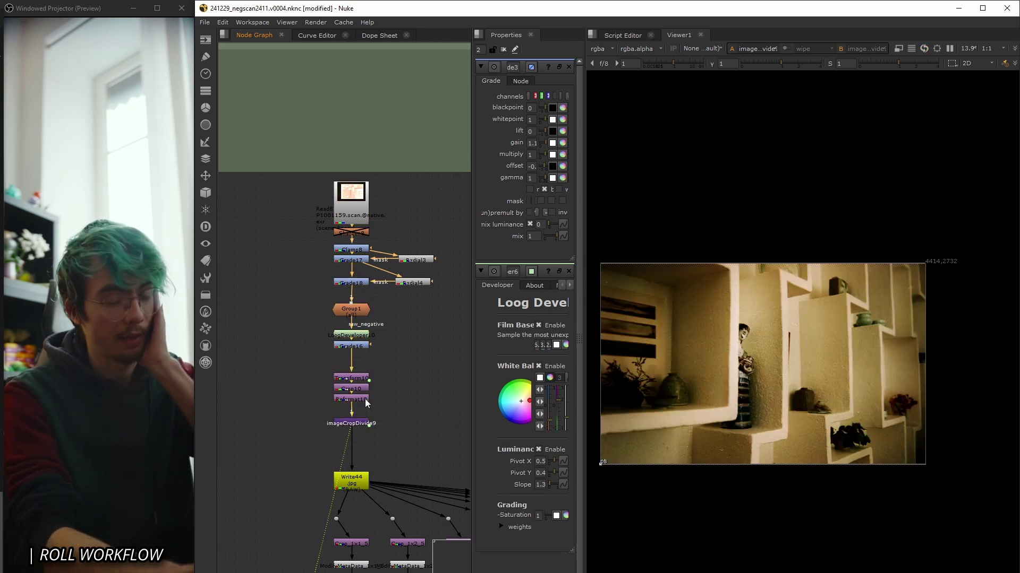
scroll(736, 390, "up", 3)
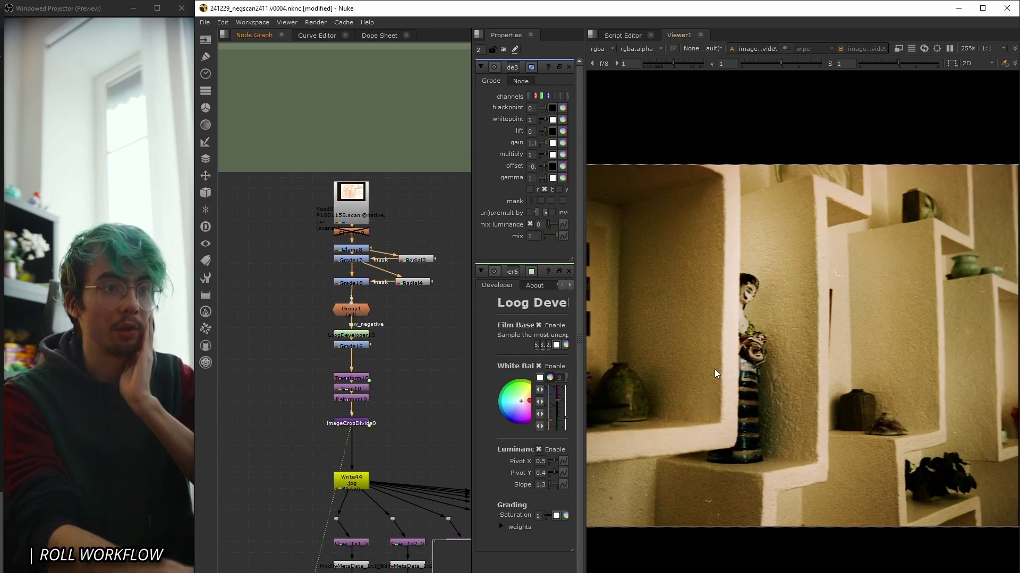
middle_click_drag(715, 369, 706, 406)
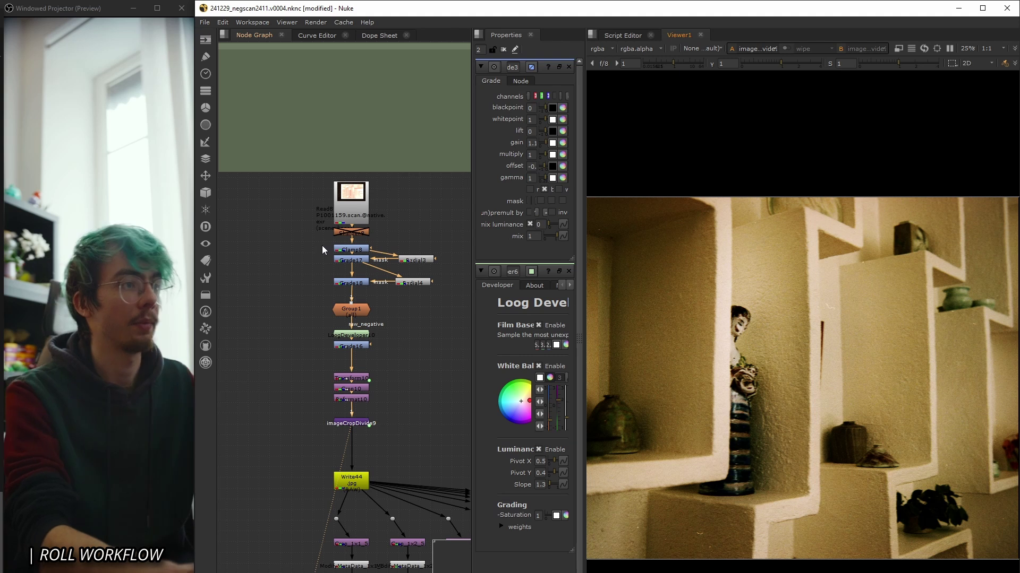
middle_click_drag(738, 356, 696, 318)
scroll(696, 319, "down", 2)
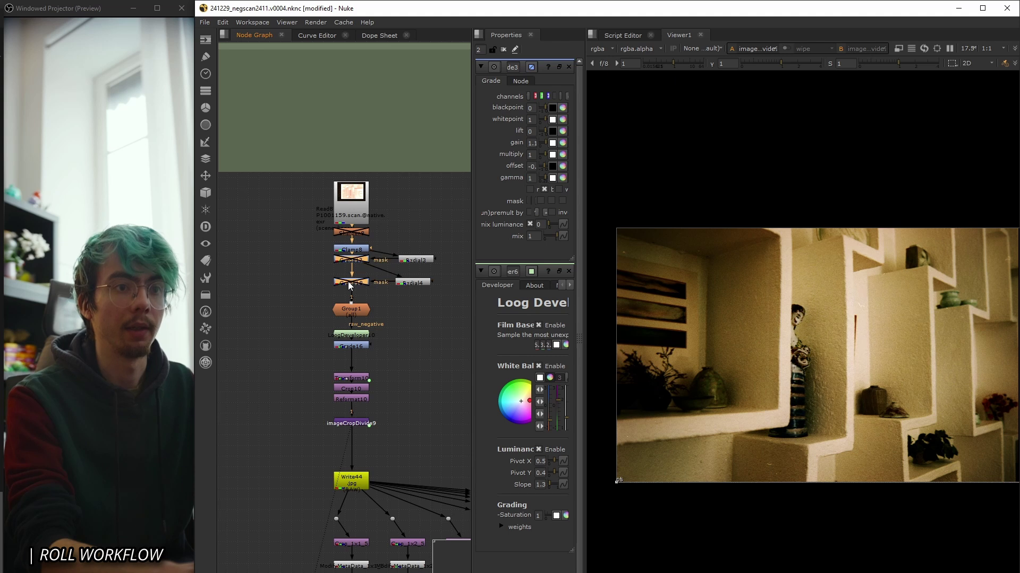
Toggle Grade17 and Grade18 off and on repeatedly to compare their effect on the image, finishing with both disabled.
key("d")
key("d")
key("d")
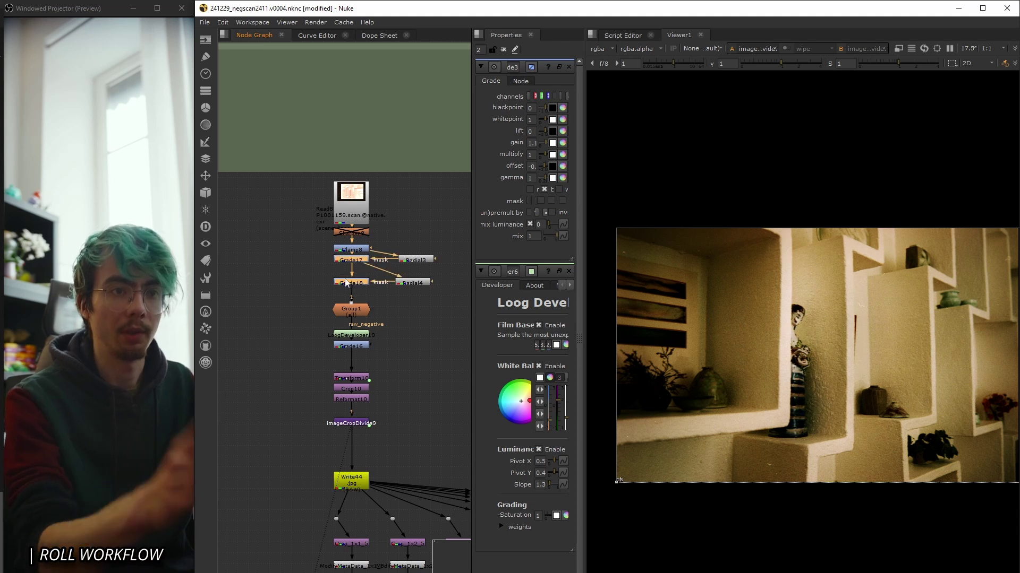
key("d")
key("d")
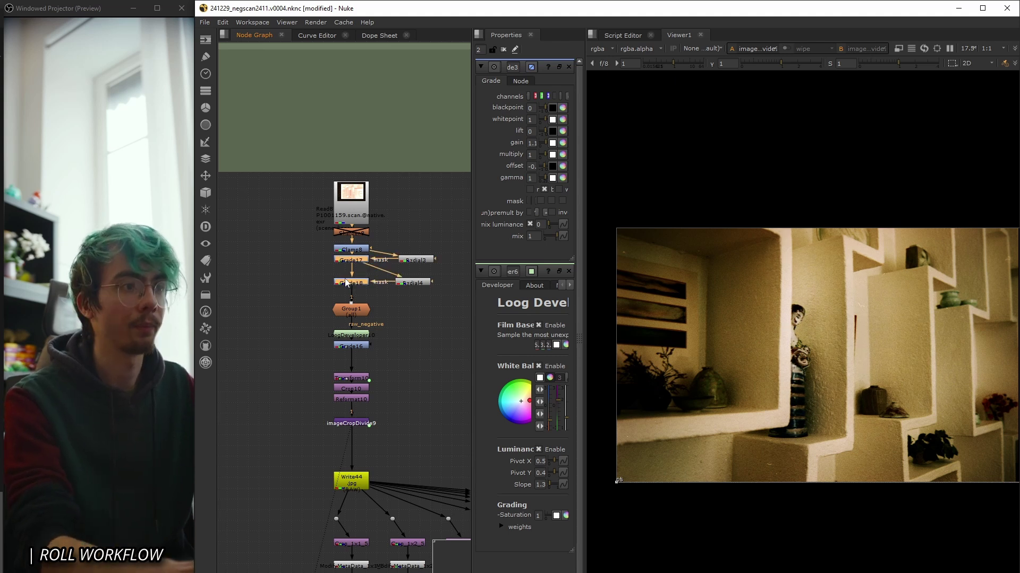
key("d")
key("d")
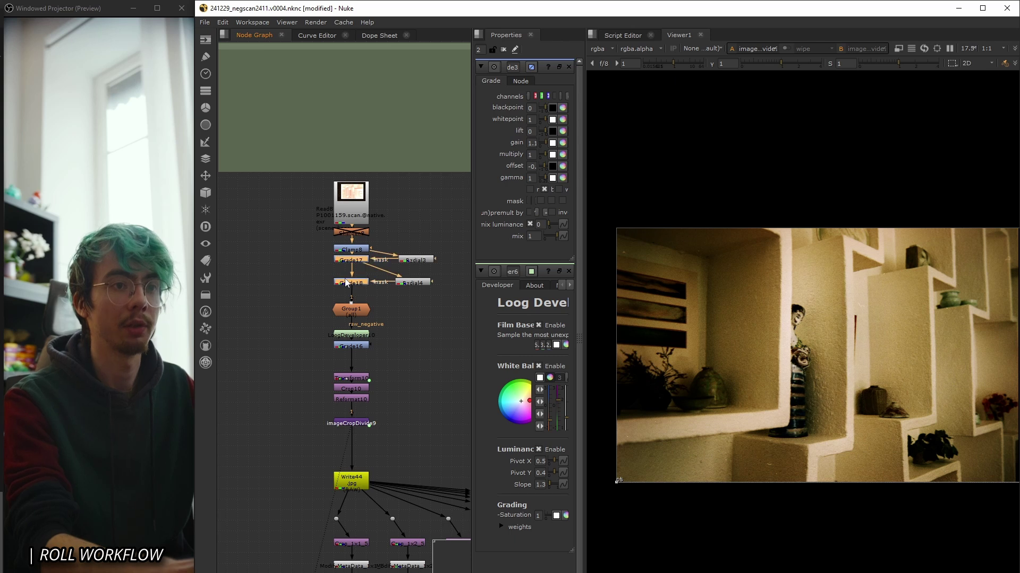
middle_click_drag(935, 404, 872, 398)
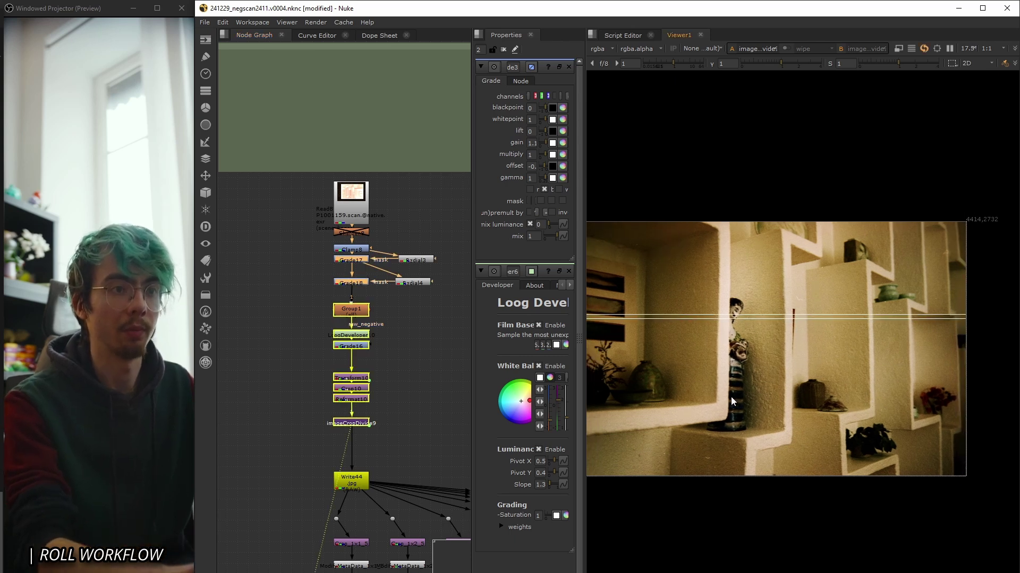
middle_click_drag(731, 397, 763, 408)
scroll(369, 282, "up", 5)
key("d")
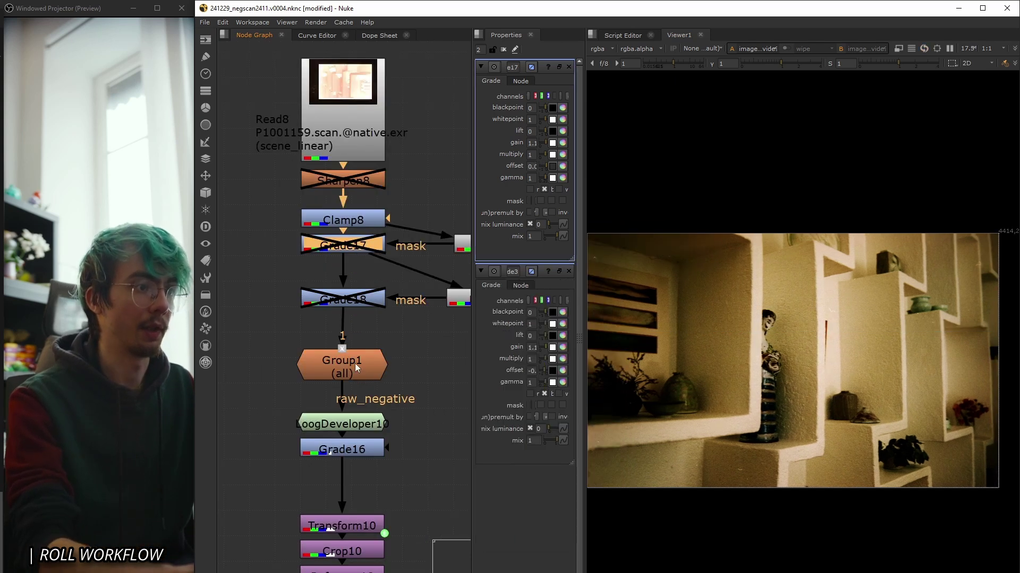
Open the LoogDeveloper10 settings and view the raw negative from Read8 up close.
double_click(348, 426)
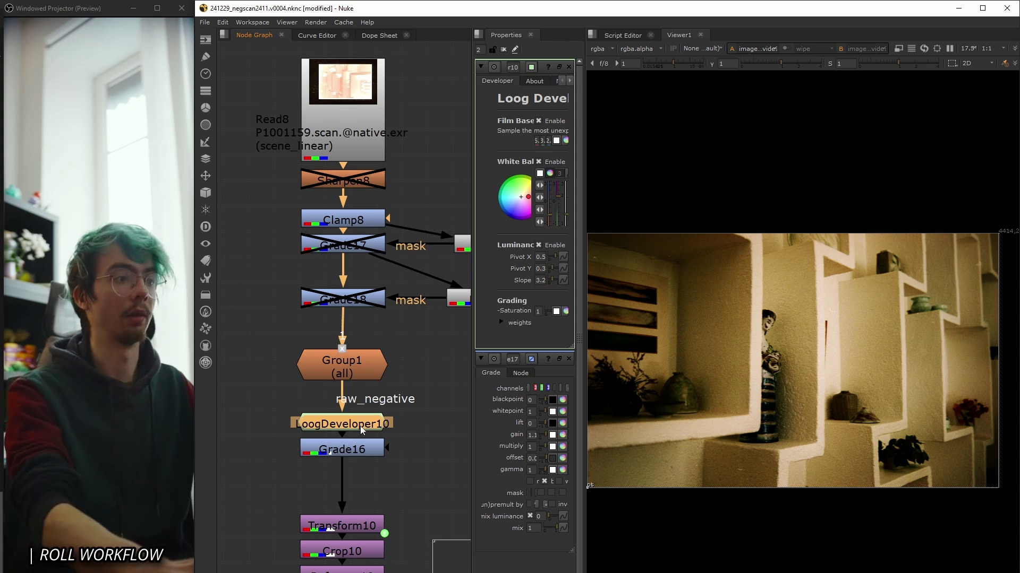
left_click(343, 142)
key("1")
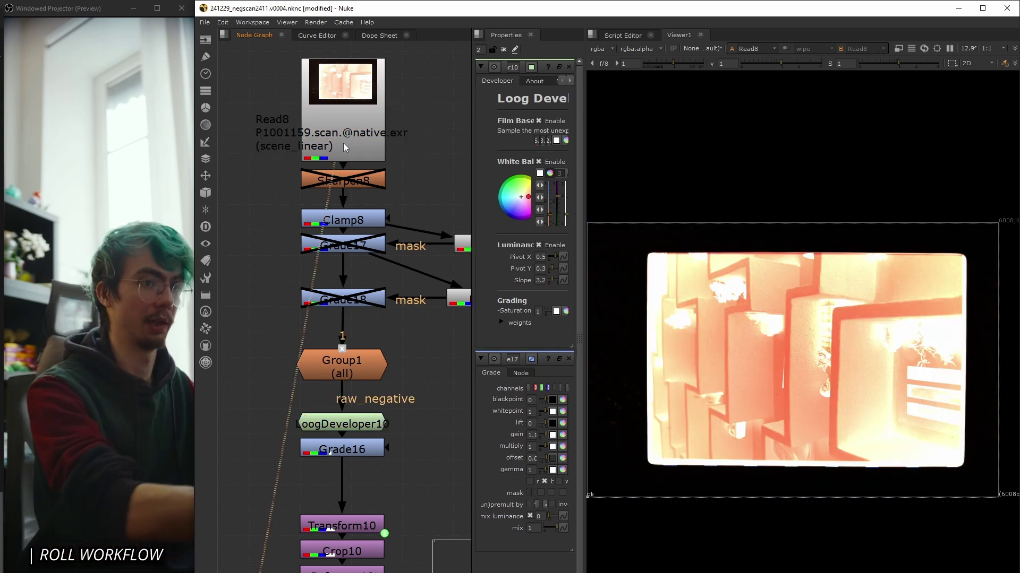
scroll(795, 396, "up", 3)
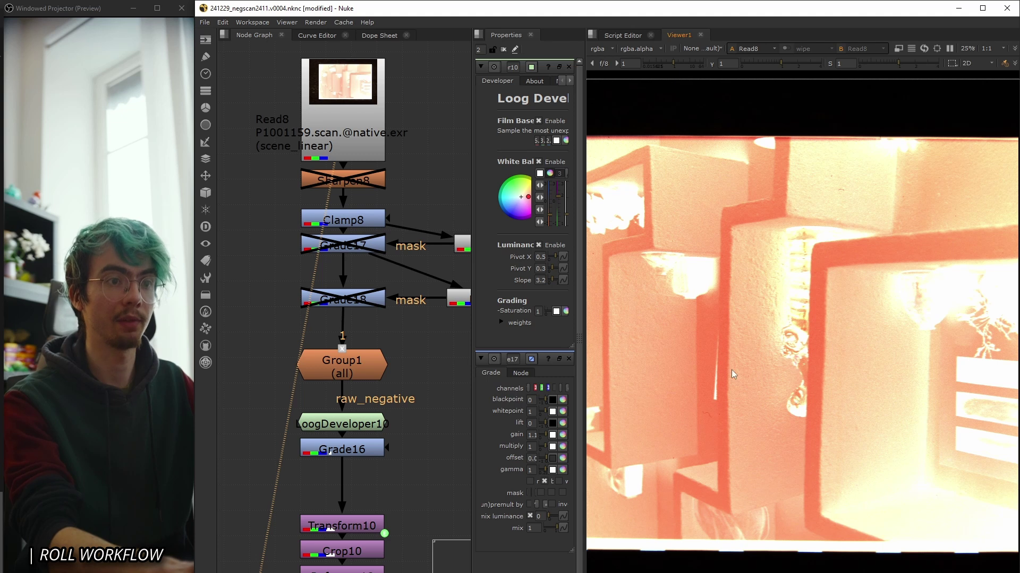
Open the Grade17 settings, widen the properties area to show all its values, and re-enable Grade17.
double_click(368, 250)
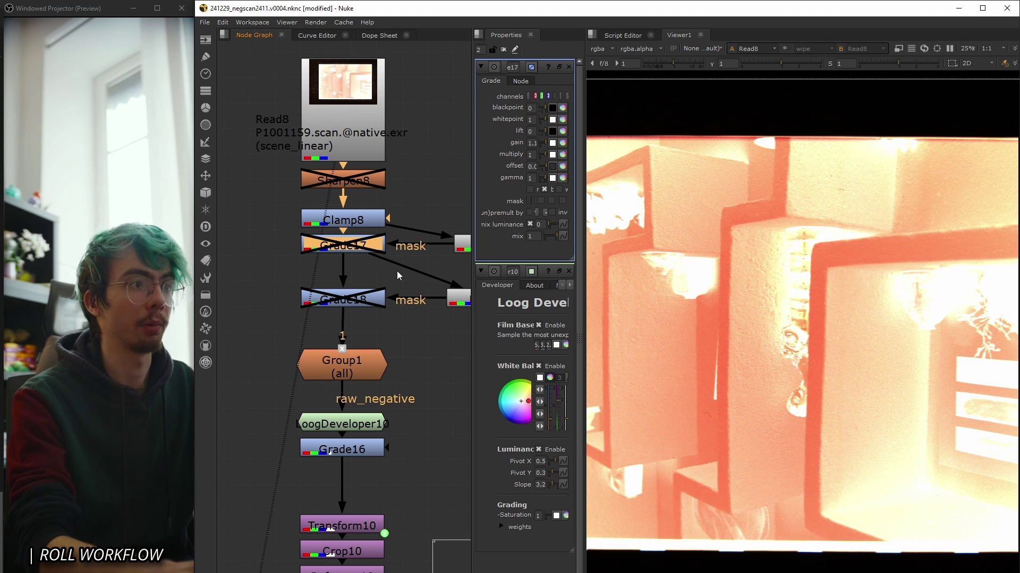
left_click_drag(469, 217, 365, 218)
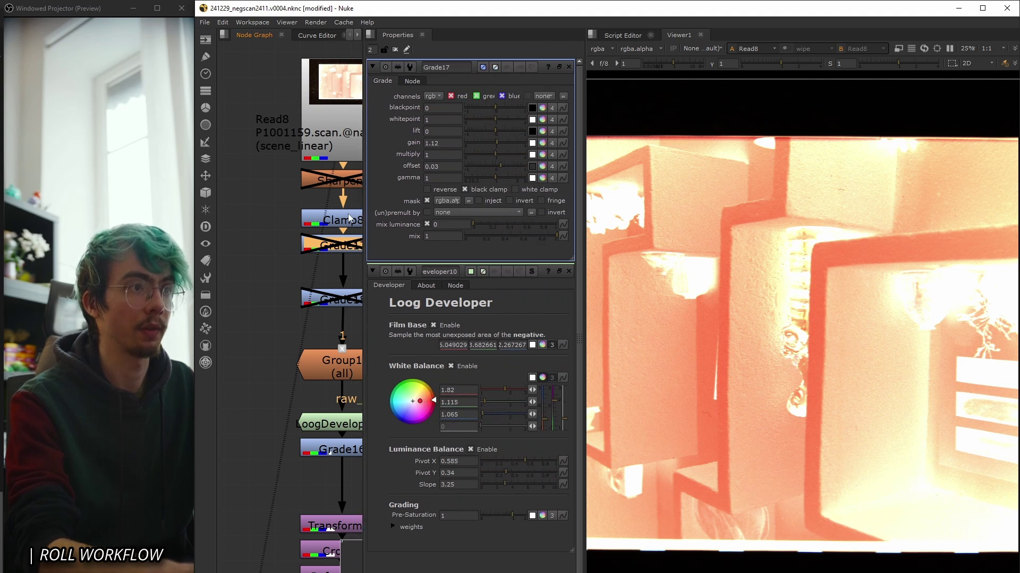
middle_click_drag(346, 284, 258, 282)
scroll(258, 282, "down", 3)
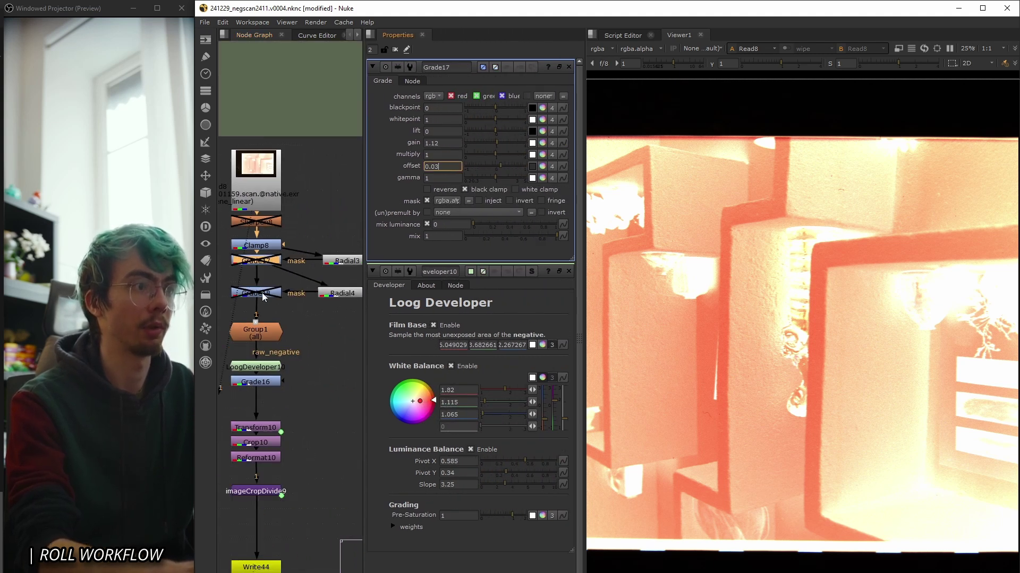
left_click(257, 263)
key("d")
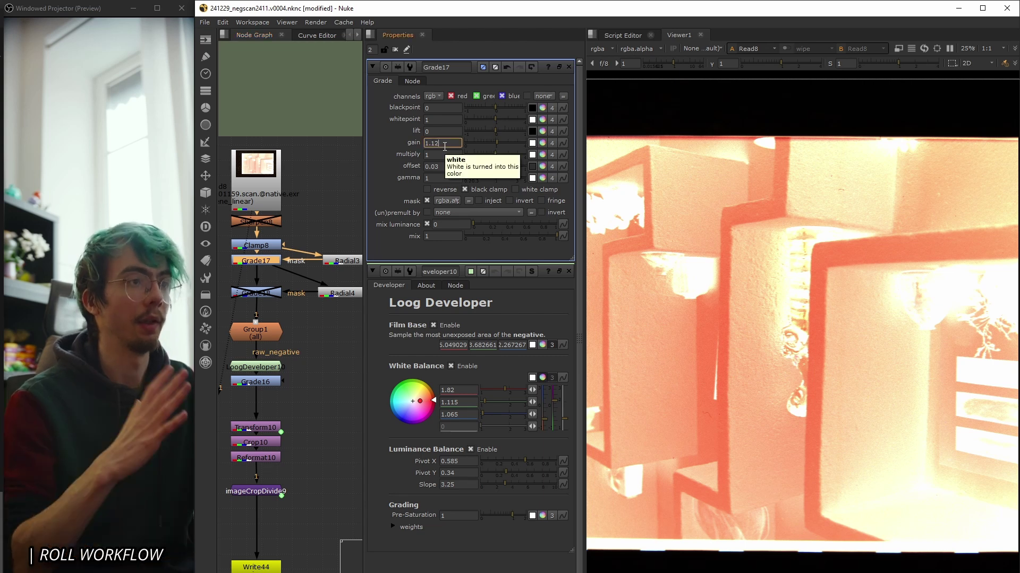
scroll(308, 273, "down", 1)
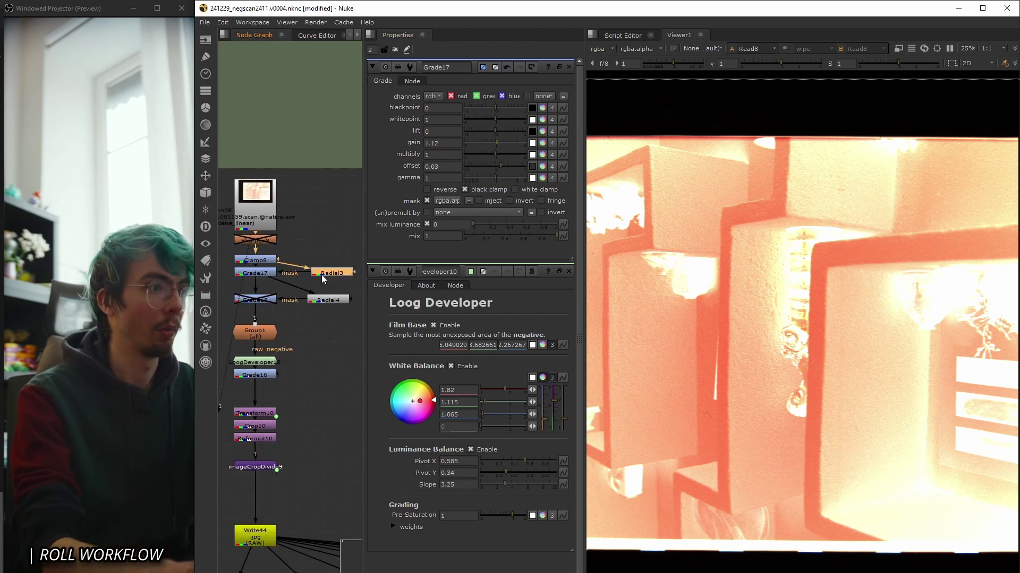
Show the Radial3 mask over the scan in the viewer and check its alpha channel.
left_click(322, 275)
key("1")
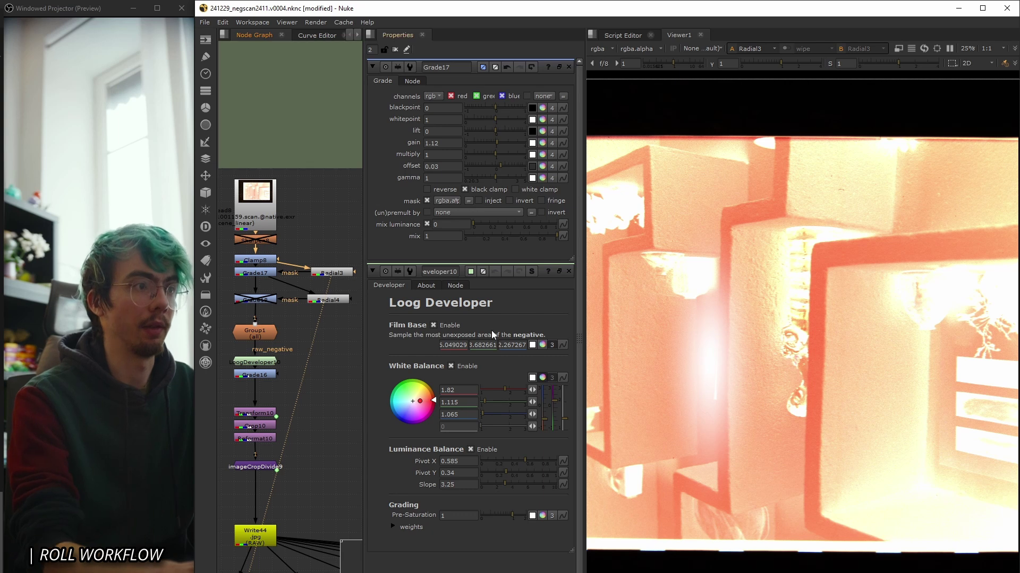
key("a")
scroll(719, 346, "down", 5)
key("a")
scroll(719, 343, "up", 5)
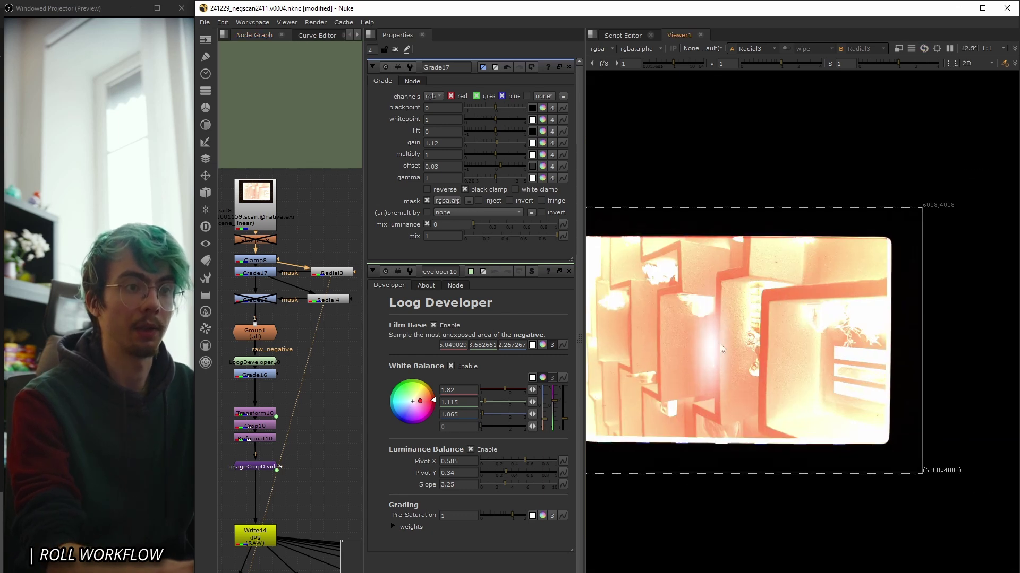
Open Radial4 and show its mask in the viewer, with the Grade17 settings brought back up.
double_click(329, 302)
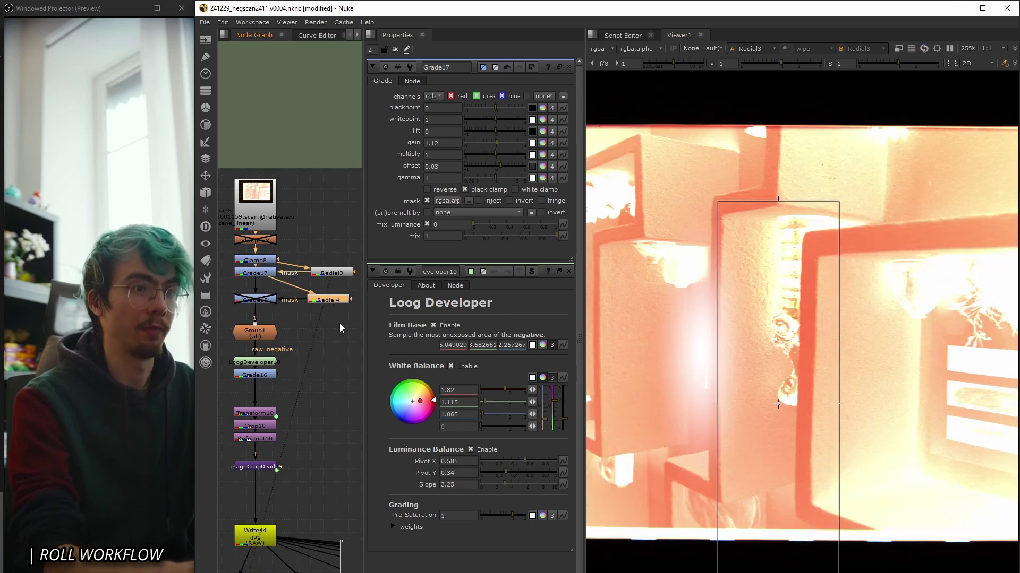
key("1")
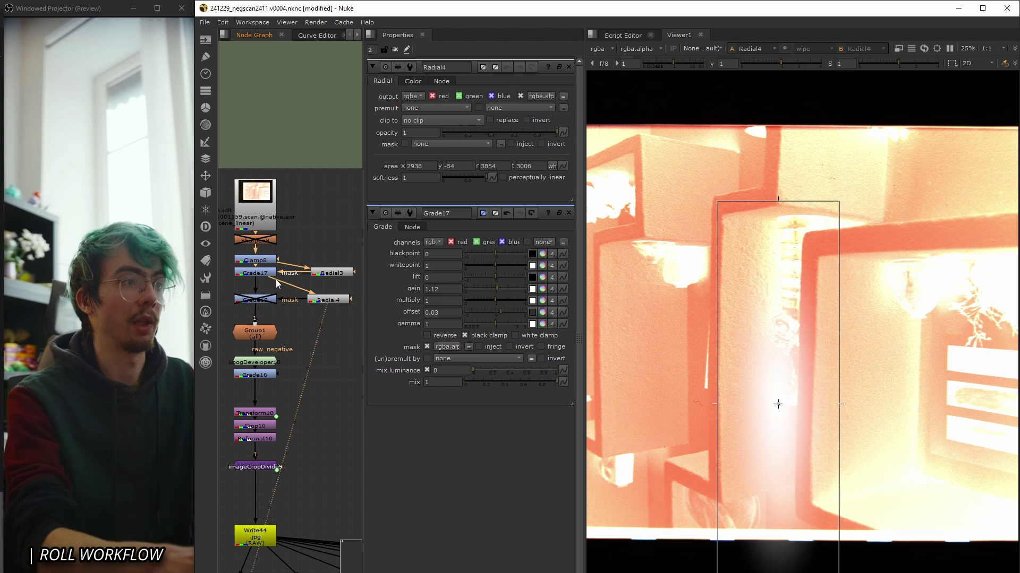
double_click(257, 273)
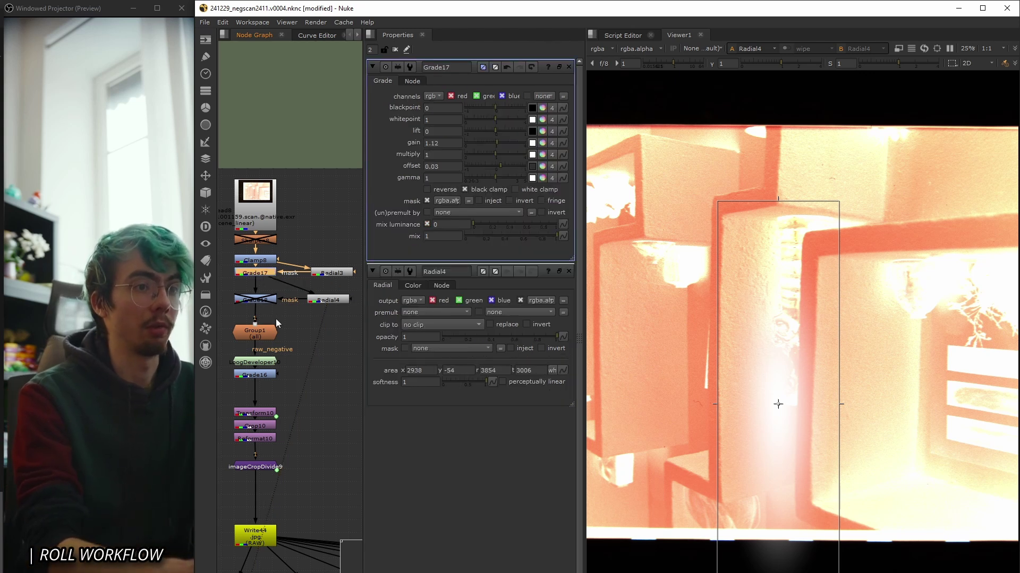
Show the imageCropDivide9 output in the viewer again.
scroll(300, 339, "down", 4)
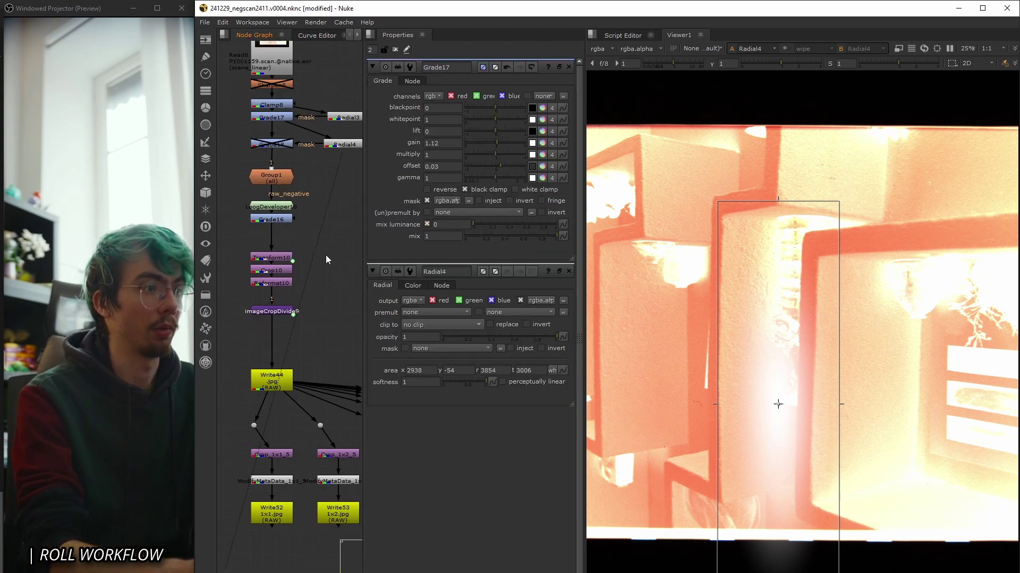
left_click(288, 303)
key("1")
Show the imageCropDivide3 output of the P1001178 scan in the viewer and fit the image to view.
scroll(279, 314, "down", 3)
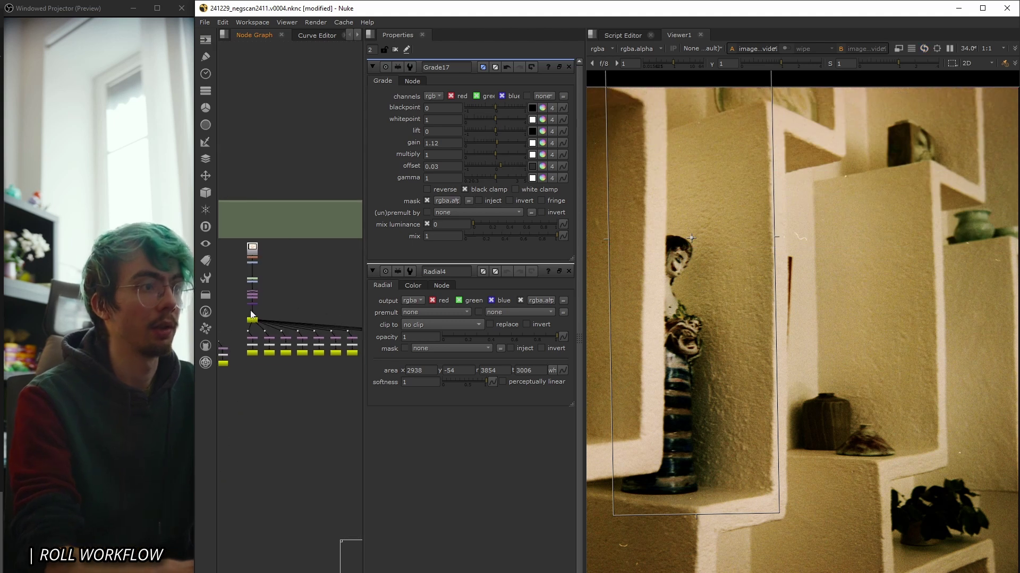
scroll(307, 319, "up", 3)
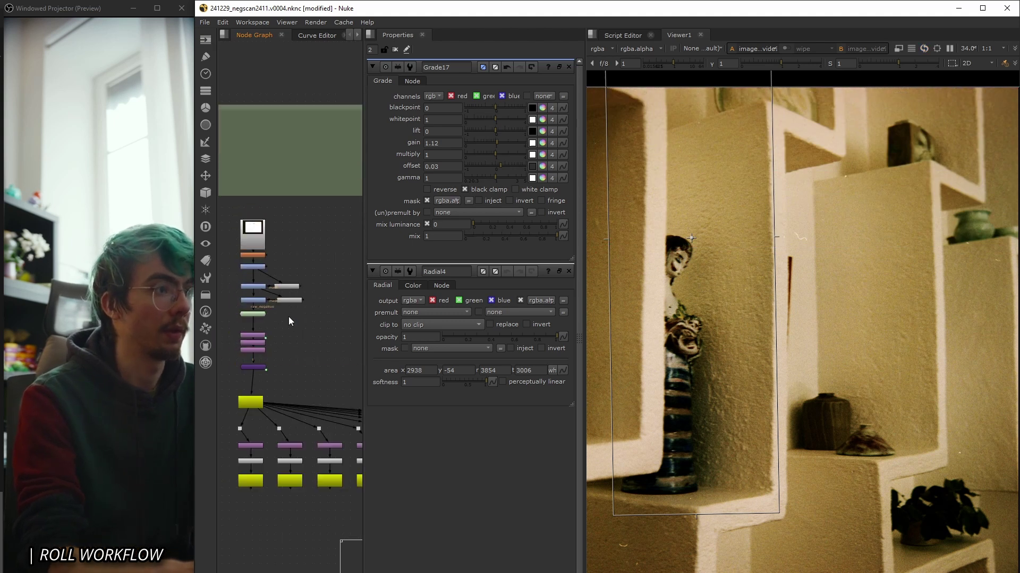
left_click(243, 368)
scroll(241, 374, "up", 3)
key("1")
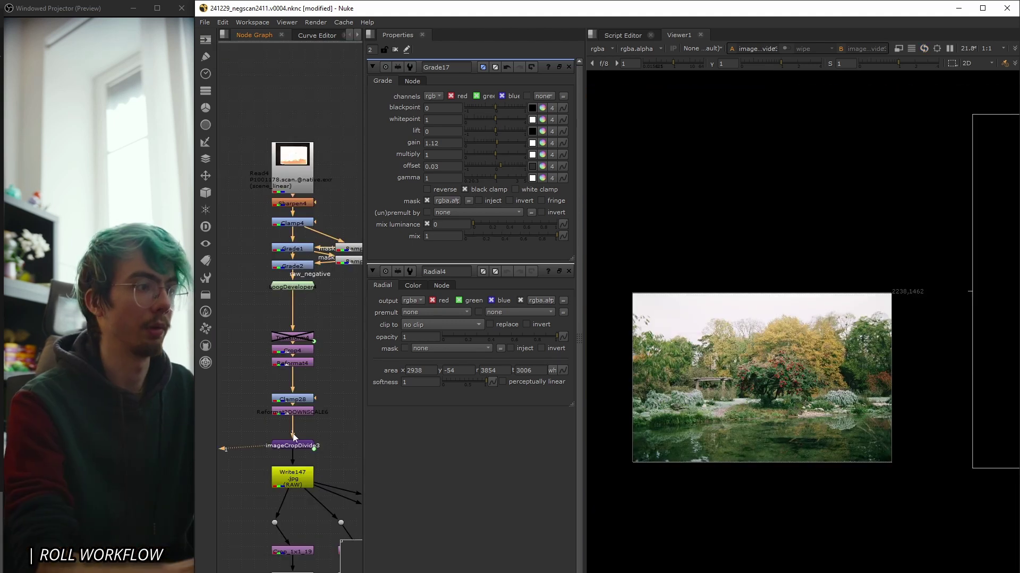
key("f")
middle_click_drag(741, 366, 774, 339)
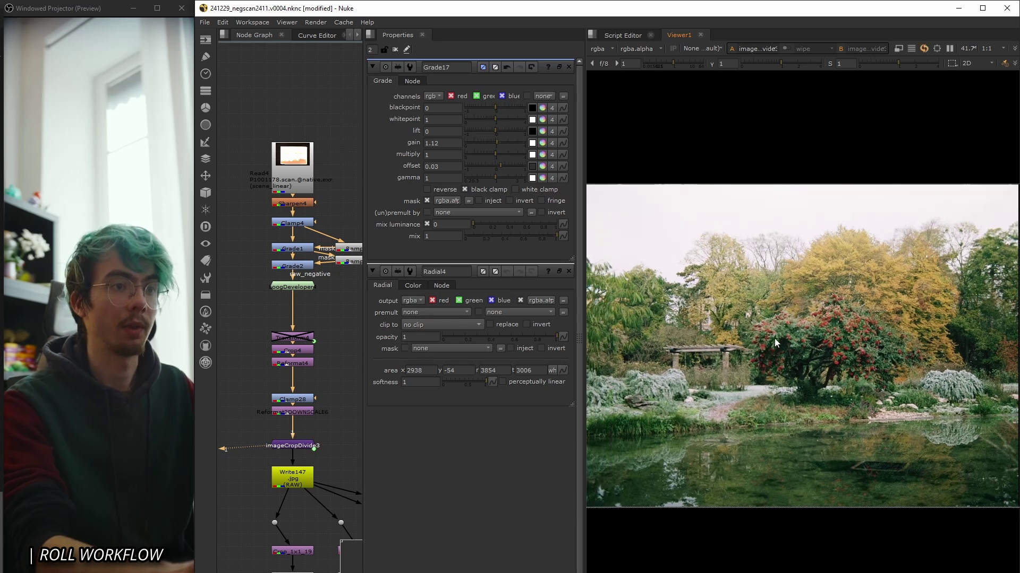
Select Grade1 and Grade2 and toggle them off and on repeatedly to compare the landscape, finishing with both enabled.
left_click_drag(262, 237, 320, 276)
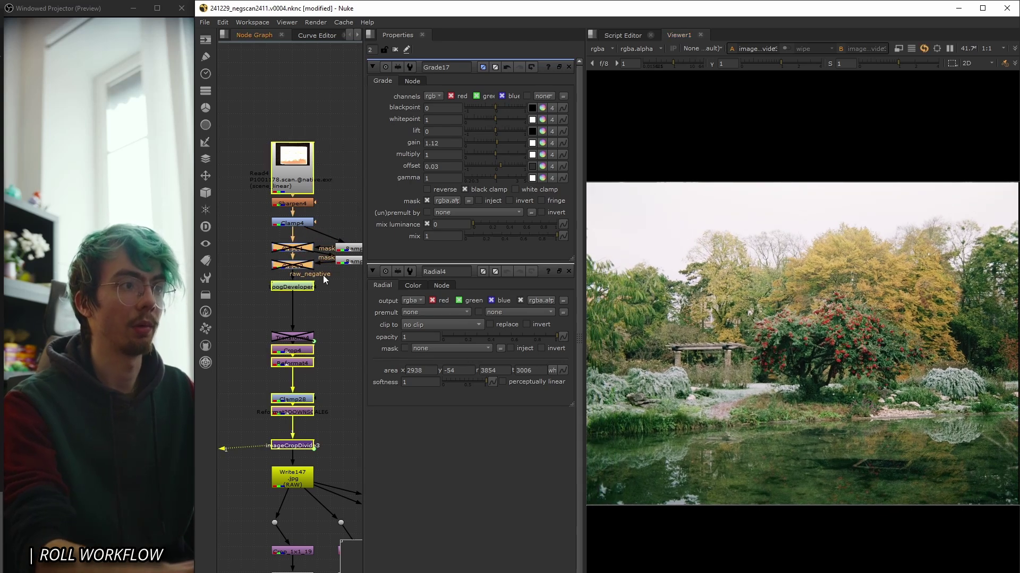
key("d")
key("d")
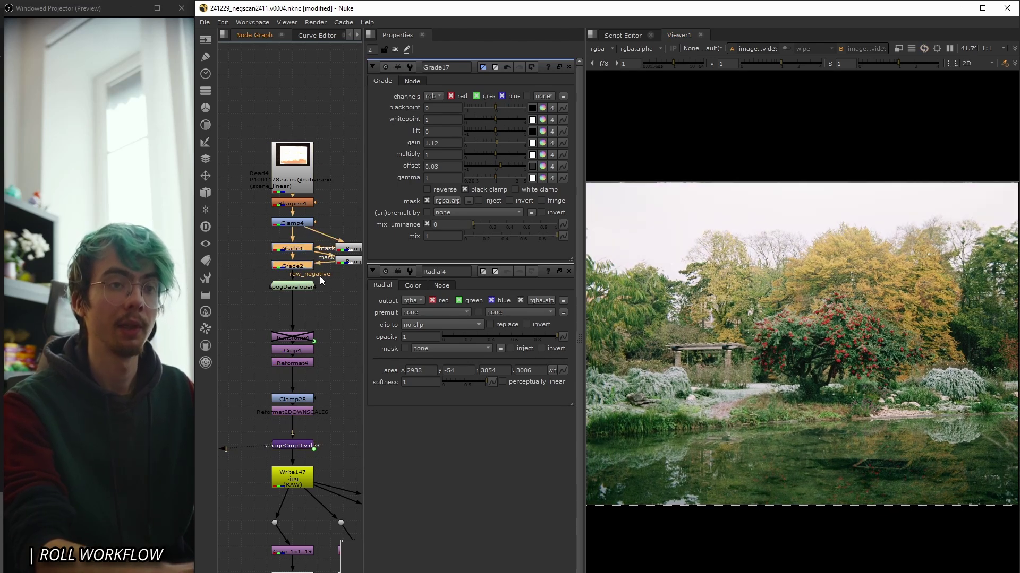
key("d")
key("d")
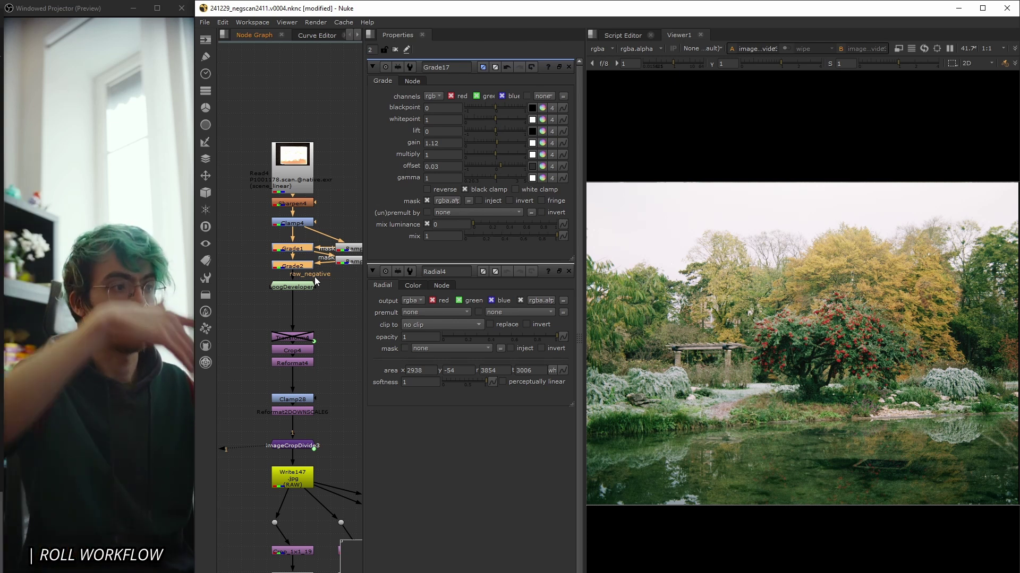
key("d")
key("d")
Show the Ramp1 and Ramp2 masks in turn in the viewer, examining the gradients in their alpha channels.
middle_click_drag(335, 262, 299, 278)
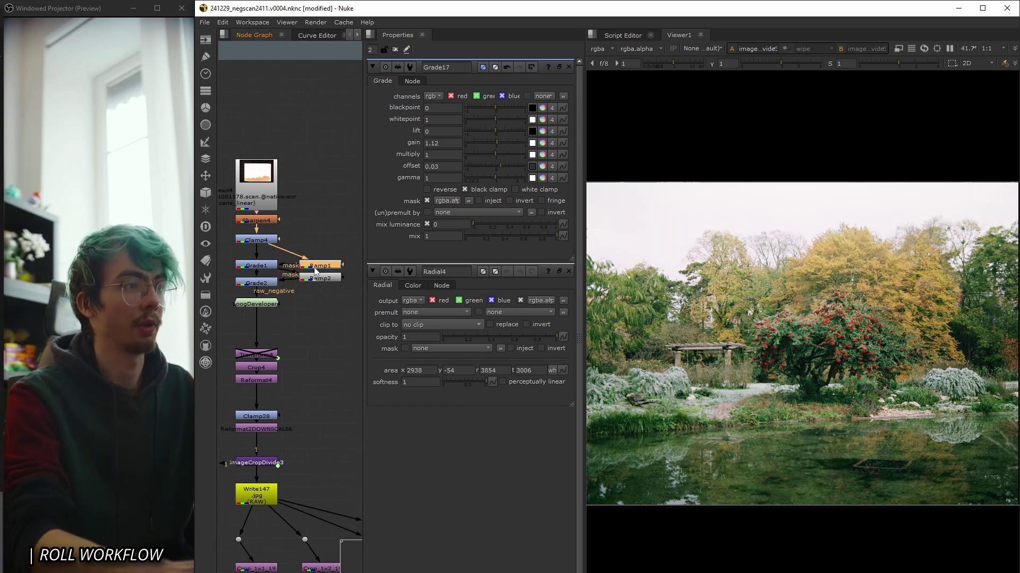
key("1")
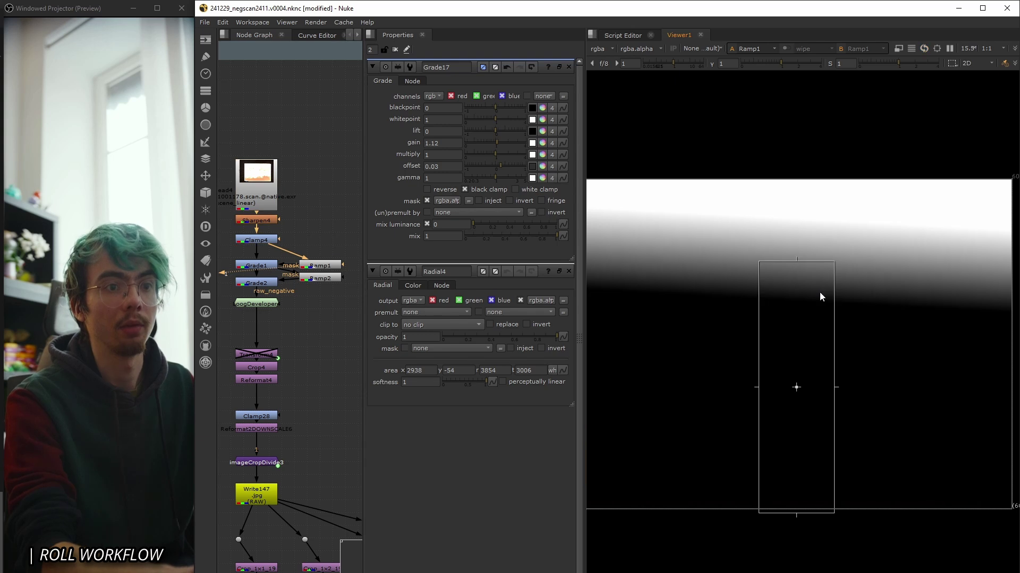
key("2")
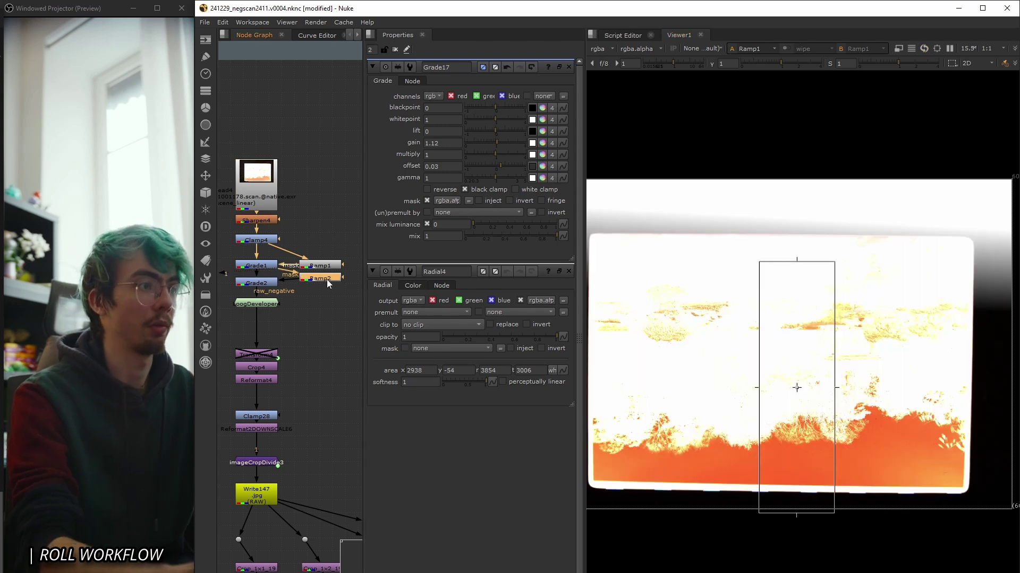
middle_click_drag(981, 398, 995, 359)
key("a")
middle_click_drag(926, 456, 817, 456)
middle_click_drag(692, 443, 816, 461)
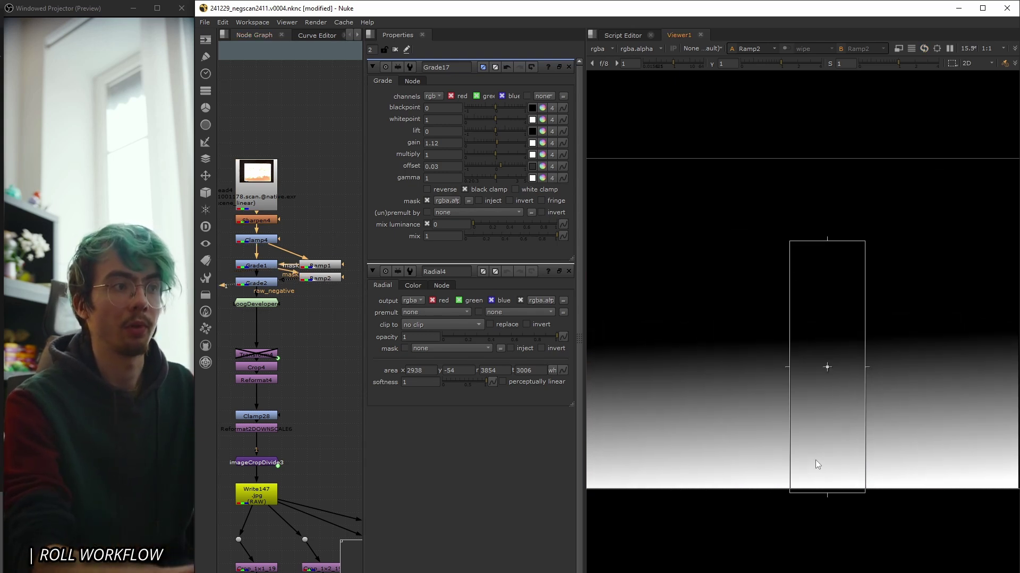
Open the Grade2 settings, then show the imageCropDivide3 output of the P1001178 scan in the viewer.
double_click(263, 284)
left_click(298, 370)
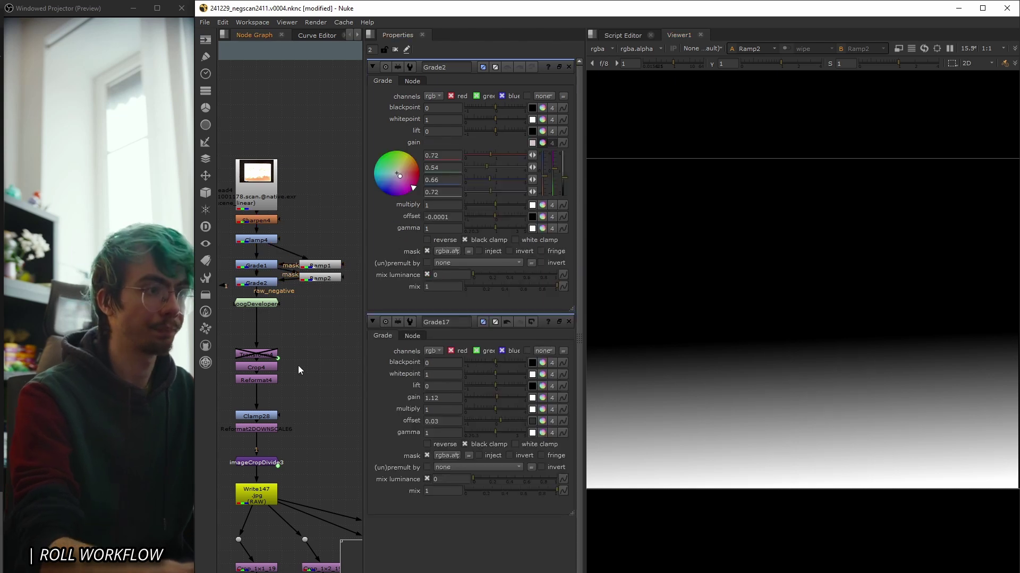
scroll(304, 310, "down", 2)
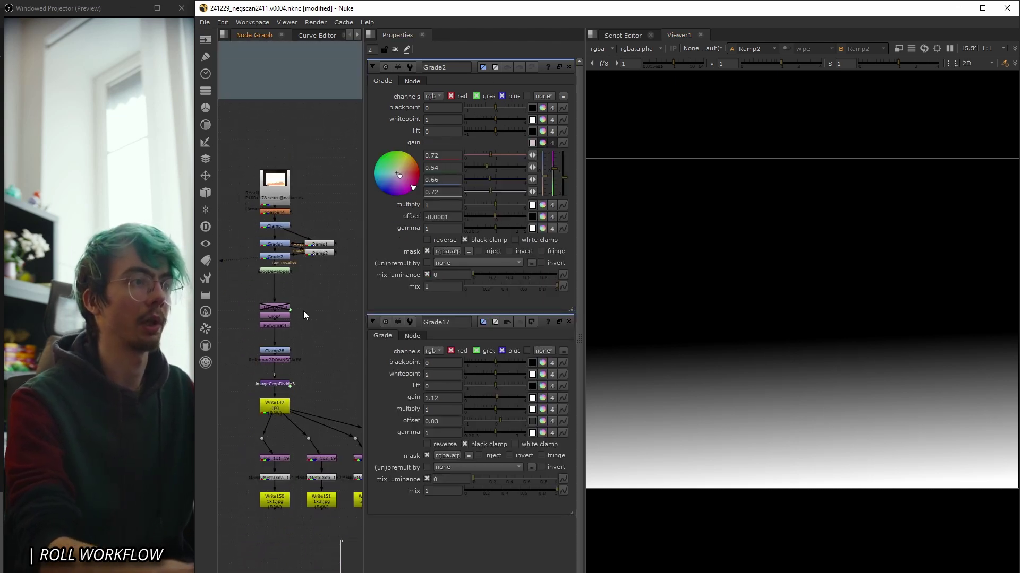
left_click(275, 384)
key("1")
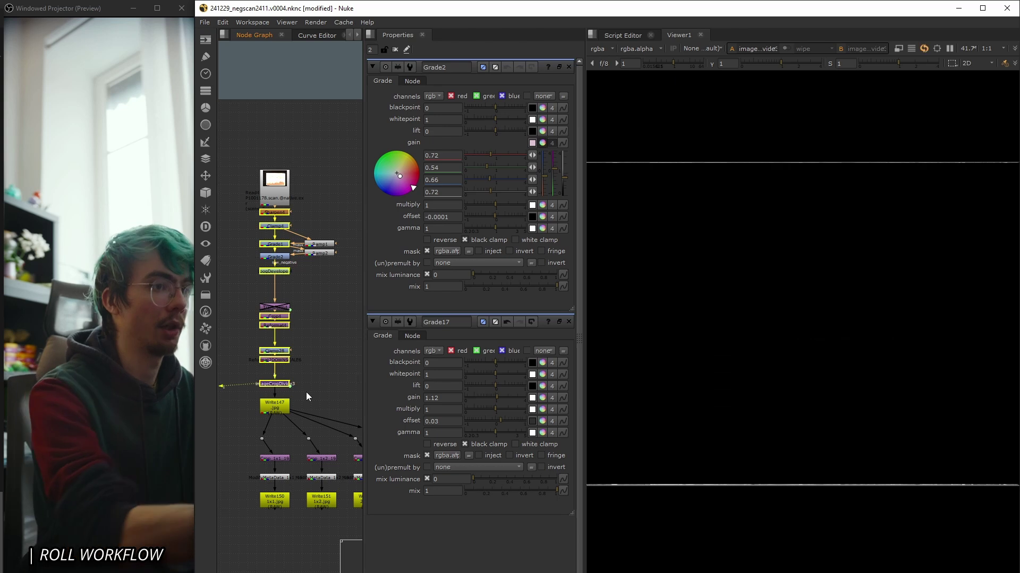
scroll(808, 349, "up", 1)
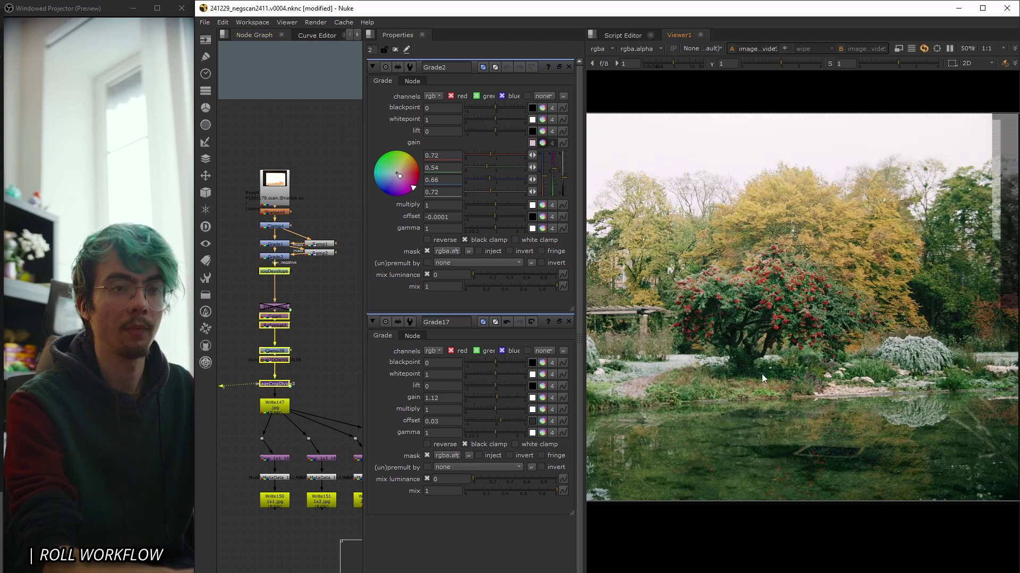
Select Grade1 and Grade2, review the whole developed landscape, and open the LoogDeveloper4 settings.
left_click(272, 249)
left_click_drag(293, 265, 294, 266)
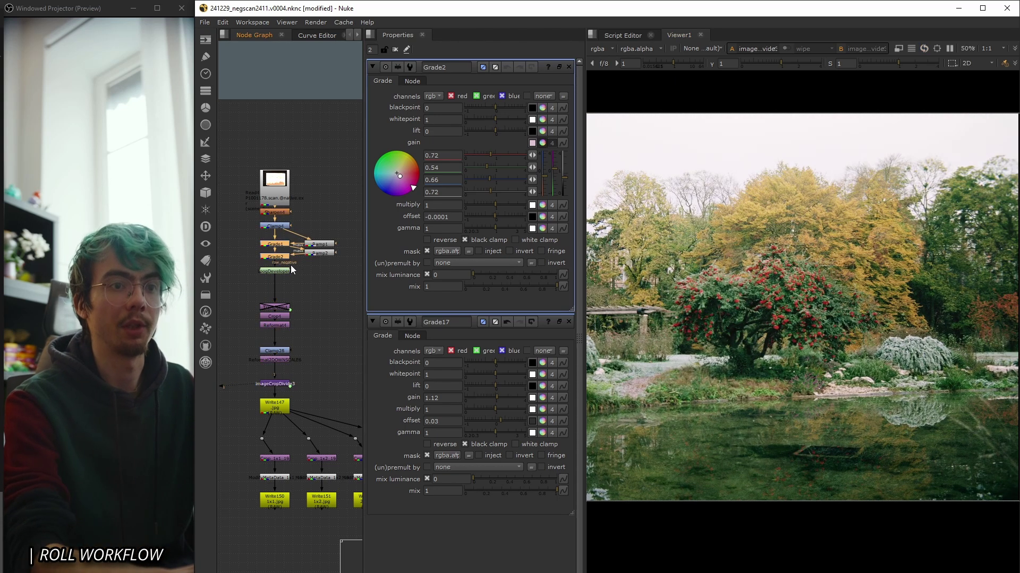
scroll(776, 364, "down", 3)
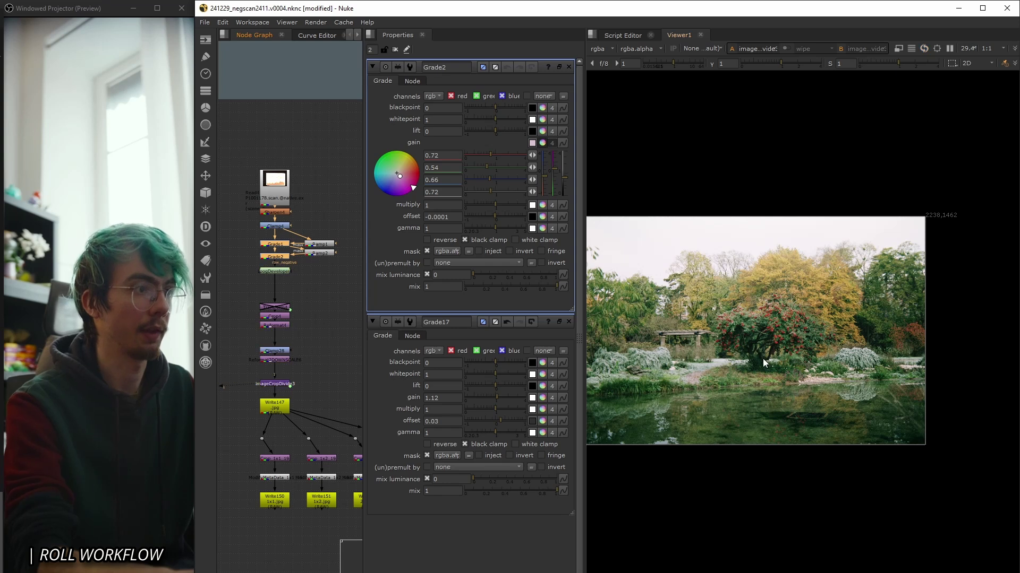
scroll(282, 273, "up", 3)
double_click(273, 272)
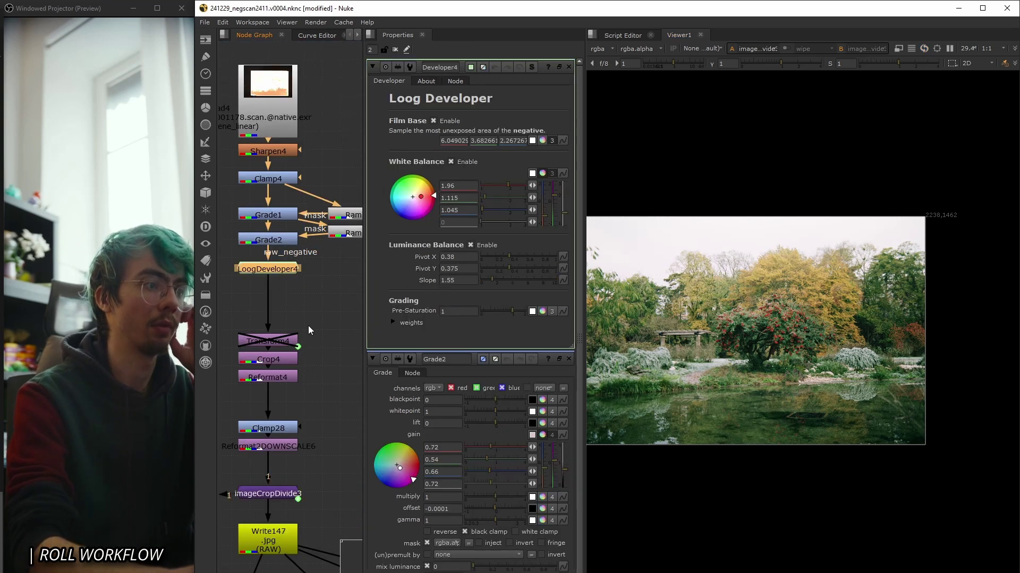
Examine the neighbouring scans' node chains in the node graph and return to the P1001178 chain.
scroll(273, 349, "down", 5)
middle_click_drag(273, 350, 348, 363)
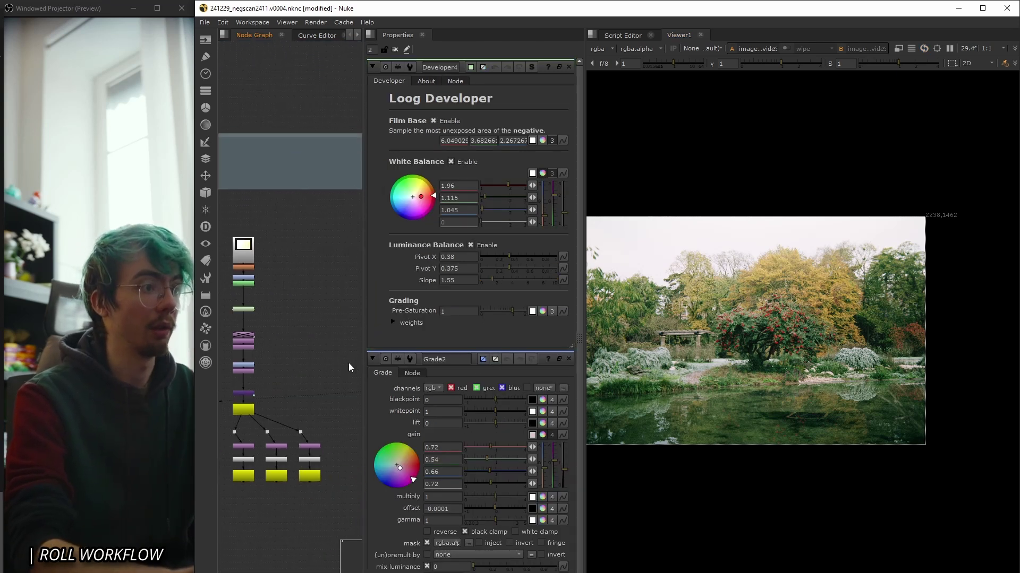
scroll(251, 367, "up", 4)
scroll(250, 368, "down", 8)
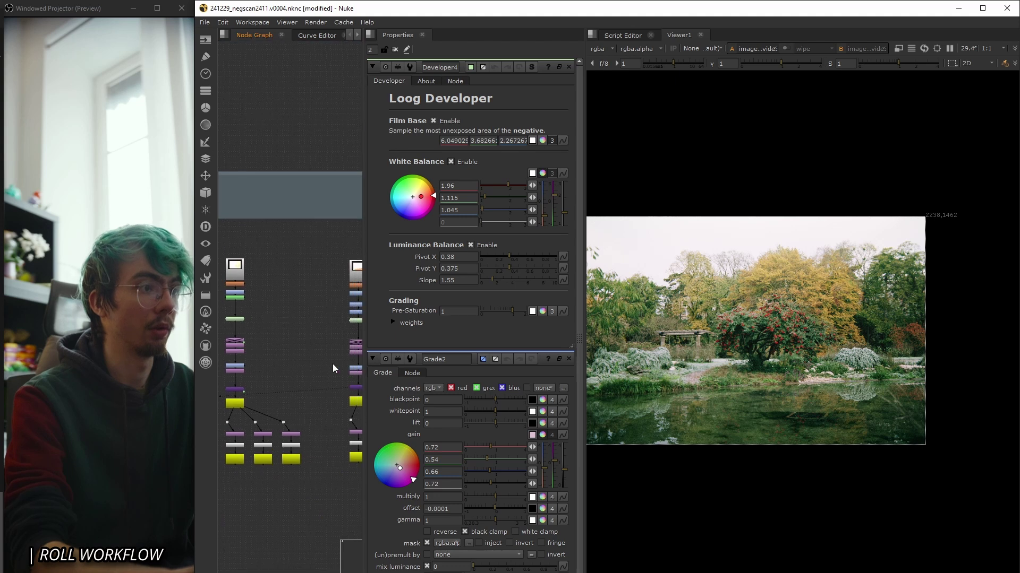
scroll(333, 330, "up", 5)
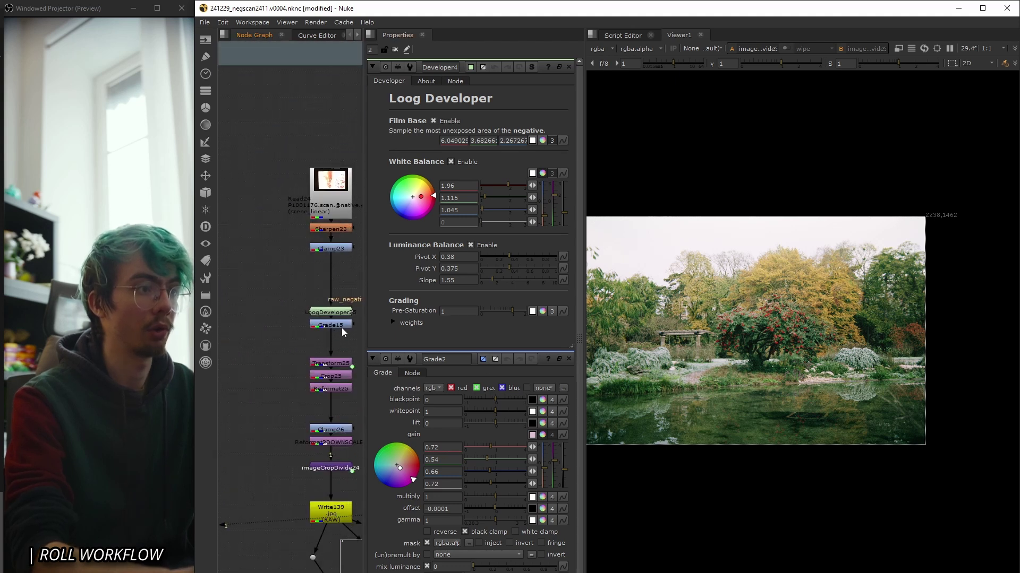
scroll(318, 362, "down", 7)
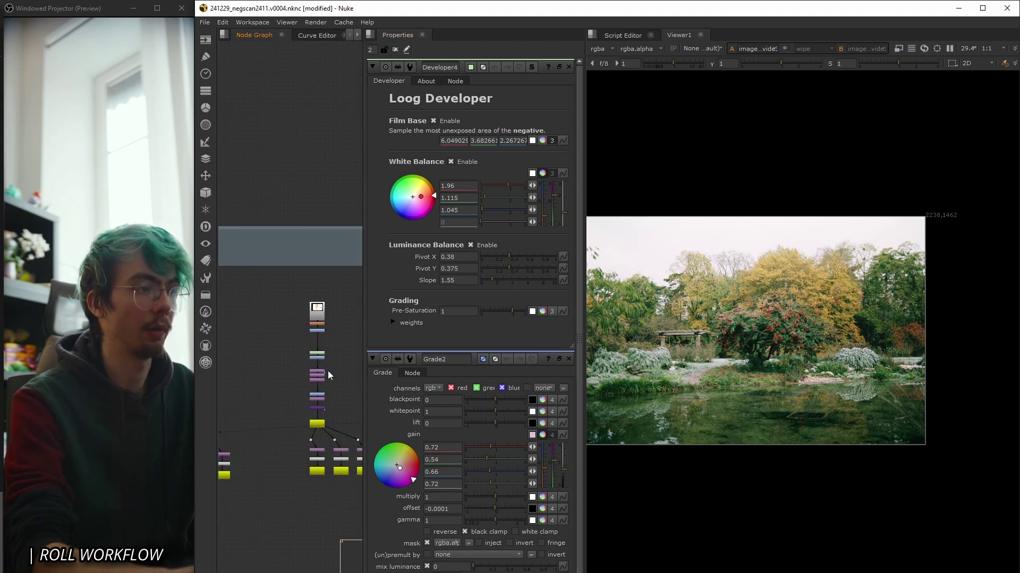
scroll(350, 345, "up", 2)
middle_click_drag(355, 341, 308, 366)
scroll(236, 340, "up", 4)
scroll(309, 368, "up", 1)
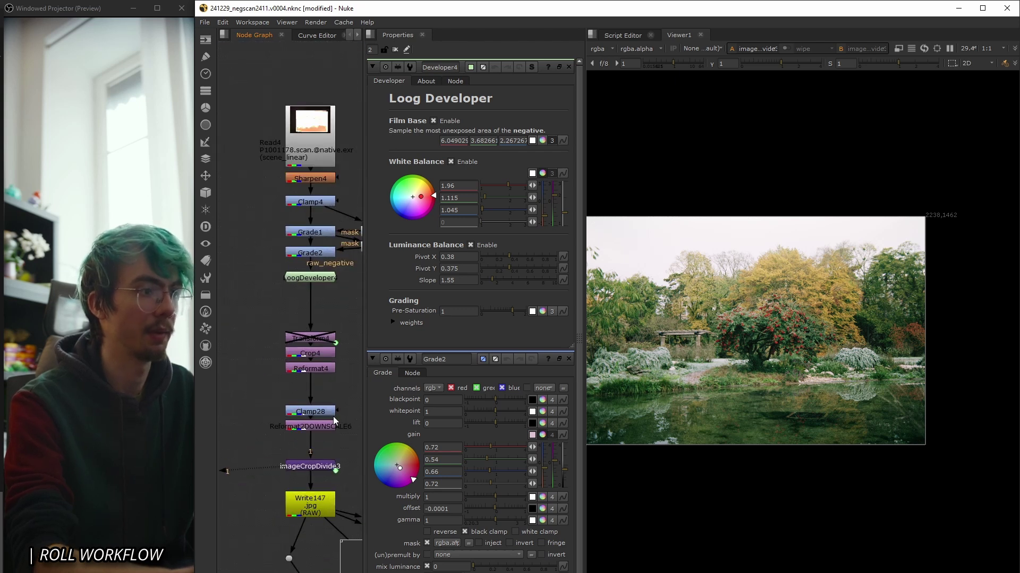
scroll(333, 416, "up", 2)
Show the Reformat2DOWNSCALE6 output with its settings open, and toggle the node off and on to compare the image resolution.
double_click(319, 427)
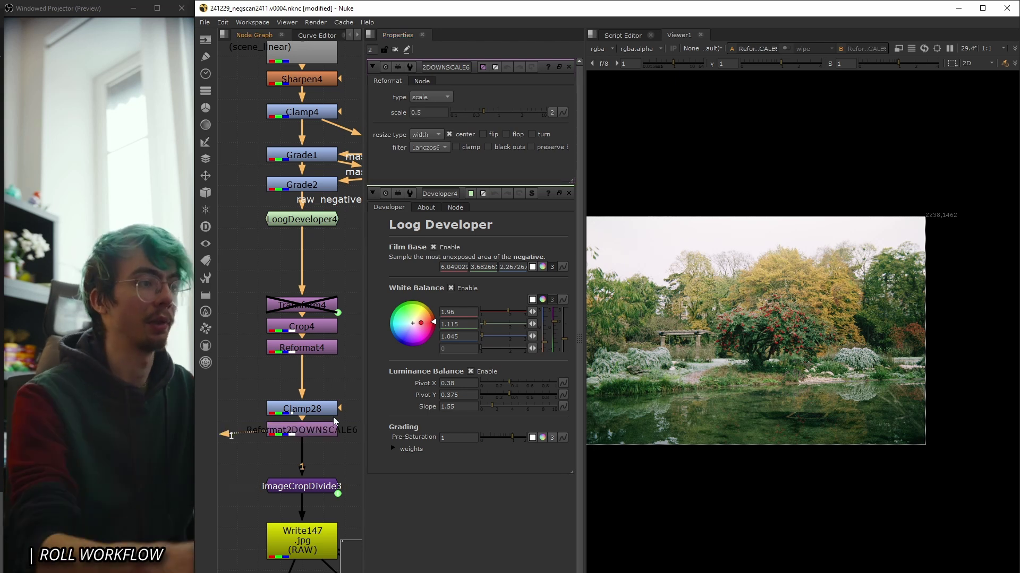
key("1")
scroll(844, 353, "up", 3)
middle_click_drag(876, 288, 746, 296)
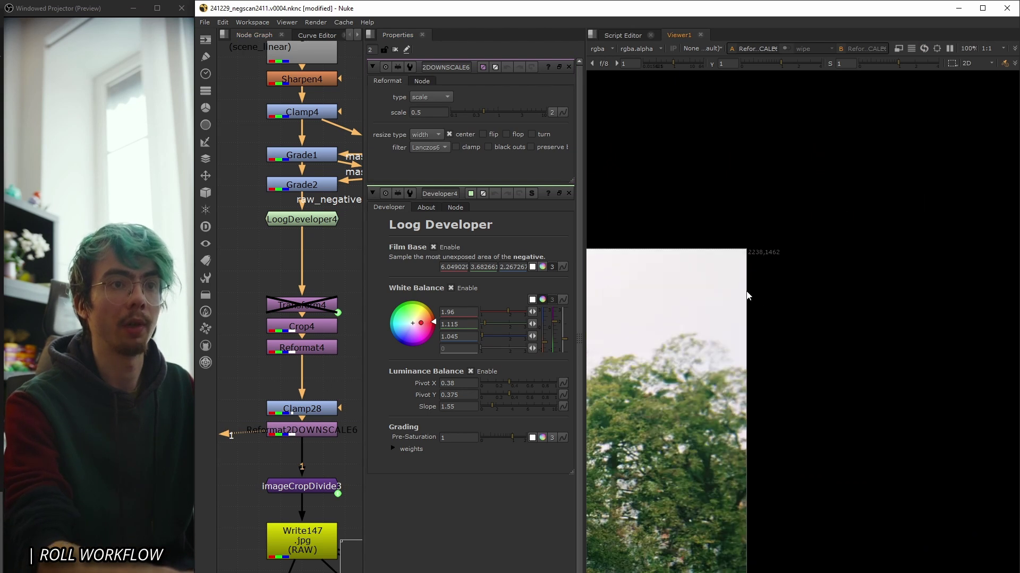
scroll(791, 240, "up", 5)
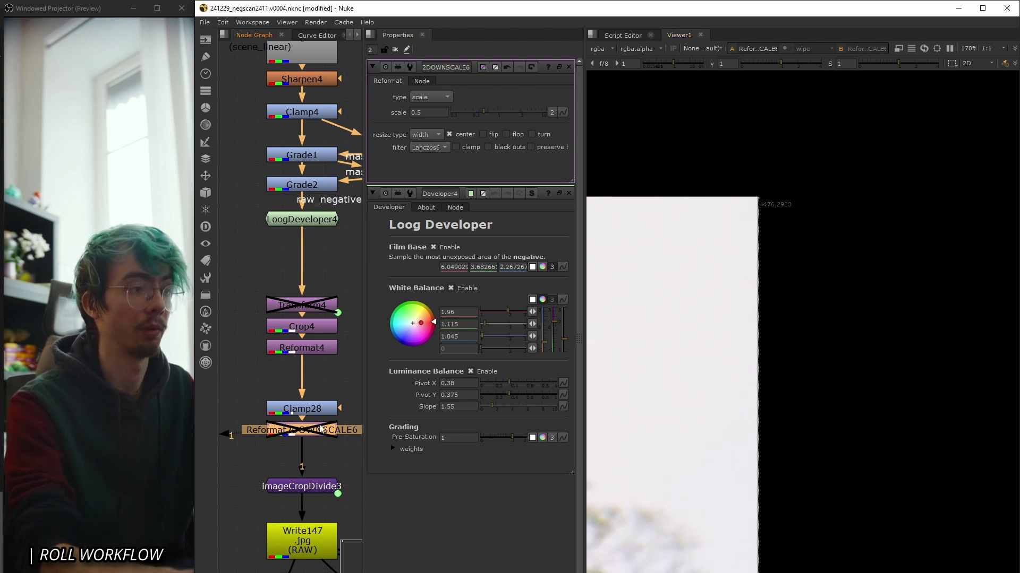
key("d")
scroll(684, 369, "down", 6)
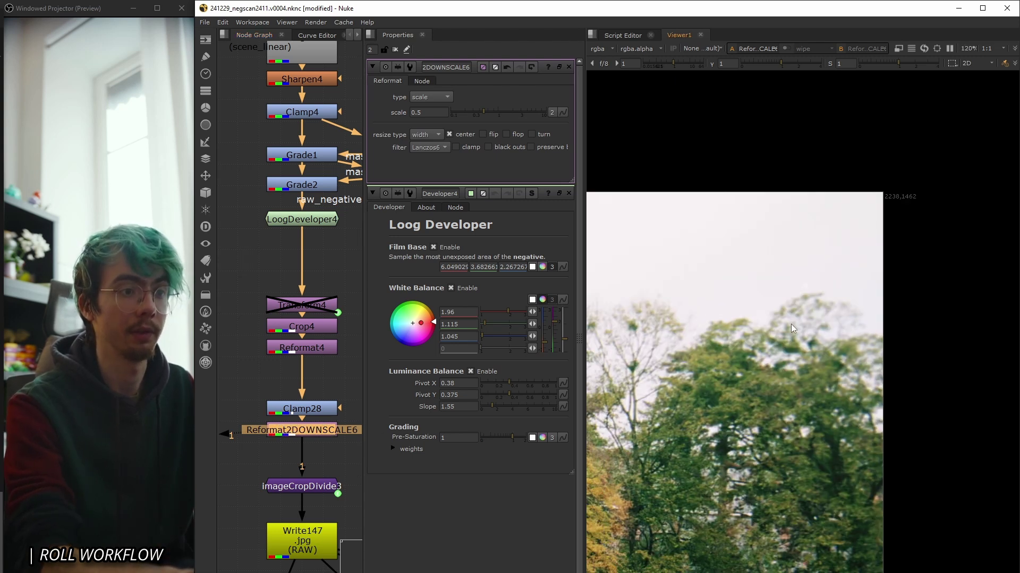
scroll(704, 406, "down", 1)
middle_click_drag(704, 406, 776, 359)
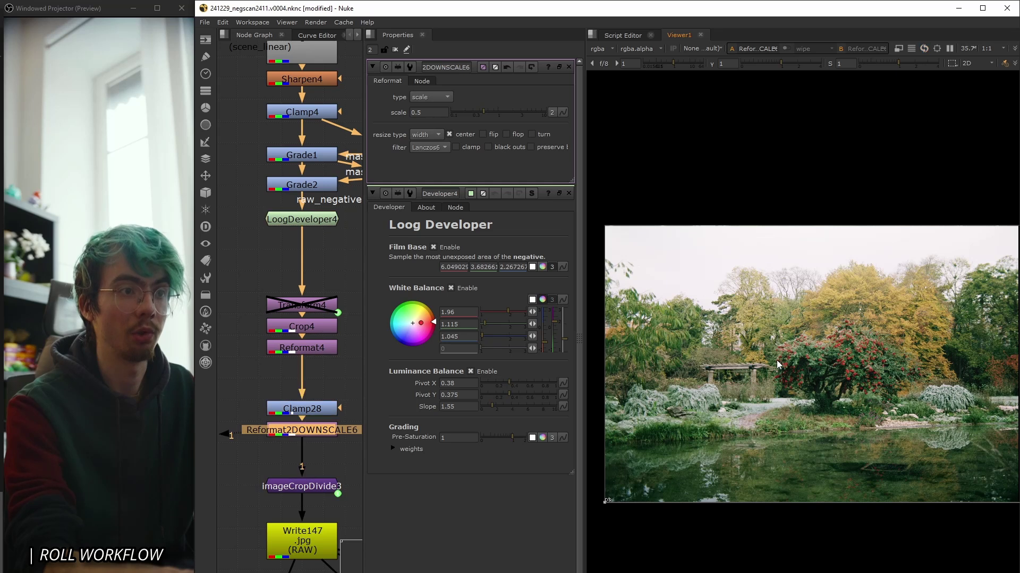
Open the imageCropDivide1 settings and examine the group of crop and write nodes beneath it.
scroll(322, 477, "down", 6)
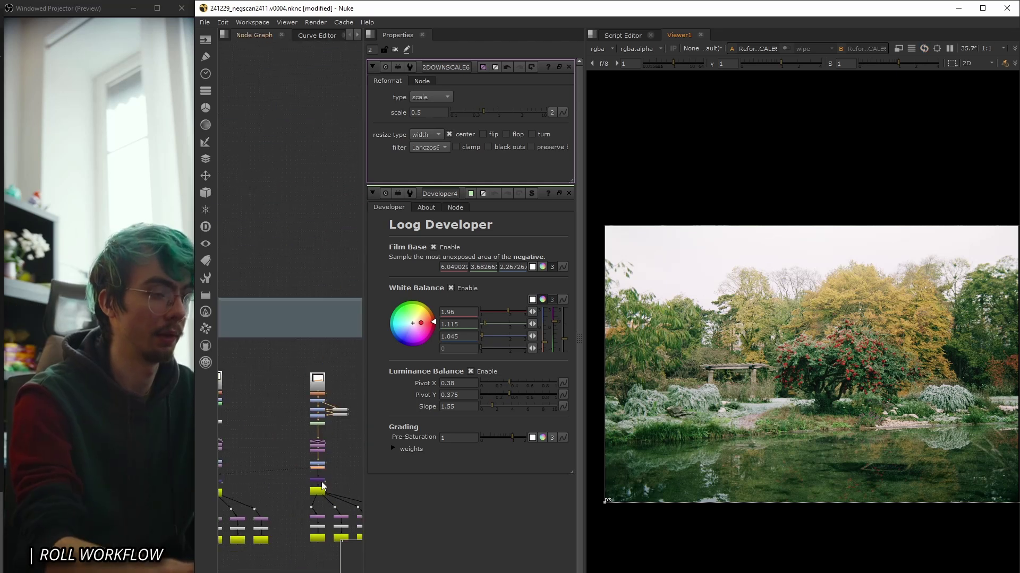
double_click(275, 239)
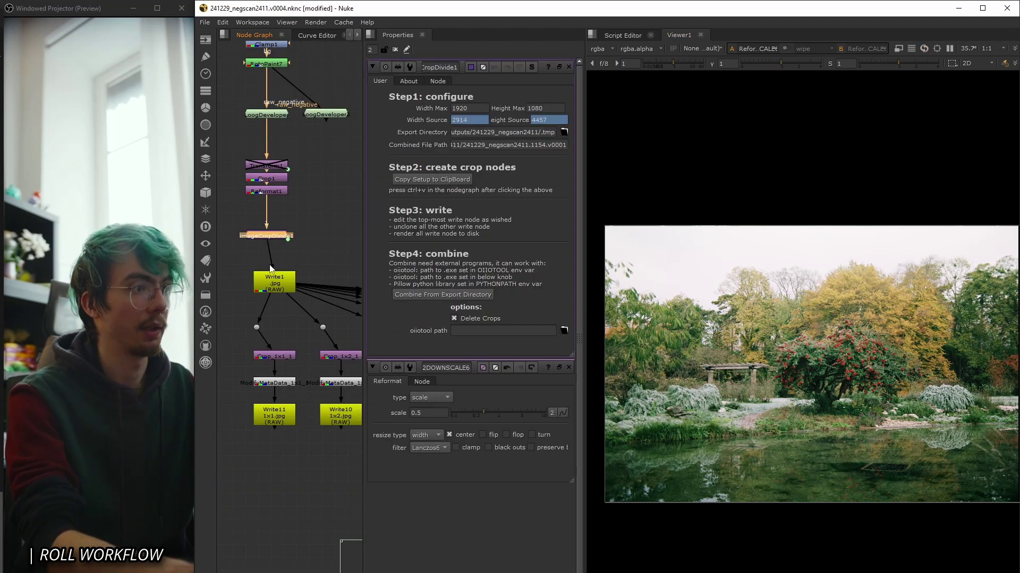
scroll(275, 239, "down", 6)
left_click_drag(340, 368, 246, 419)
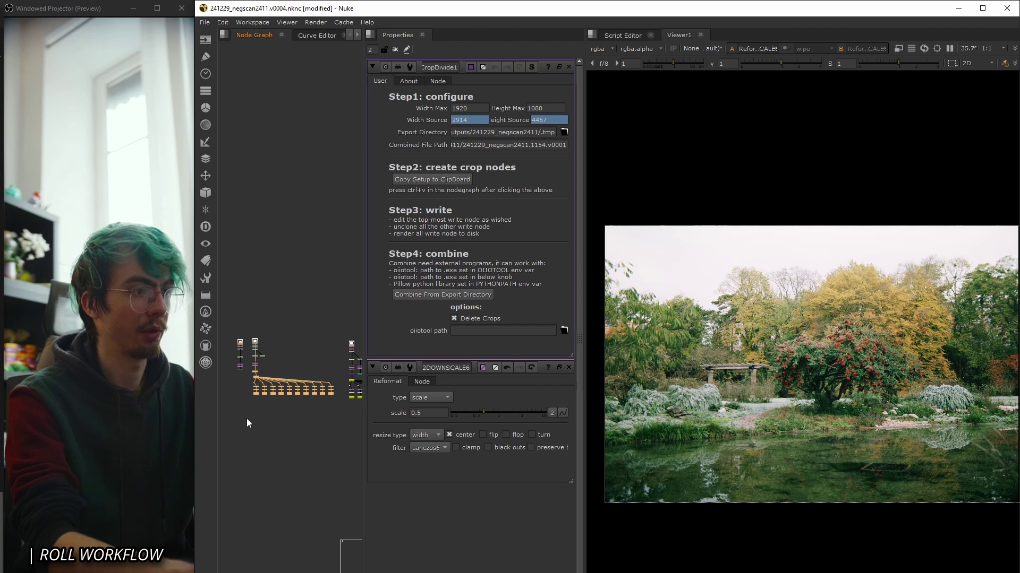
scroll(247, 418, "up", 8)
scroll(240, 393, "up", 2)
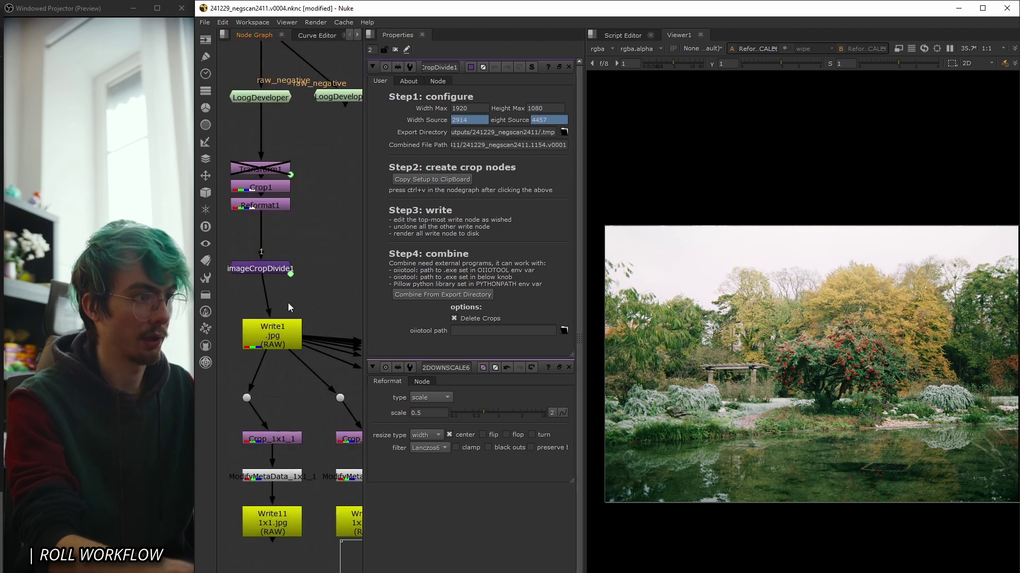
left_click(268, 269)
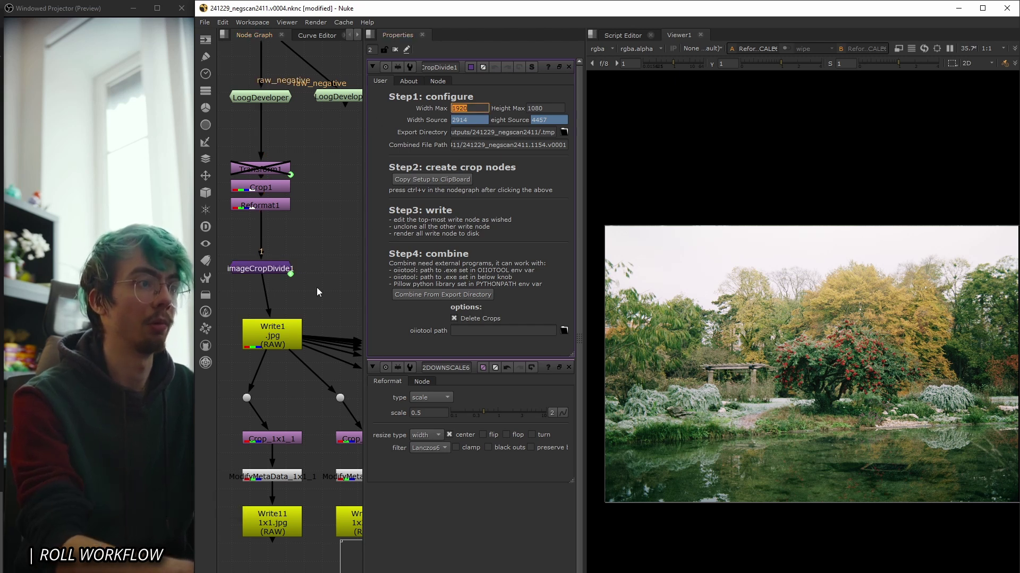
Duplicate imageCropDivide1 on the Reformat1 output, place the copy in the empty area below the chains, and open its settings.
scroll(265, 271, "right", 5)
scroll(264, 288, "left", 3)
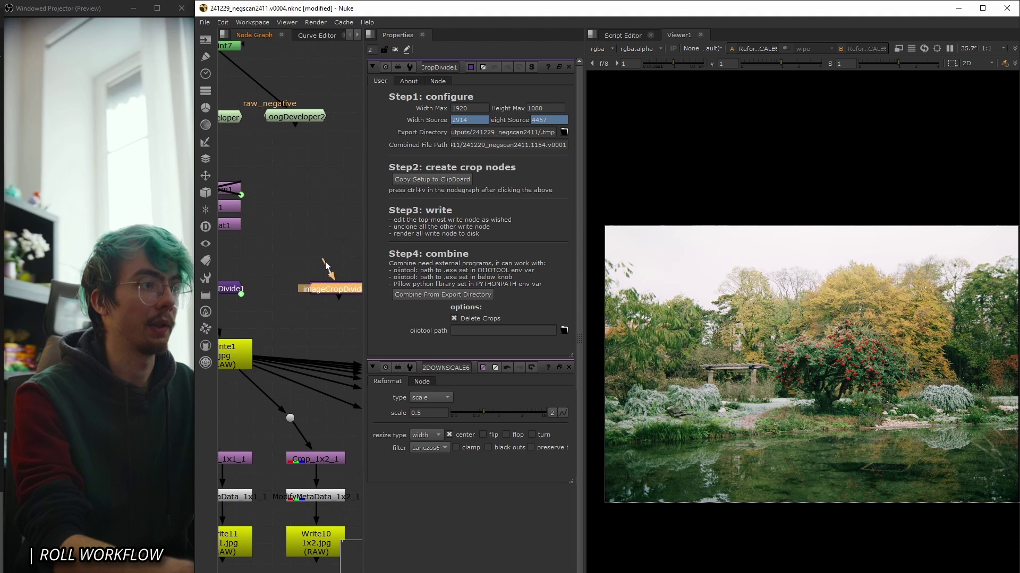
scroll(257, 283, "down", 5)
middle_click_drag(256, 283, 352, 284)
left_click_drag(351, 279, 259, 384)
double_click(258, 383)
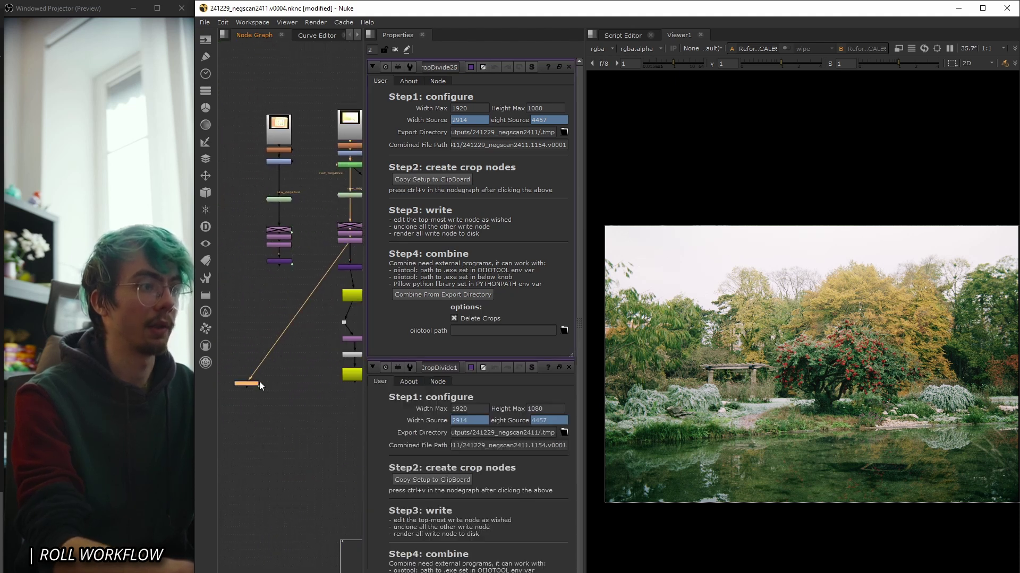
Copy the crop setup from imageCropDivide25 and paste the generated crop and write nodes beneath it.
left_click(427, 178)
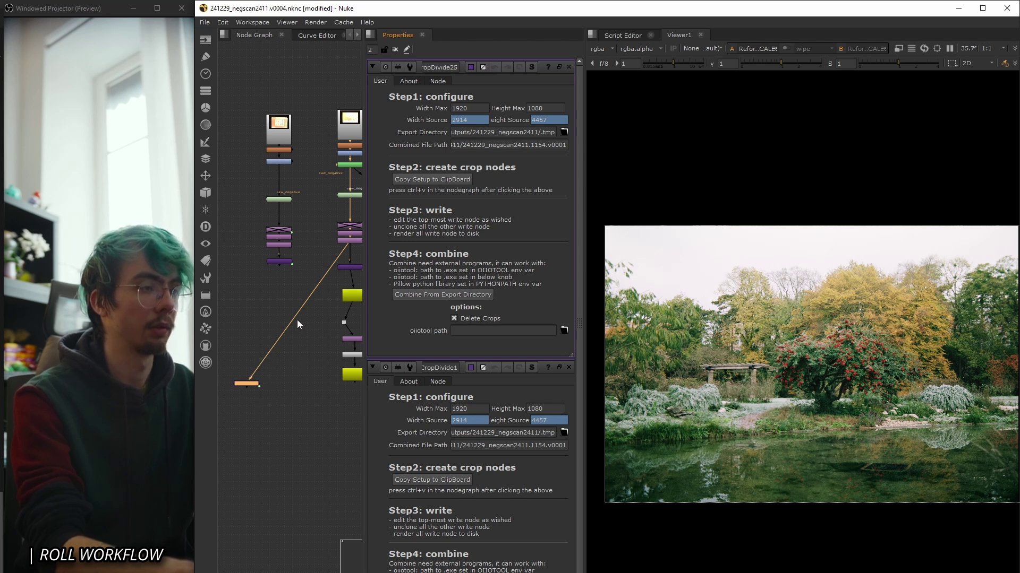
middle_click_drag(277, 416, 298, 319)
key("ctrl+v")
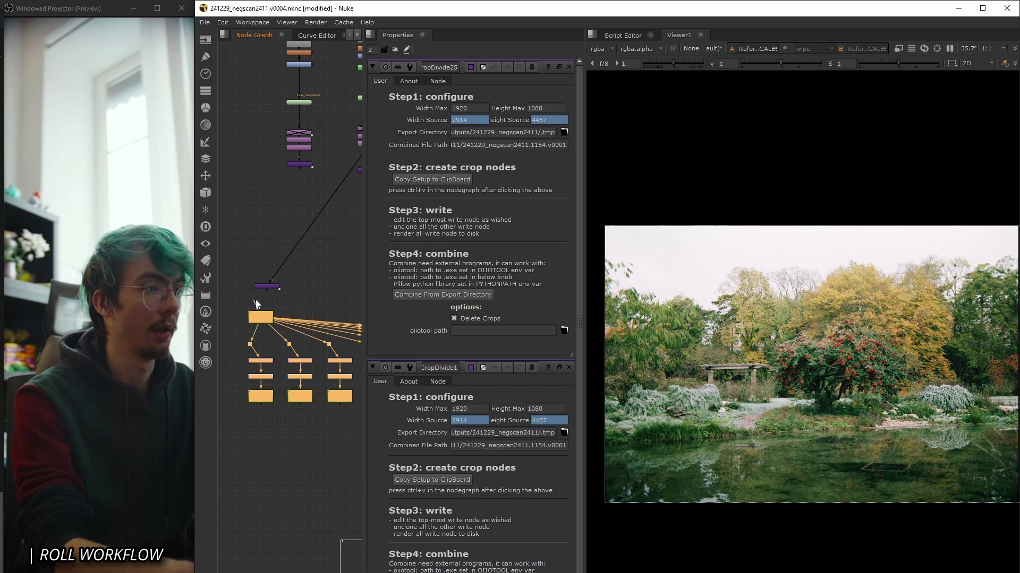
scroll(272, 304, "down", 8)
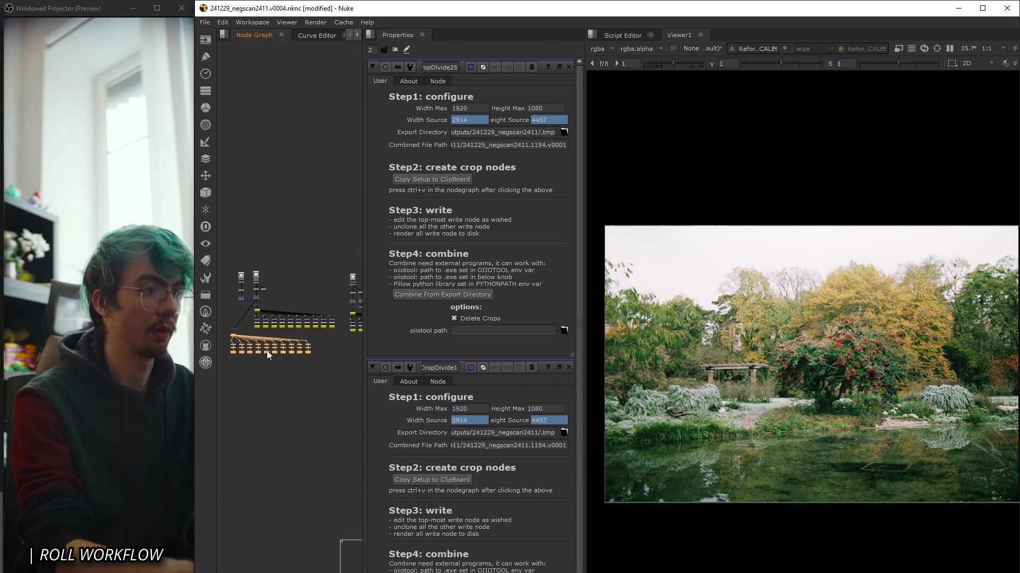
scroll(282, 345, "up", 8)
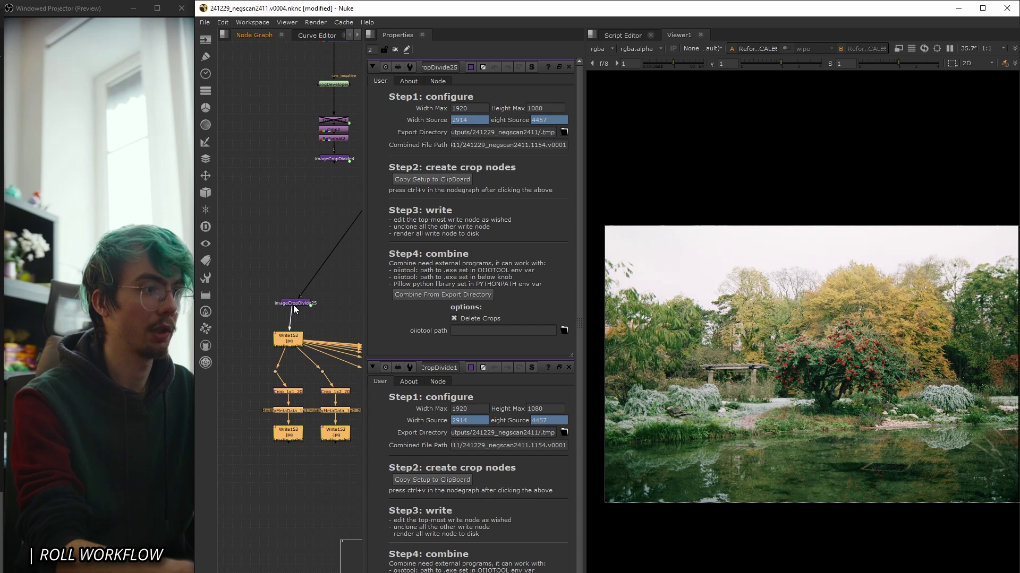
Show the new crop nodes' outputs in turn from Crop_1x1 to Crop_1x5, and check the maximum width and height of imageCropDivide25.
left_click(286, 392)
key("1")
middle_click_drag(316, 397, 253, 387)
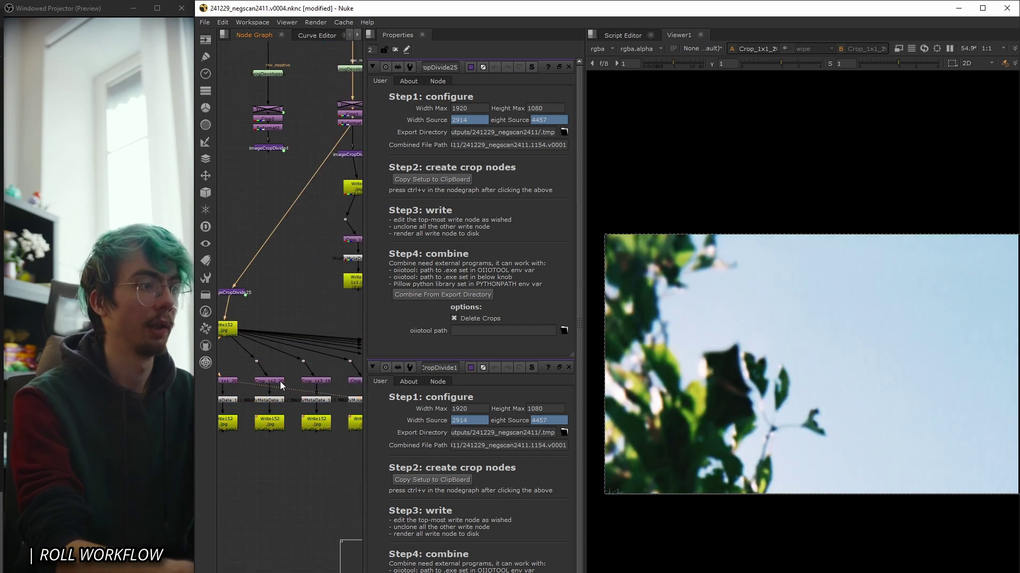
left_click(273, 381)
key("1")
left_click(319, 381)
key("1")
middle_click_drag(323, 382, 294, 378)
left_click(279, 375)
key("1")
left_click(320, 373)
key("1")
left_click(332, 376)
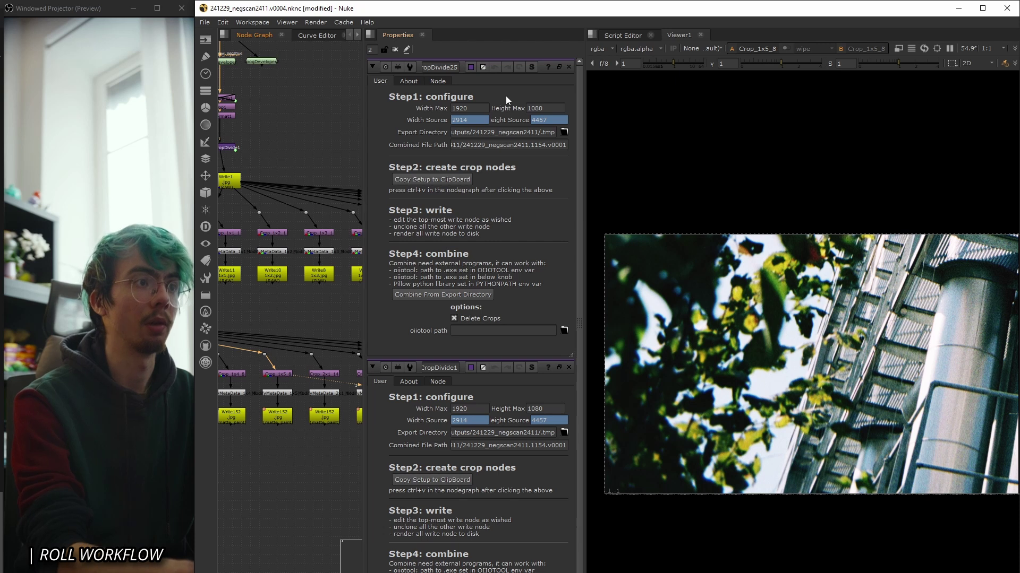
left_click(468, 109)
key("Tab")
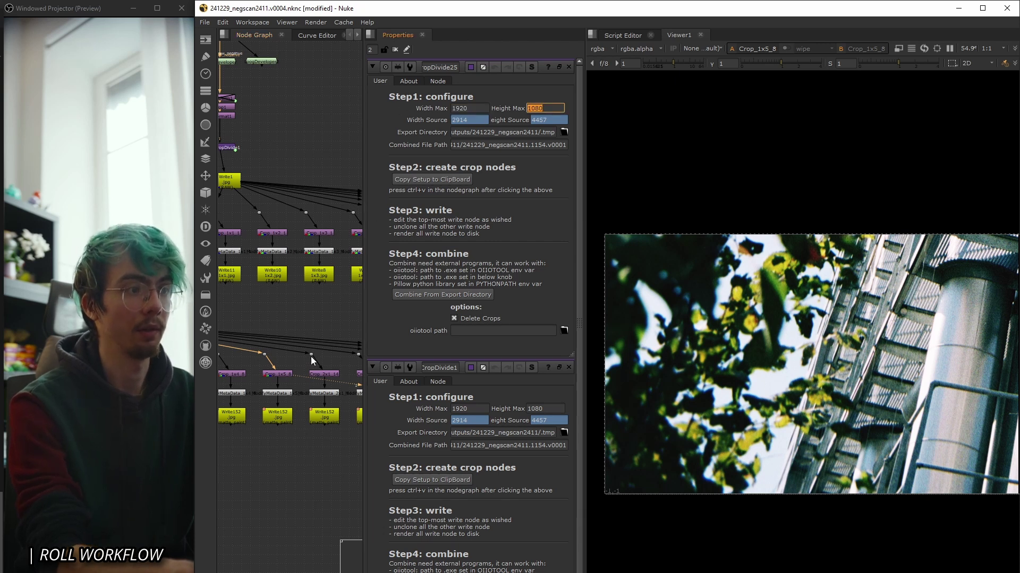
Open the settings of the top-most Write152 and its first cloned write node to compare them.
scroll(310, 355, "down", 6)
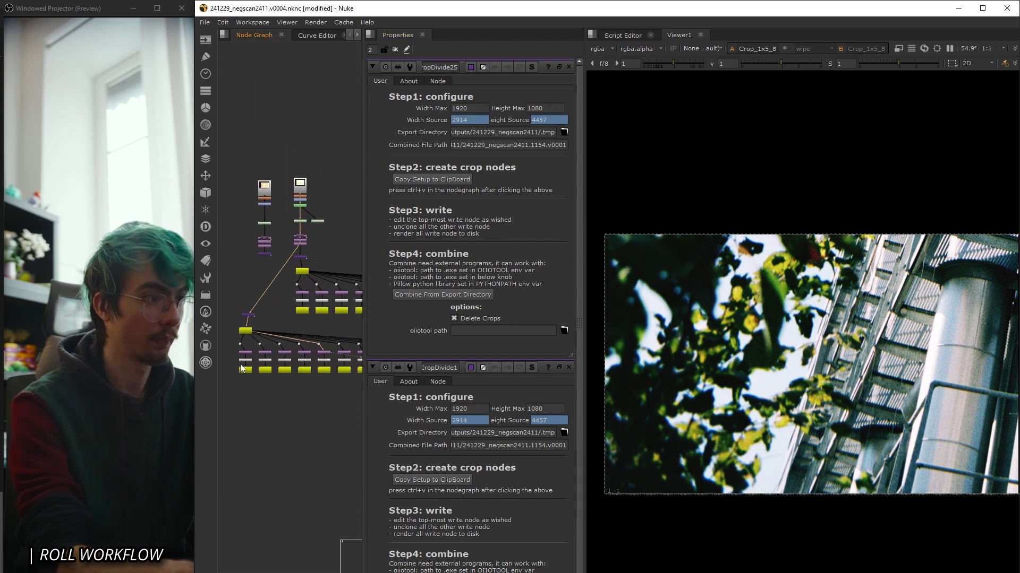
scroll(240, 363, "up", 5)
double_click(254, 383)
scroll(264, 394, "down", 8)
scroll(266, 403, "up", 2)
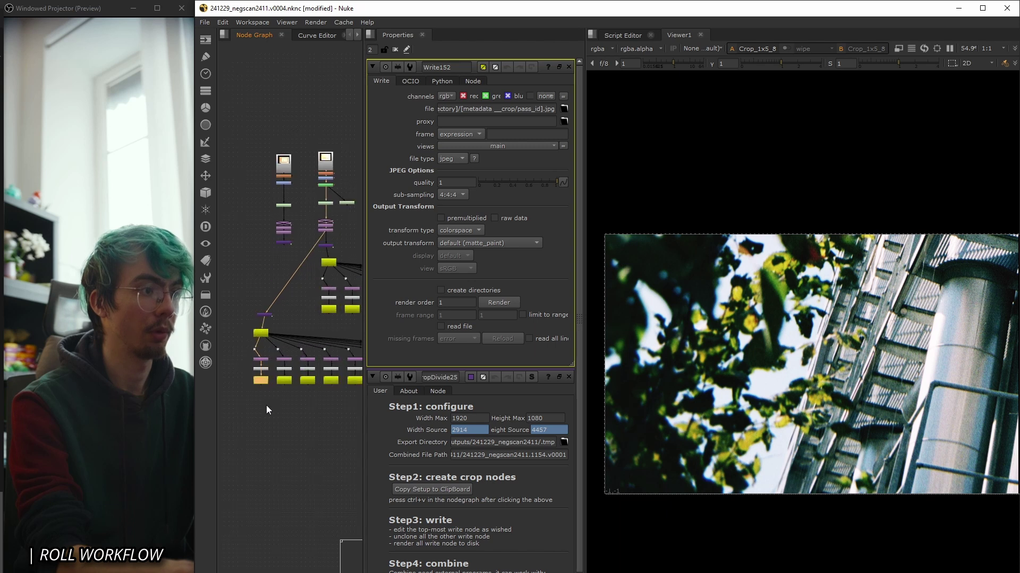
scroll(266, 404, "down", 3)
scroll(264, 382, "up", 5)
double_click(265, 382)
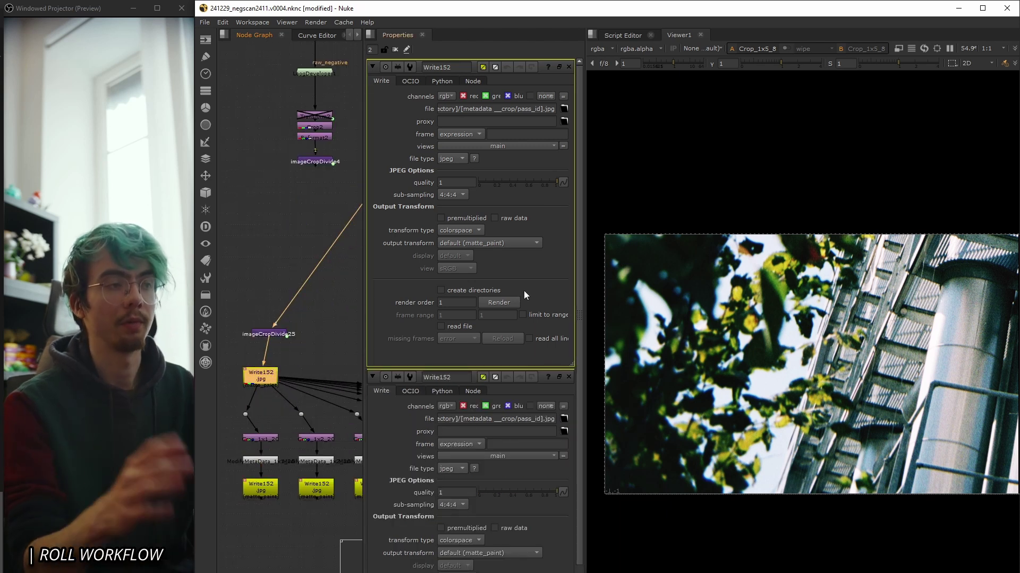
double_click(261, 487)
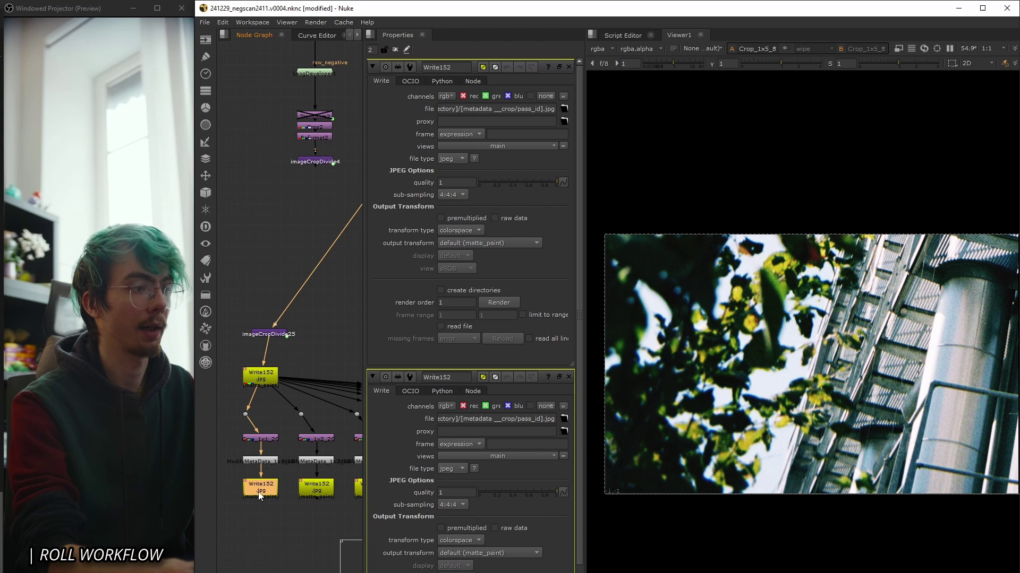
Enable raw data and directory creation on the top-most Write152 node beneath imageCropDivide25.
double_click(316, 487)
left_click(267, 376)
left_click(496, 219)
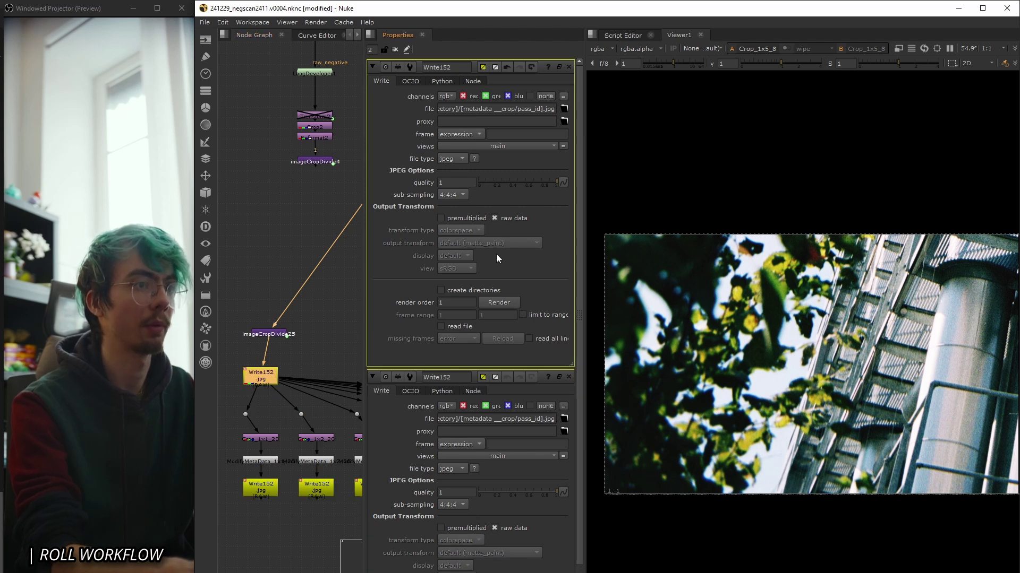
left_click(455, 292)
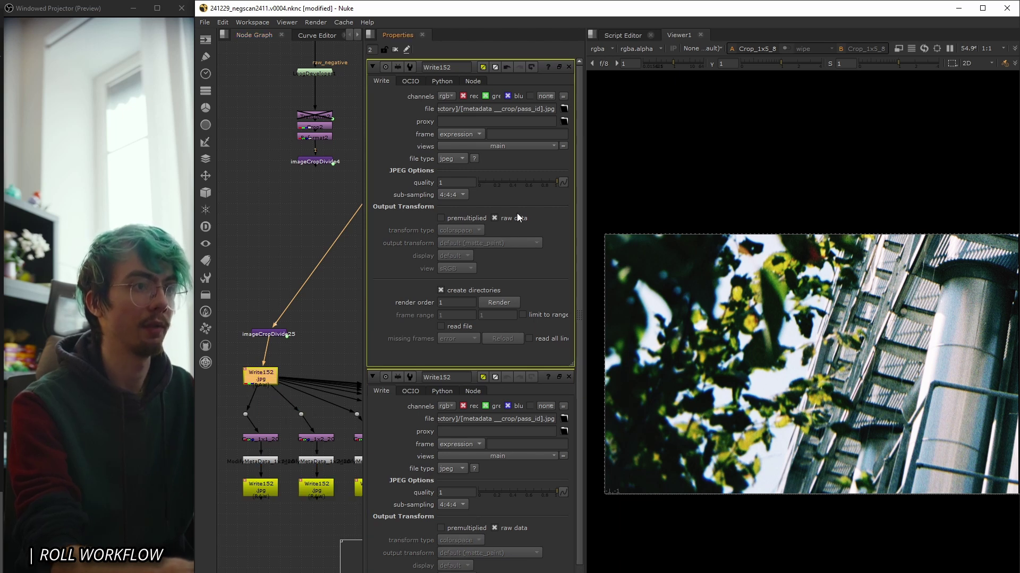
Check the inherited options on the cloned write nodes and set their shared JPEG quality to 0.98.
double_click(262, 490)
double_click(320, 487)
middle_click_drag(320, 487, 298, 438)
scroll(297, 438, "down", 2)
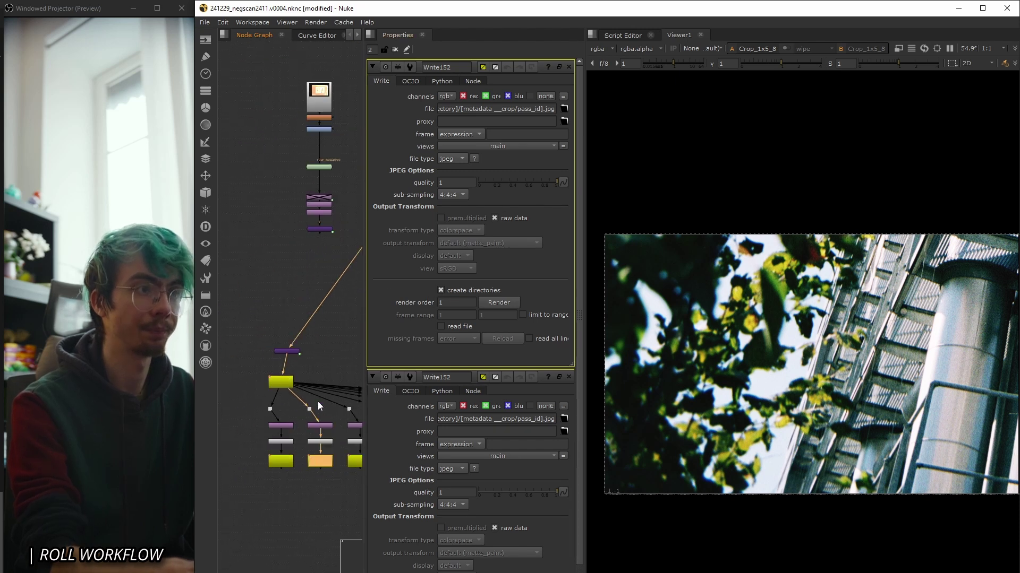
double_click(456, 182)
type(".98")
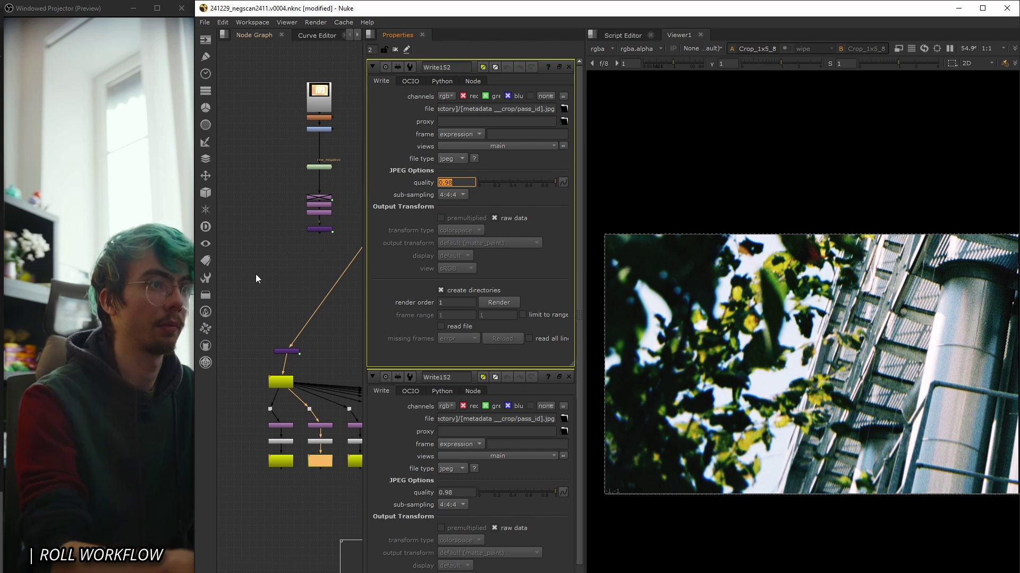
key("Return")
Select the whole row of write nodes beneath the new crops and unclone them.
scroll(299, 404, "down", 5)
scroll(257, 412, "up", 5)
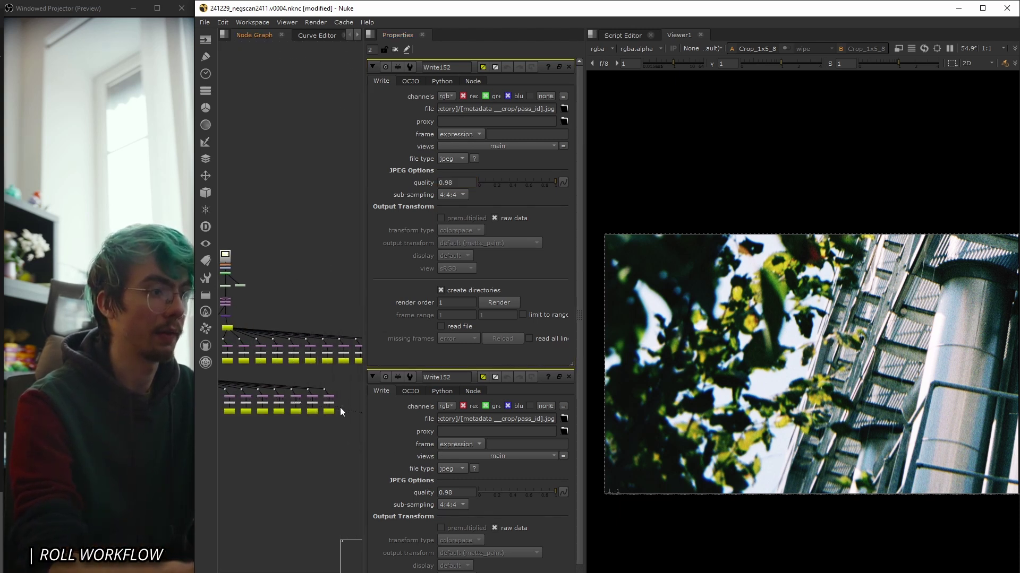
left_click_drag(340, 406, 240, 440)
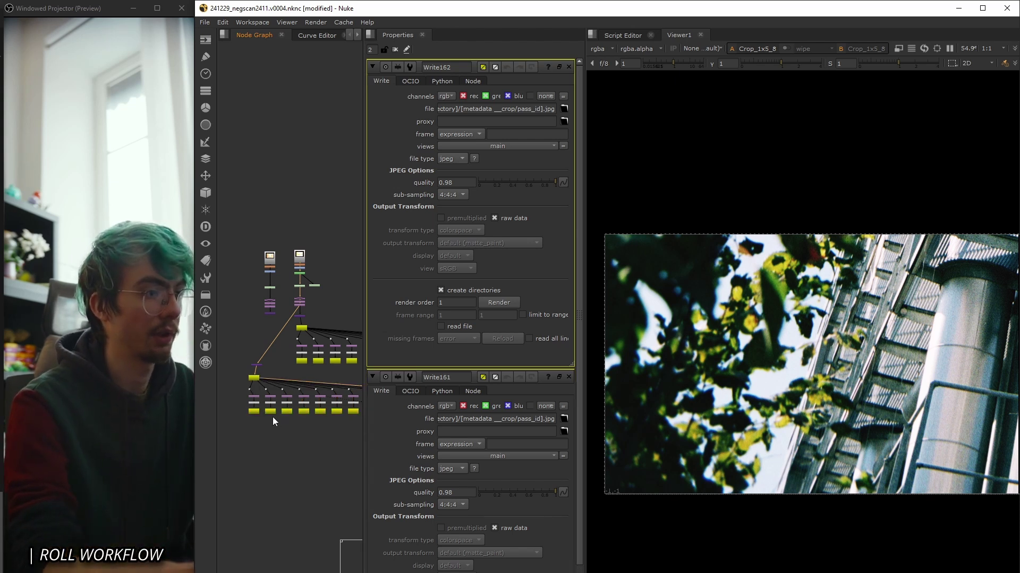
Turn raw data off on Write153, compare it with Write152, and turn raw data back on for Write153.
scroll(272, 416, "up", 8)
left_click(261, 402)
double_click(260, 402)
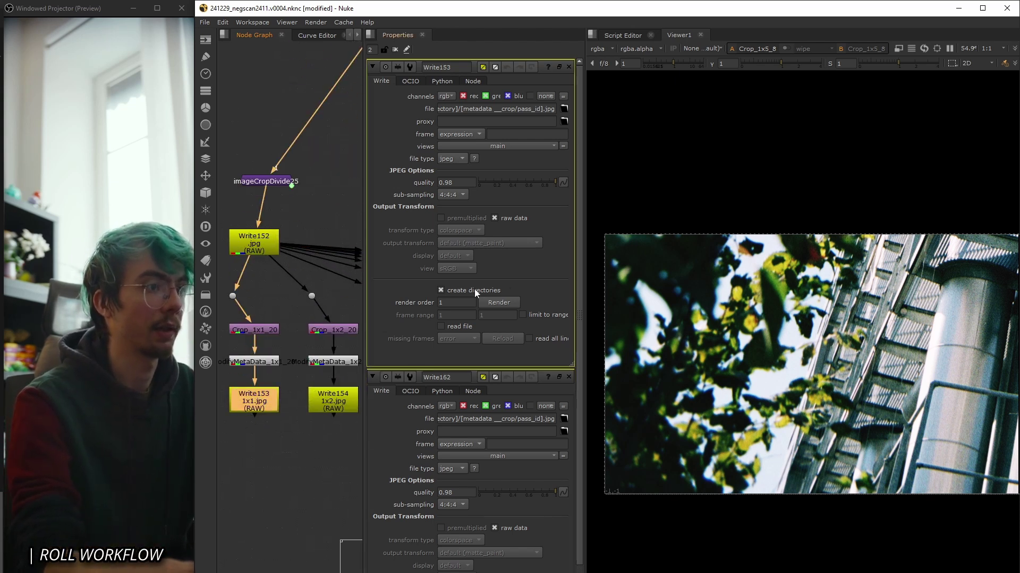
left_click(510, 219)
double_click(260, 246)
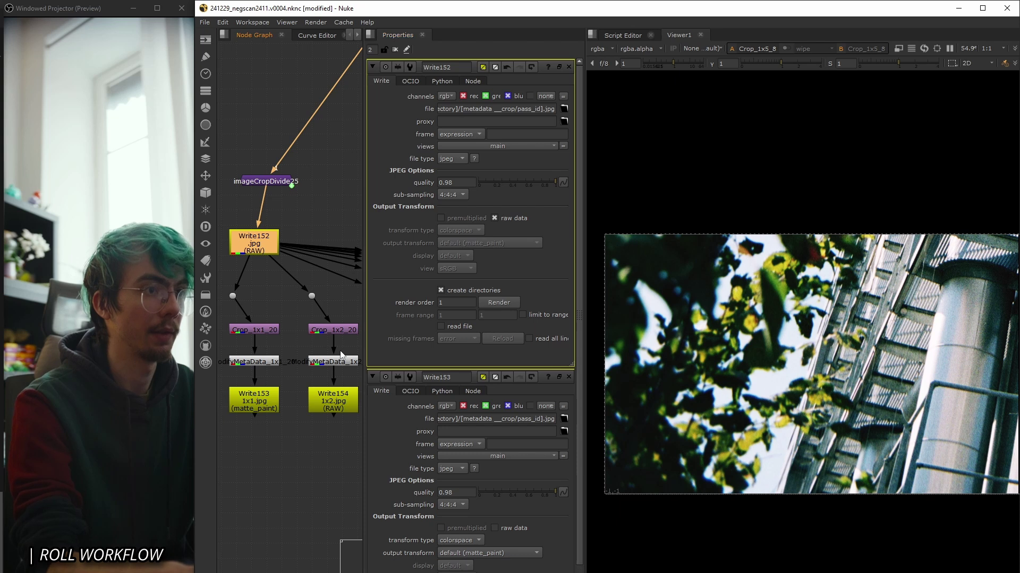
double_click(254, 402)
left_click(509, 219)
Select the bottom row of uncloned write nodes, bring up their render options, and dismiss them without rendering.
scroll(266, 402, "down", 5)
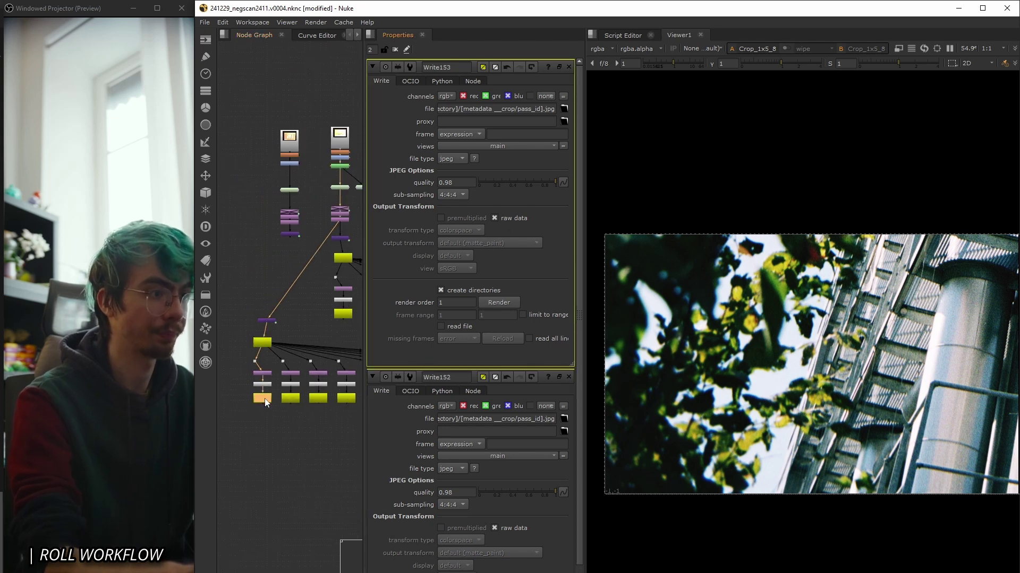
scroll(240, 422, "down", 6)
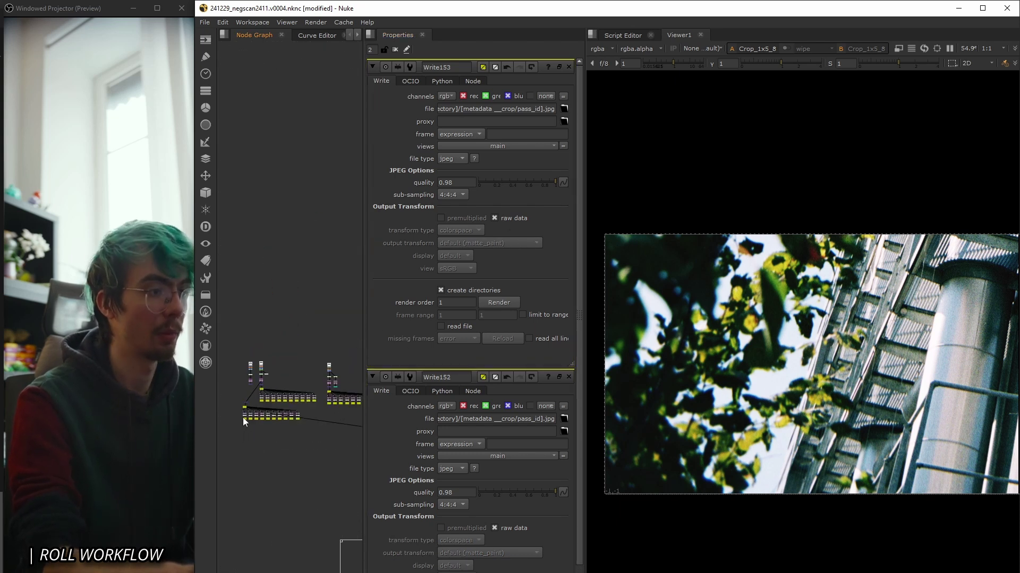
left_click_drag(235, 419, 310, 430)
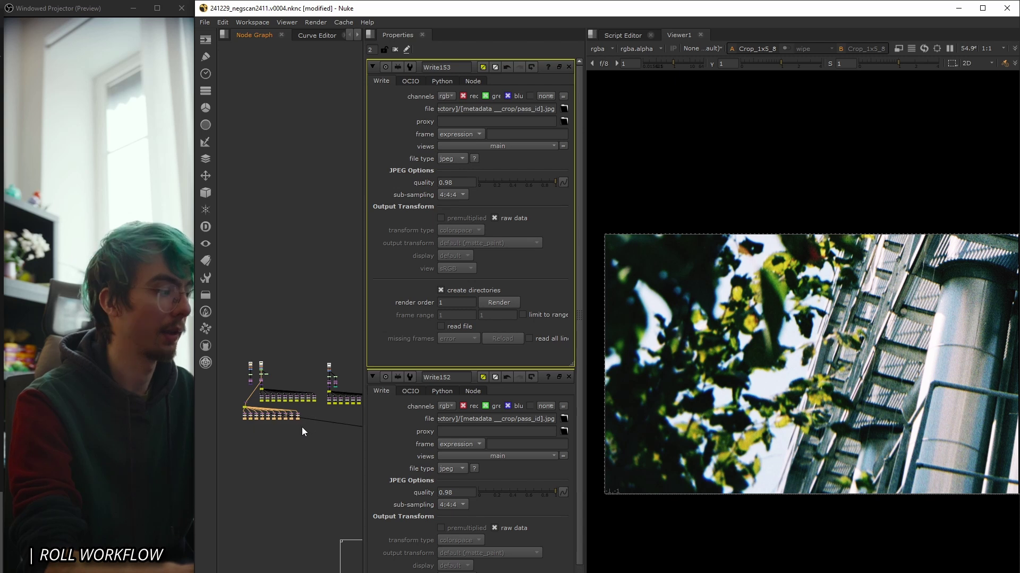
key("F7")
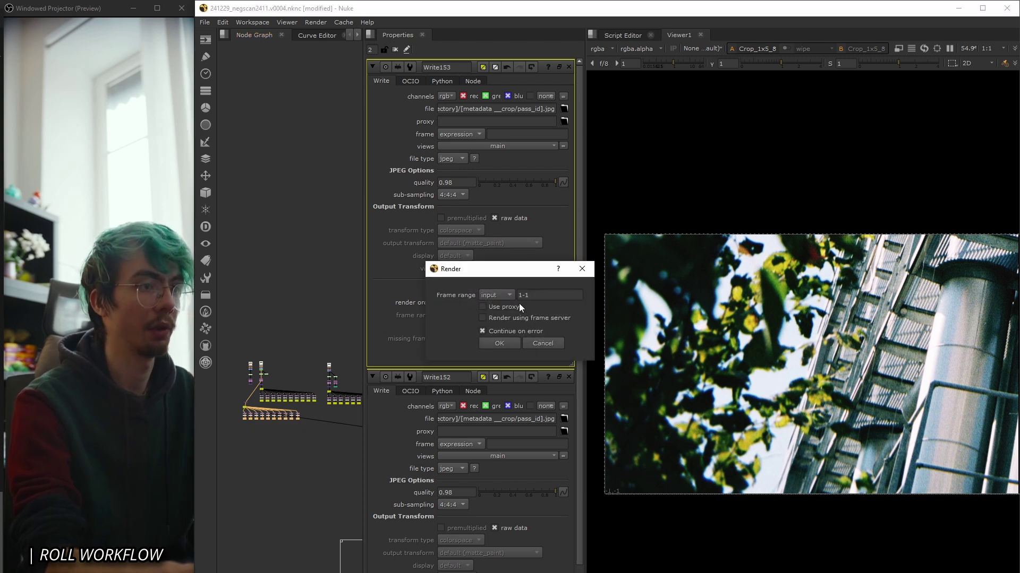
left_click_drag(494, 269, 342, 302)
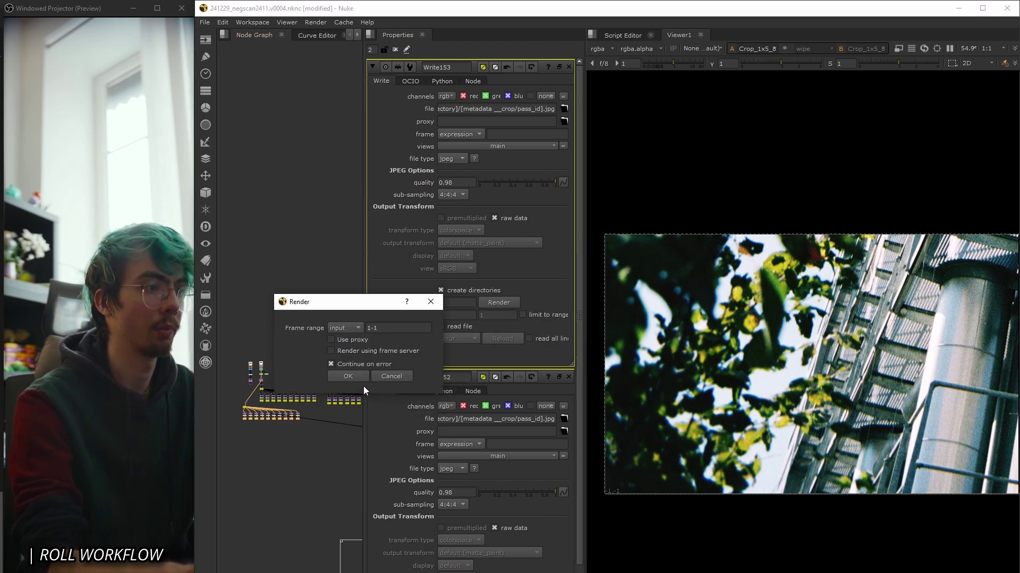
left_click(430, 302)
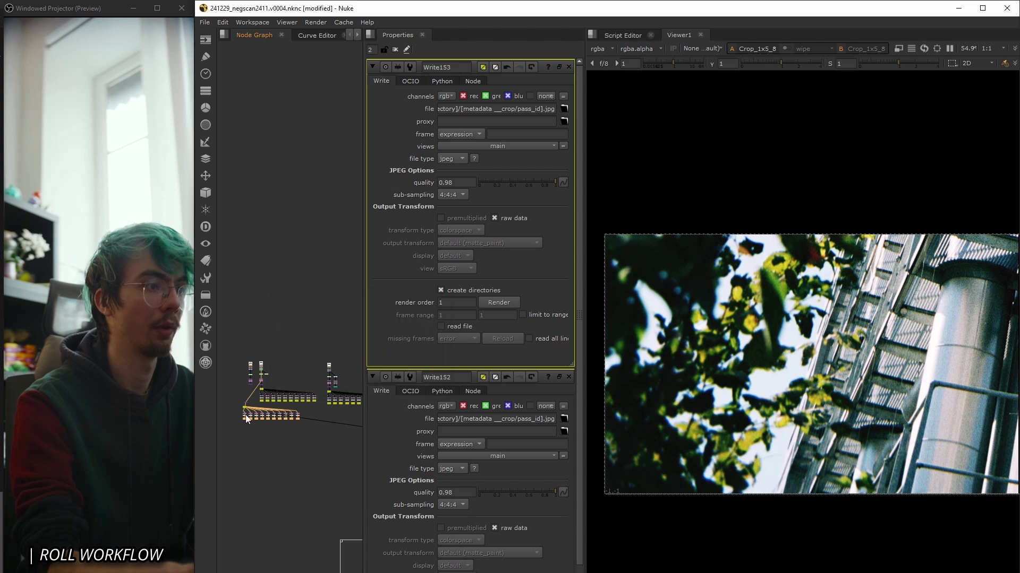
Open the settings of imageCropDivide25 and examine its export directory and combined file path.
scroll(257, 339, "up", 5)
double_click(250, 331)
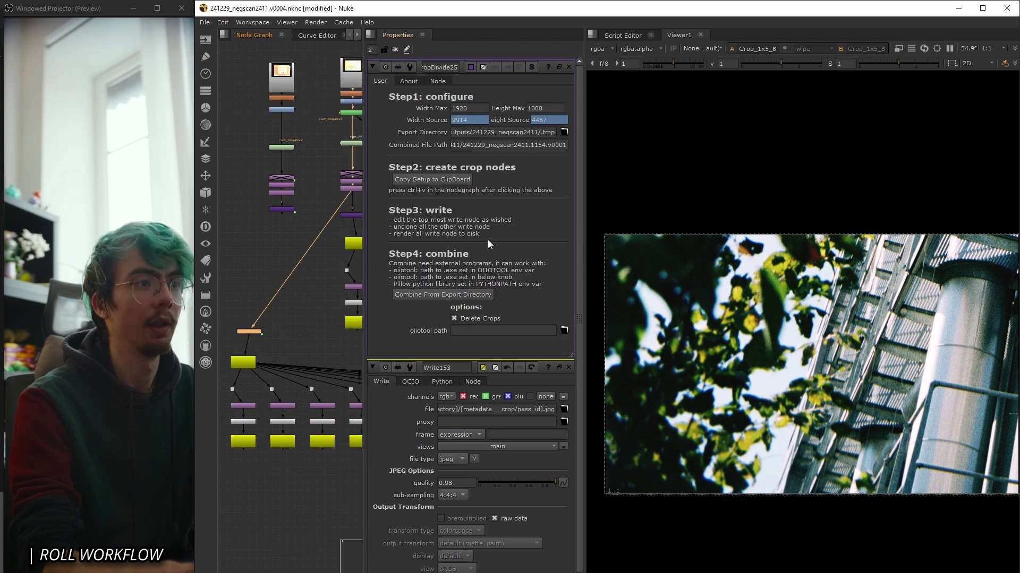
double_click(525, 134)
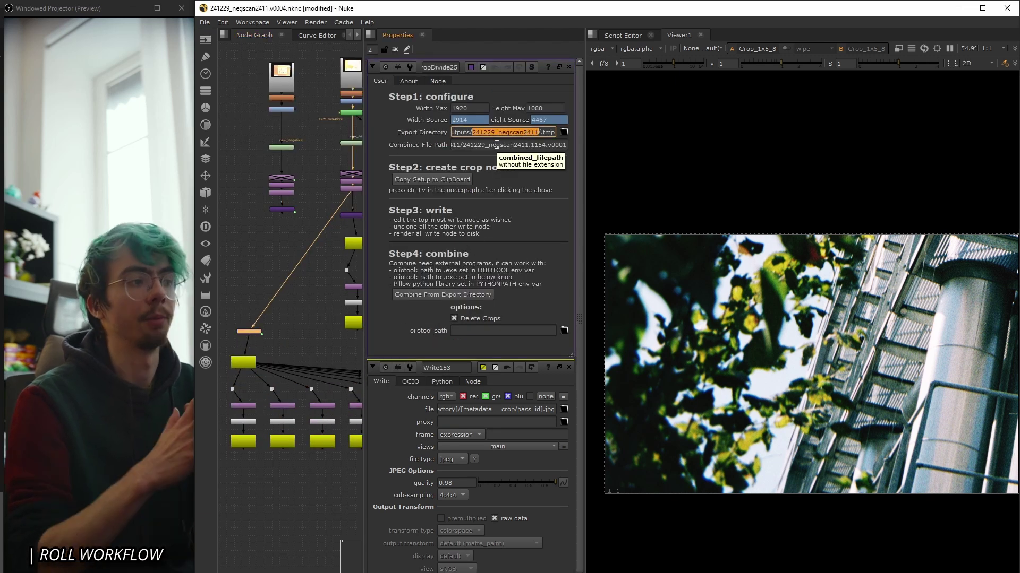
scroll(255, 334, "up", 4)
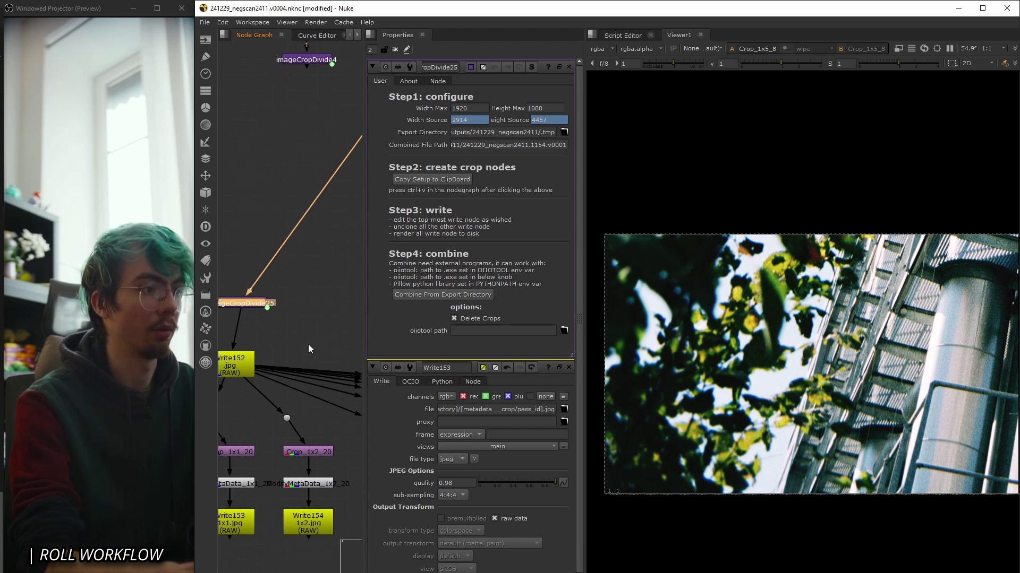
triple_click(532, 132)
double_click(531, 133)
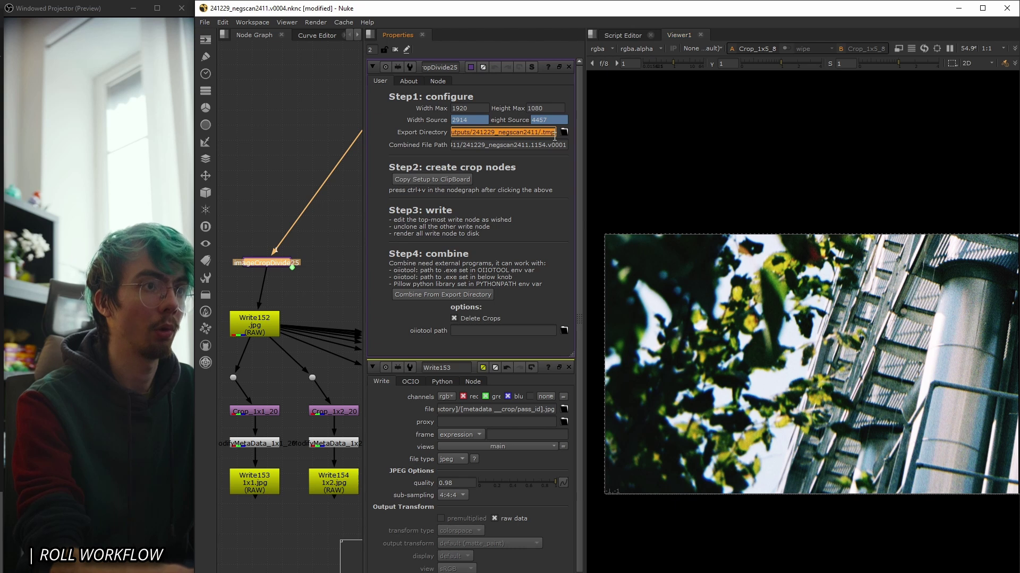
left_click(519, 131)
double_click(475, 144)
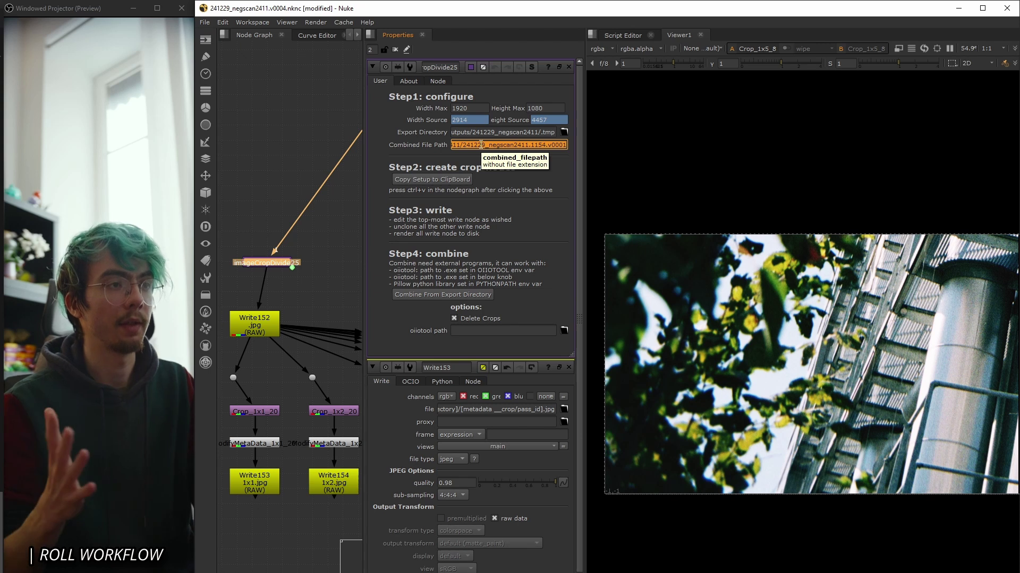
left_click(487, 145)
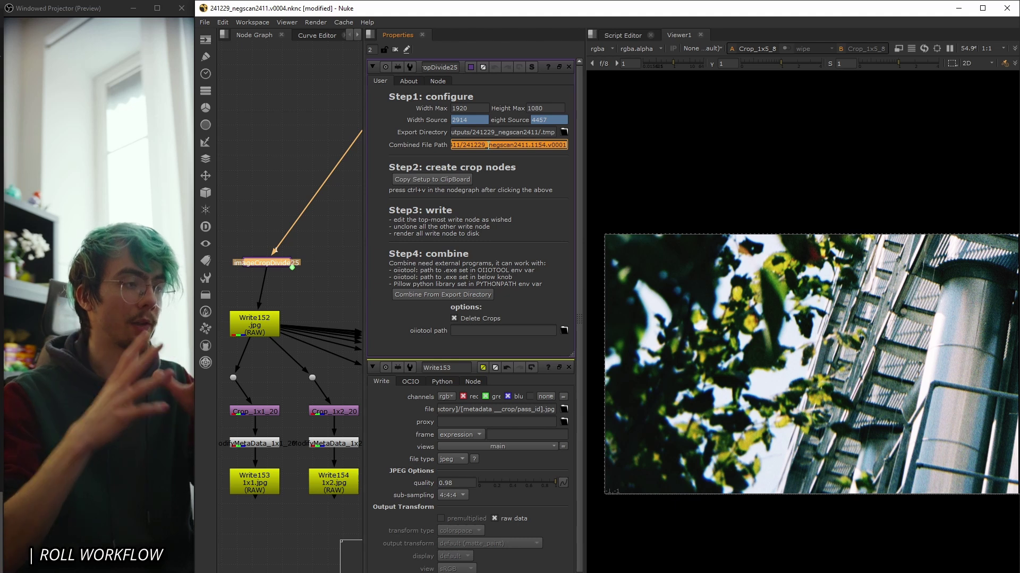
Review the combine instructions and options in the settings of imageCropDivide25.
left_click(467, 270)
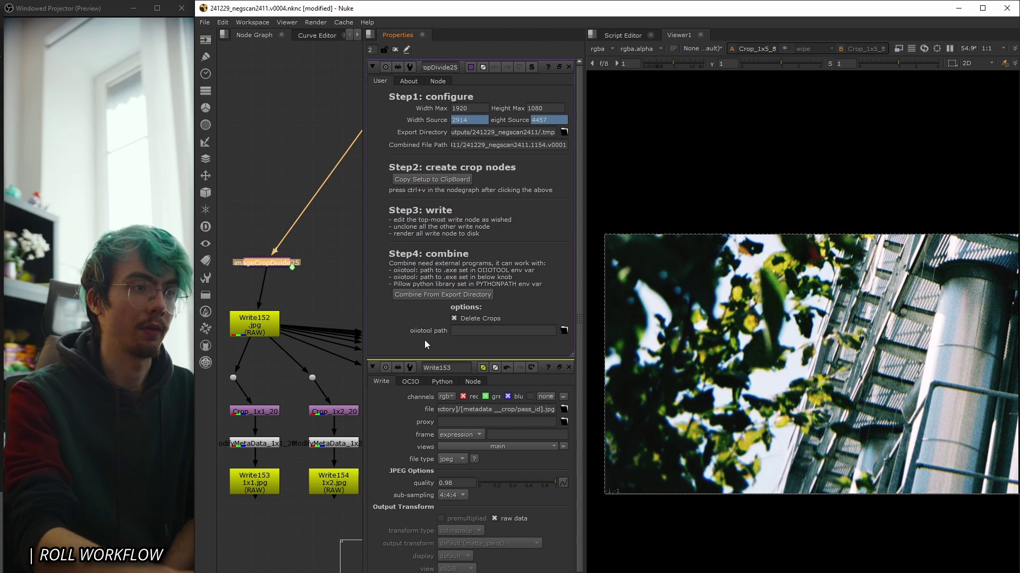
scroll(484, 254, "down", 1)
scroll(451, 297, "down", 1)
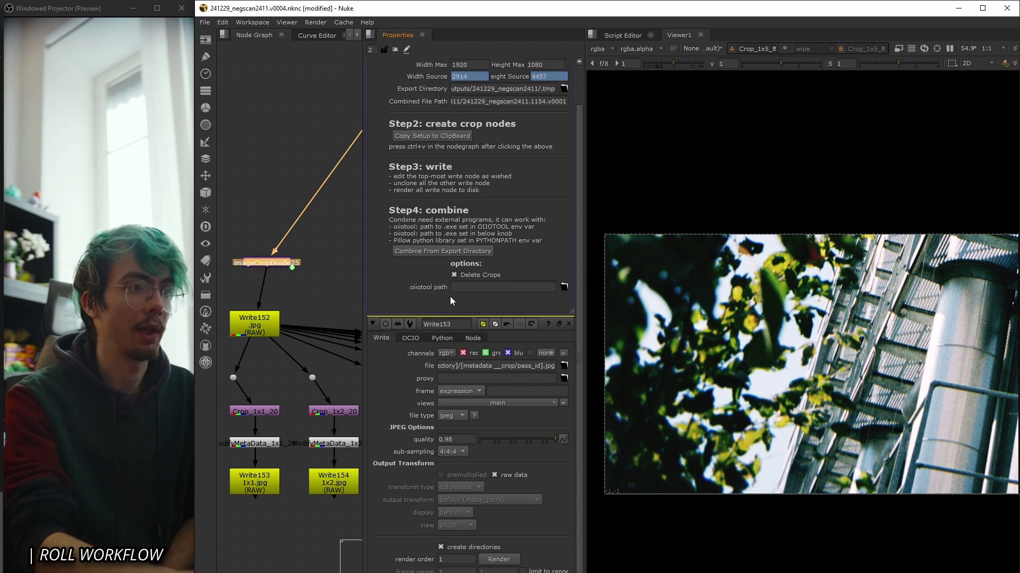
scroll(450, 298, "up", 2)
scroll(303, 326, "down", 3)
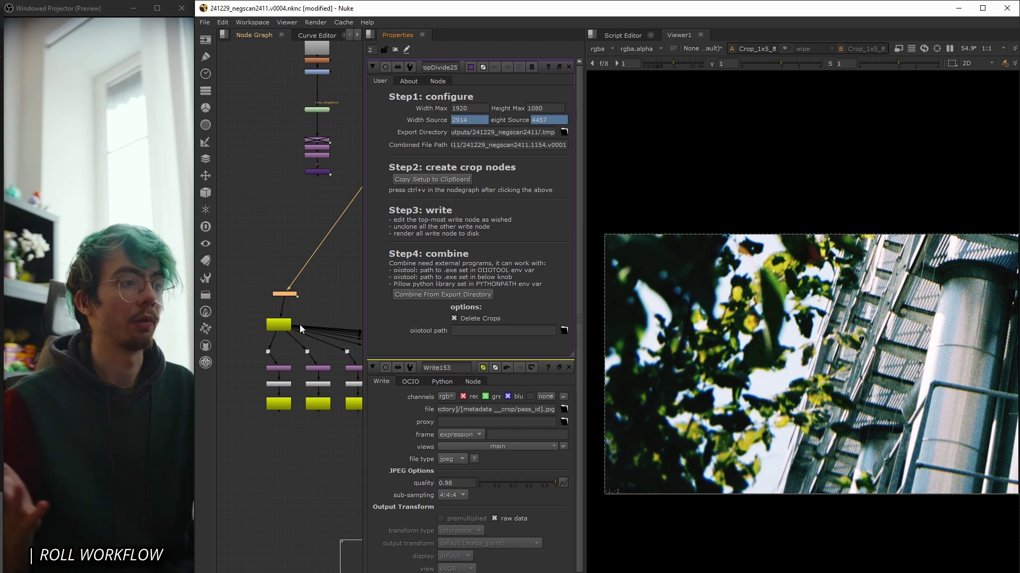
Reselect the write nodes under imageCropDivide25 to show how their render is launched, and cancel the render dialog.
scroll(251, 369, "down", 3)
scroll(252, 368, "down", 4)
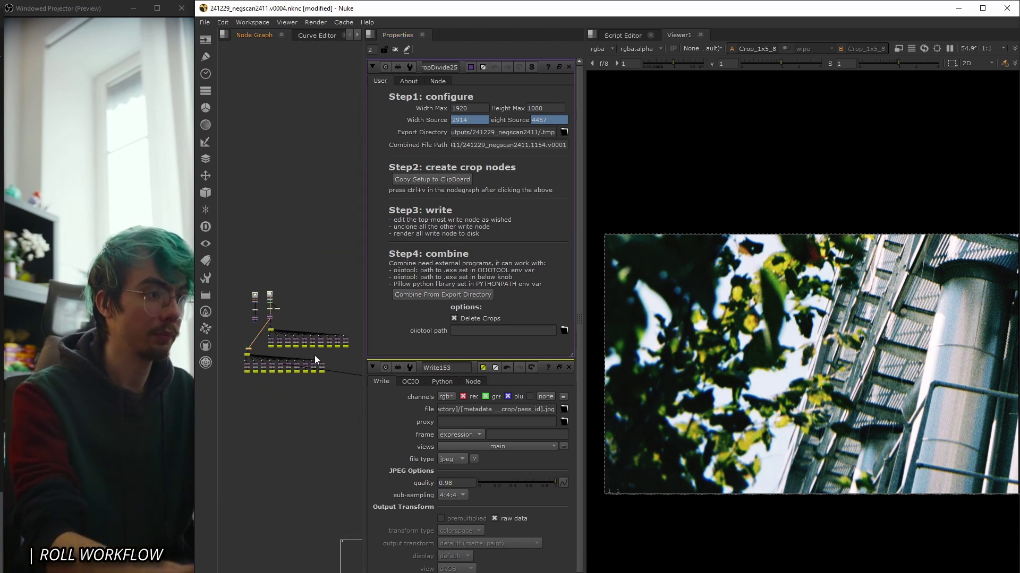
scroll(241, 349, "up", 5)
middle_click_drag(230, 343, 310, 342)
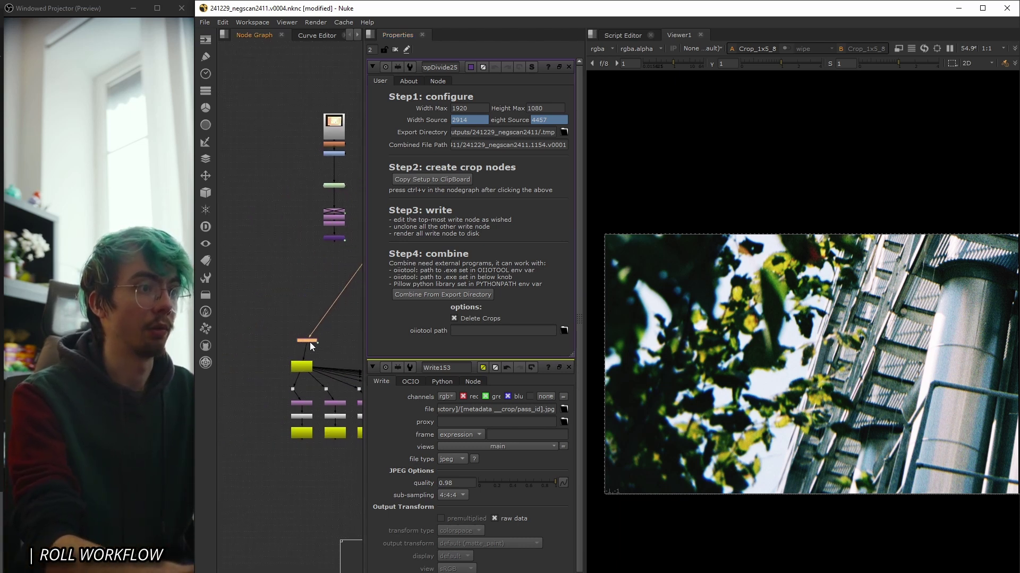
scroll(311, 307, "down", 1)
middle_click_drag(359, 316, 311, 307)
left_click_drag(239, 399, 366, 457)
key("F7")
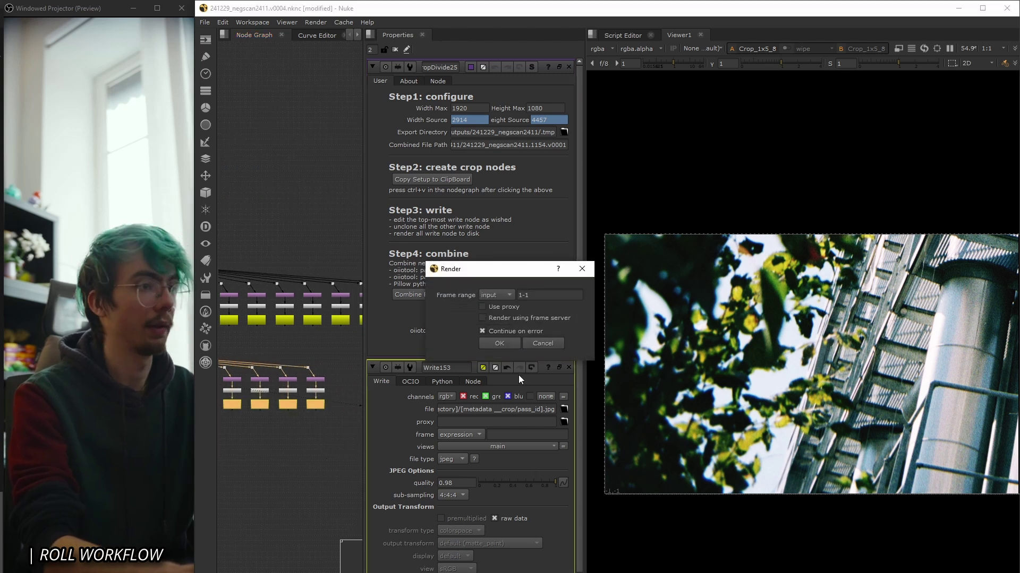
left_click(545, 338)
middle_click_drag(276, 318, 391, 316)
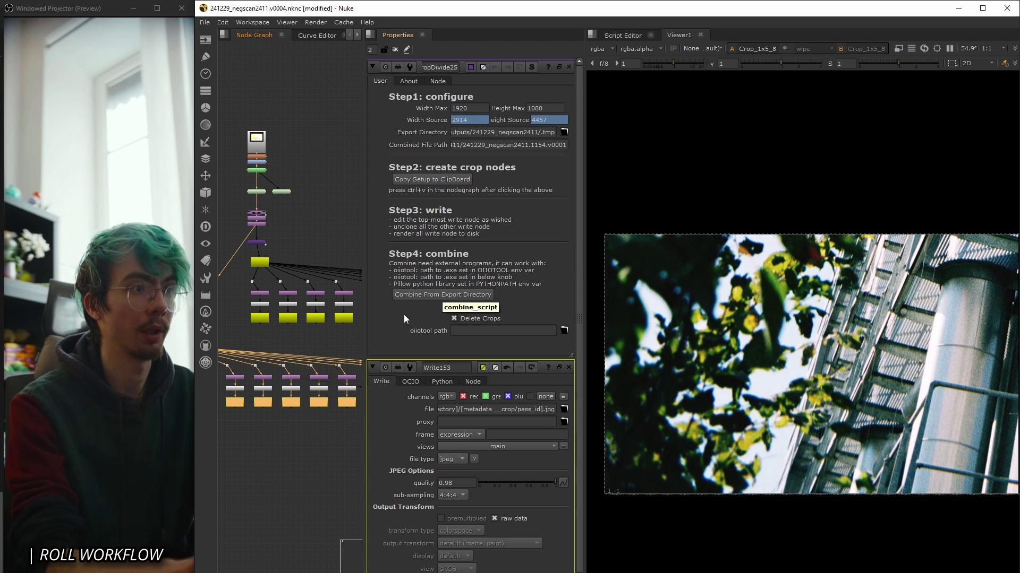
Switch to the 241229_negscan2411 output folder in File Explorer, open 241229_negscan2411.1154.v0001.jpg, and inspect the combined image.
scroll(298, 402, "down", 5)
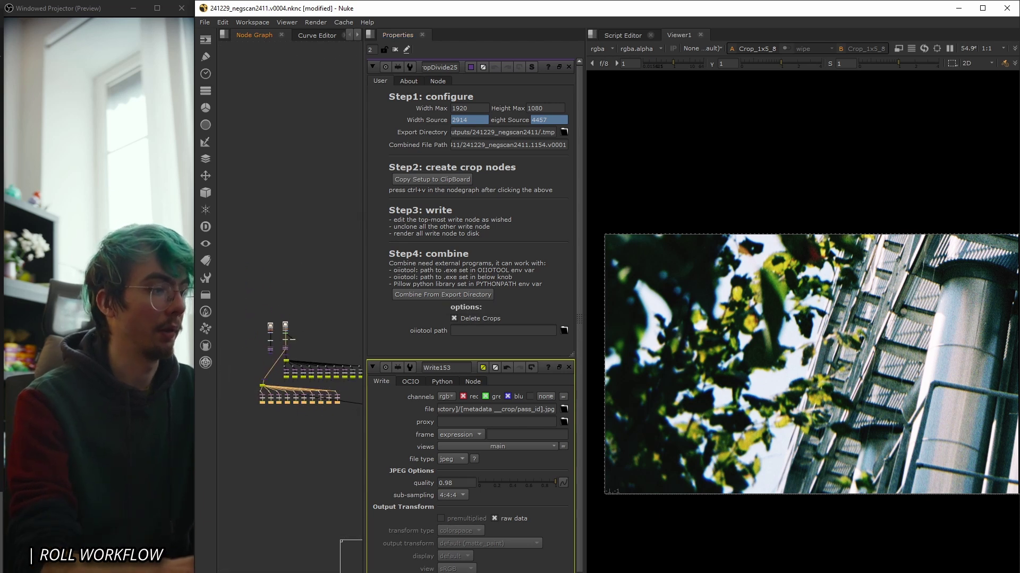
key("alt+Tab")
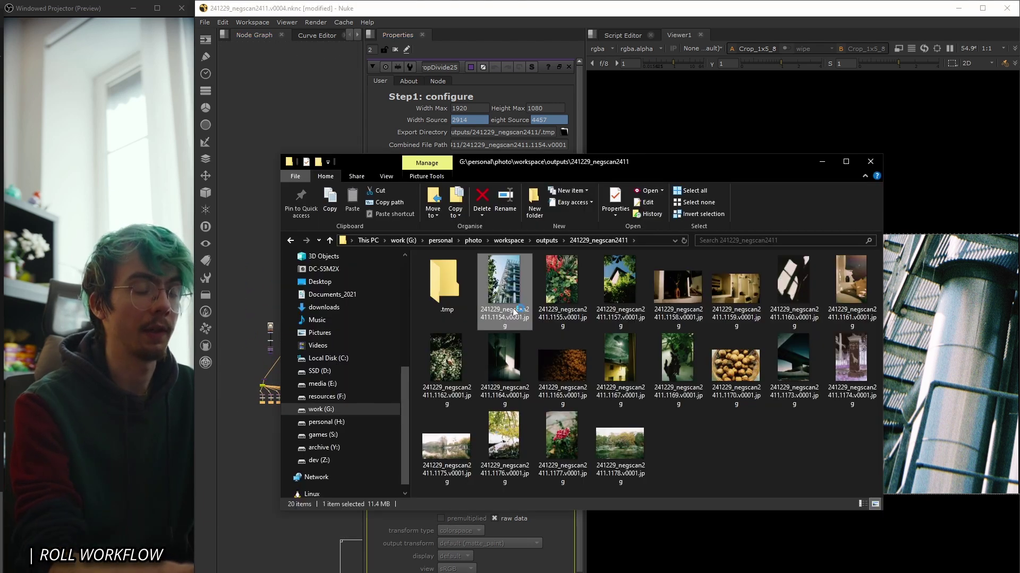
double_click(514, 329)
scroll(565, 352, "up", 6)
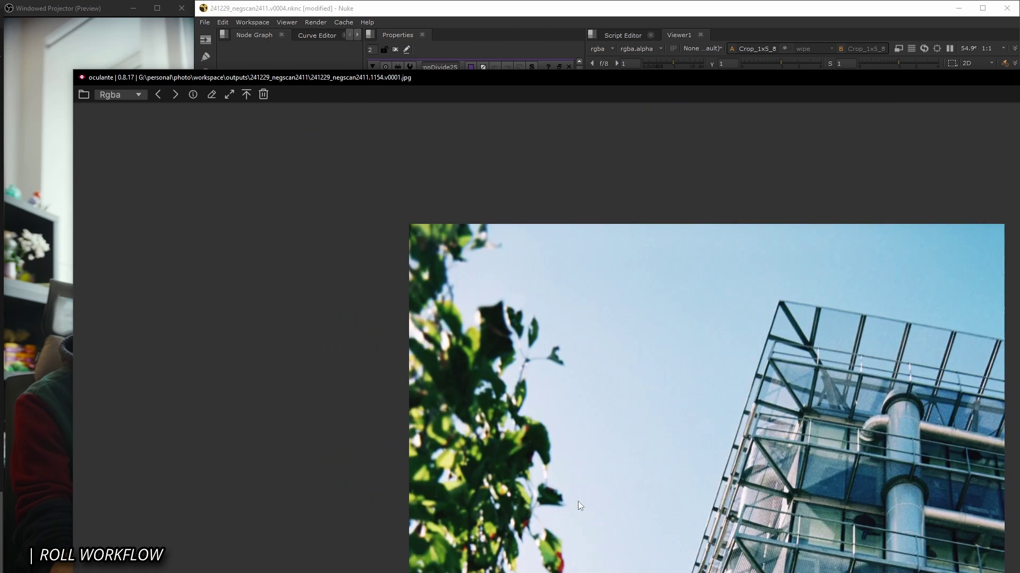
scroll(665, 464, "down", 10)
scroll(555, 383, "up", 10)
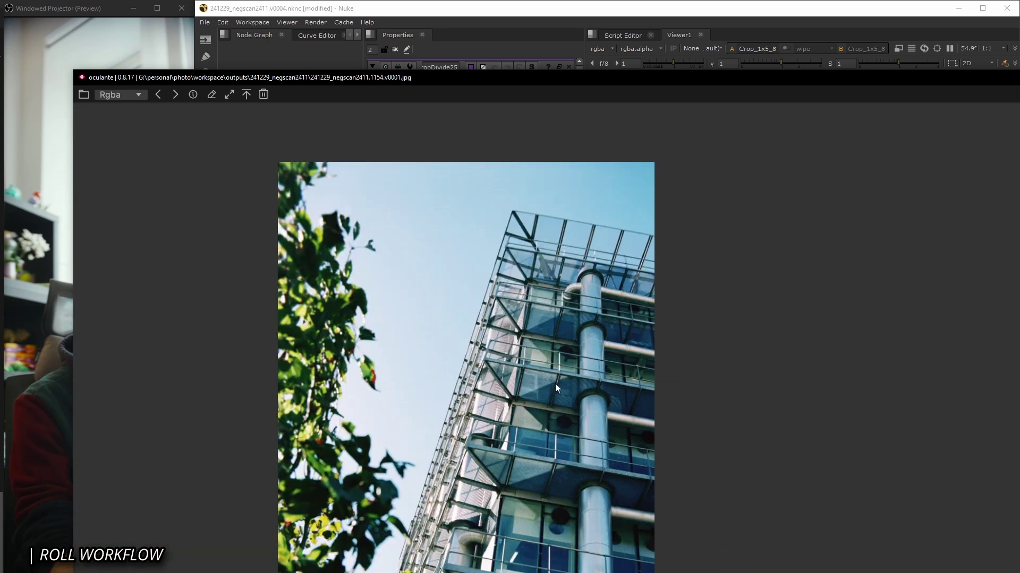
scroll(557, 449, "down", 3)
Back in Nuke, delete the demonstration crop and write nodes together with imageCropDivide25.
key("Delete")
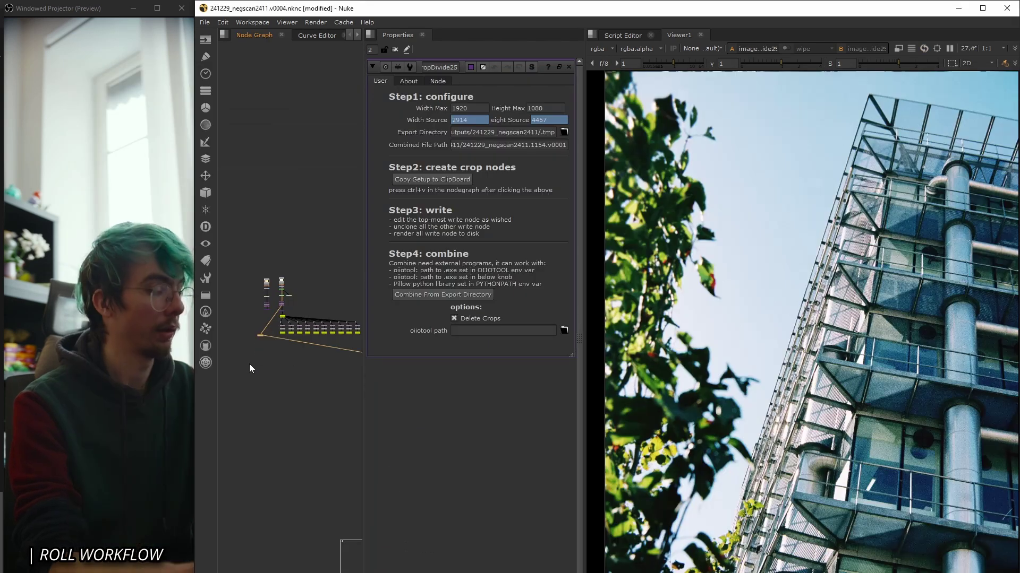
scroll(249, 364, "up", 4)
left_click(270, 318)
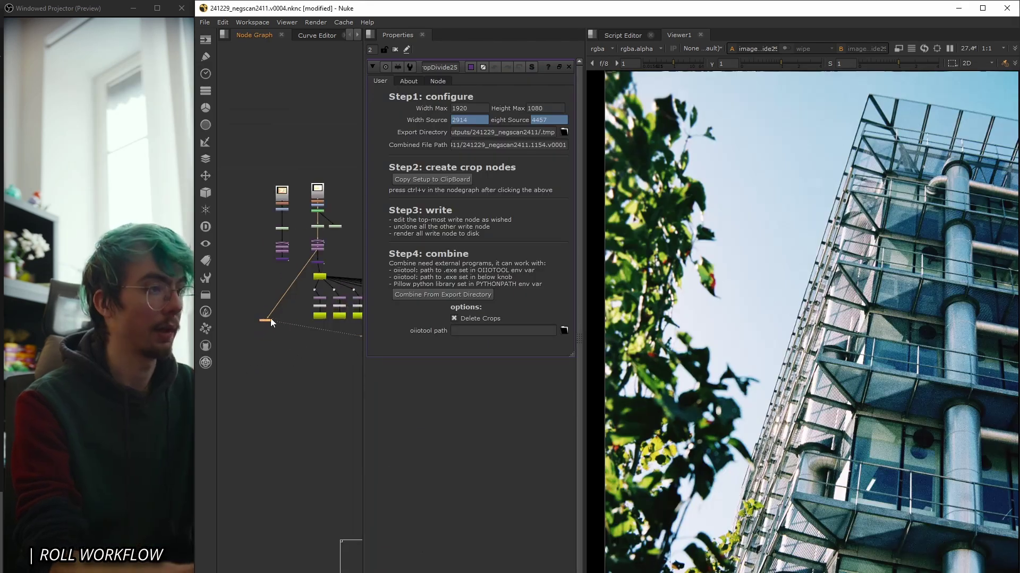
key("Delete")
middle_click_drag(327, 307, 286, 339)
scroll(290, 356, "down", 10)
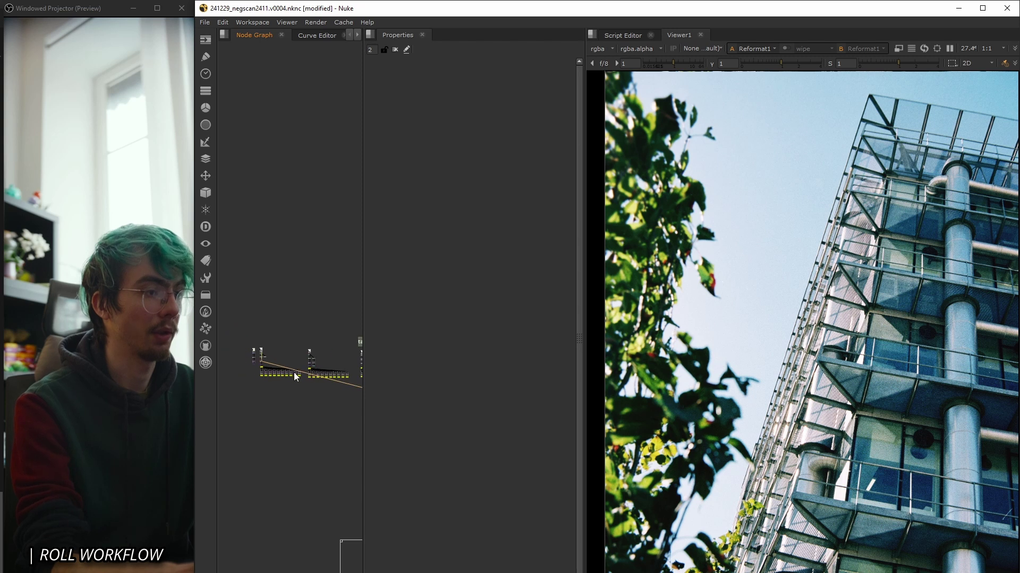
scroll(329, 367, "down", 3)
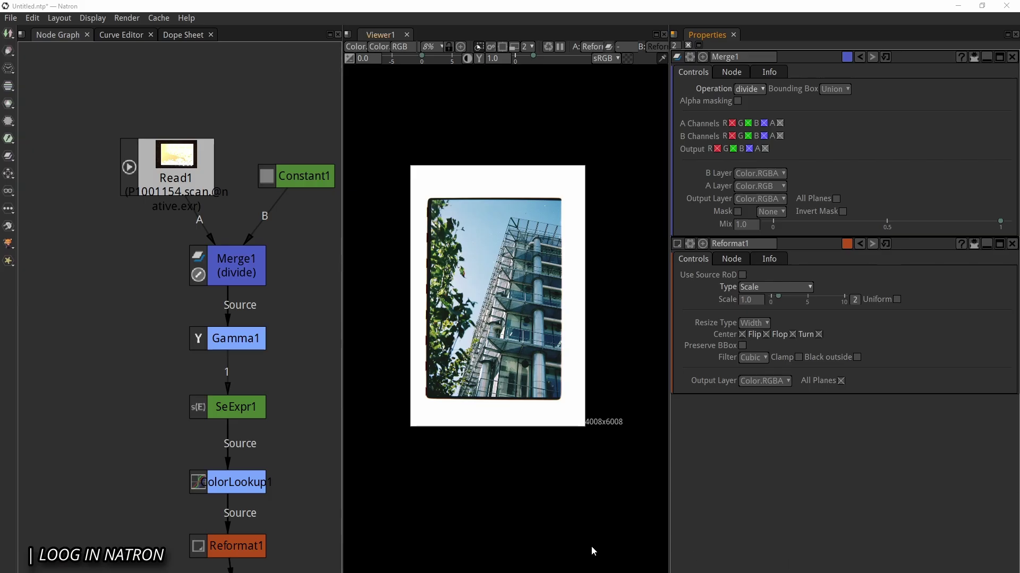
In Natron, review the settings of Merge1, Gamma1, SeExpr1 with its RGB expression, and ColorLookup1 in node order.
middle_click_drag(282, 416, 272, 391)
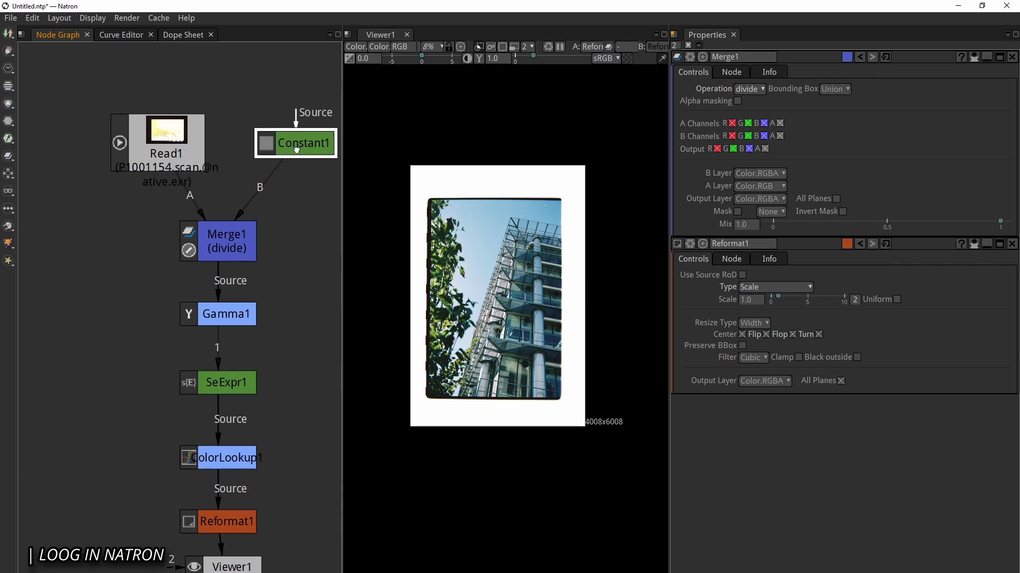
middle_click_drag(277, 212, 255, 176)
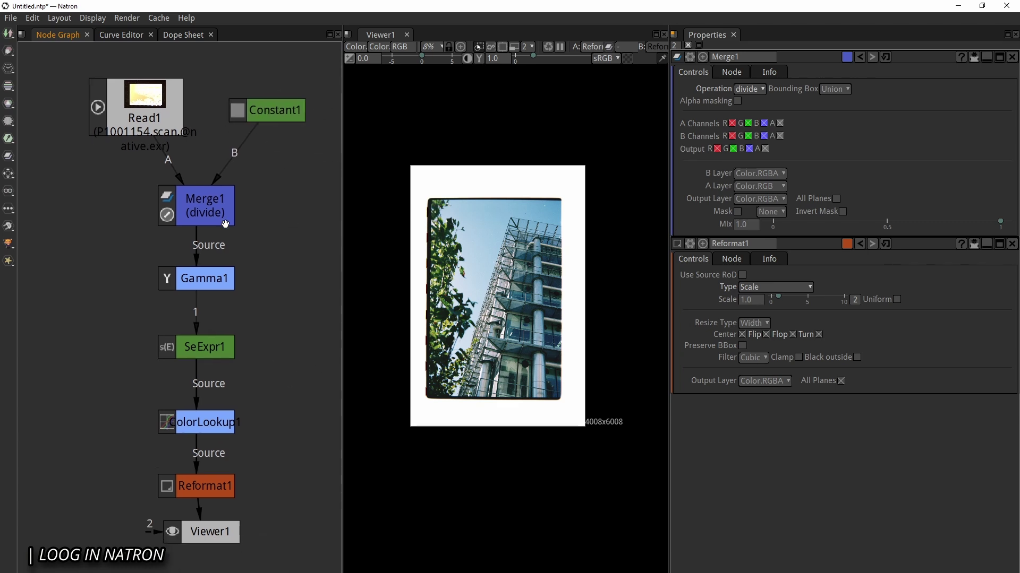
left_click(203, 214)
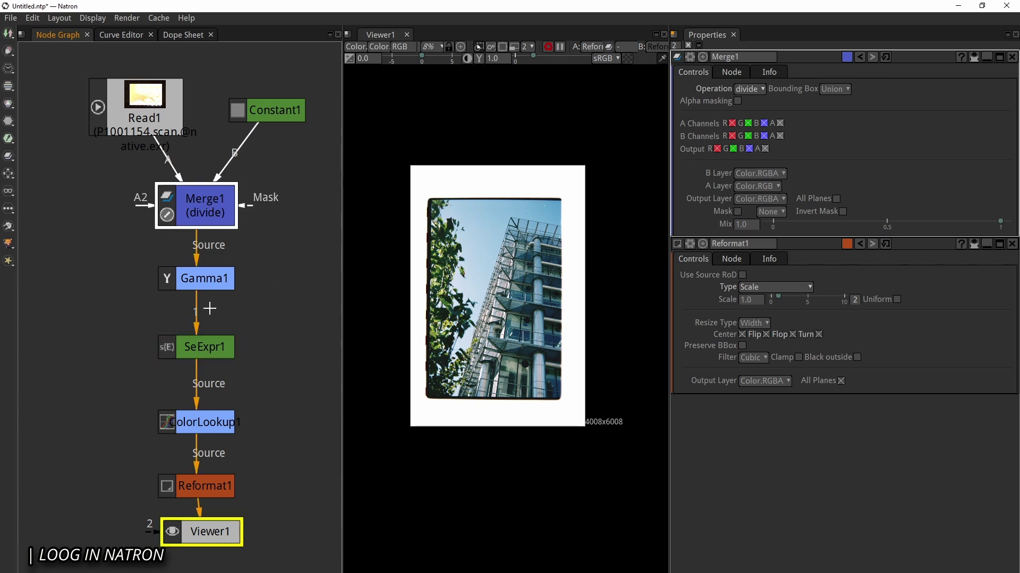
left_click(205, 282)
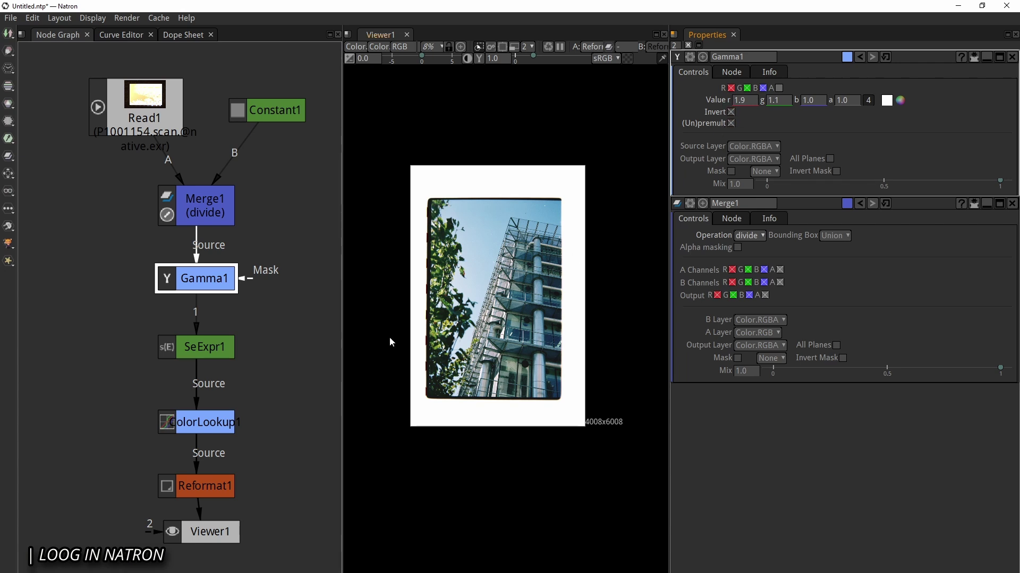
left_click(218, 352)
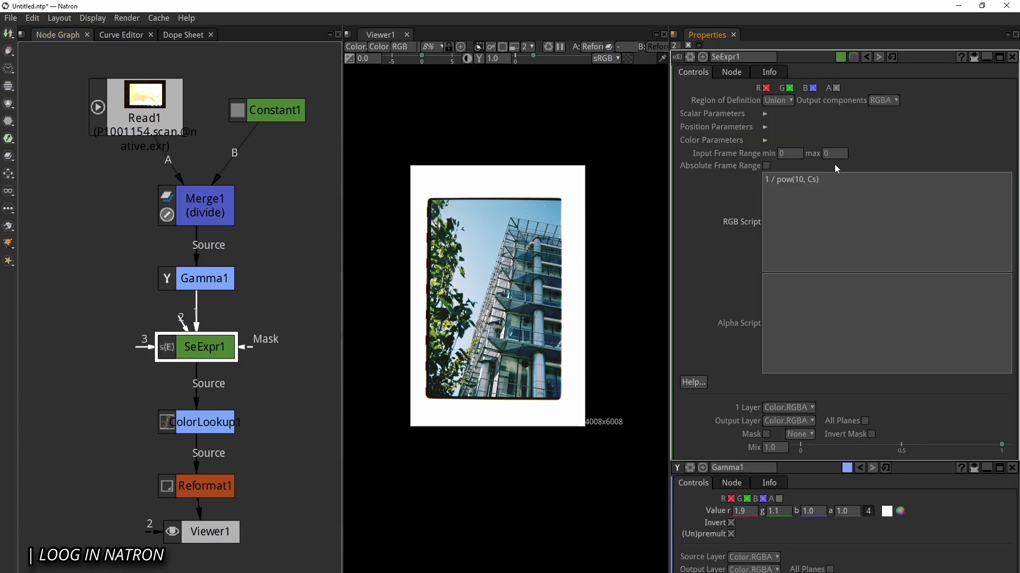
left_click_drag(835, 180, 728, 176)
left_click(201, 429)
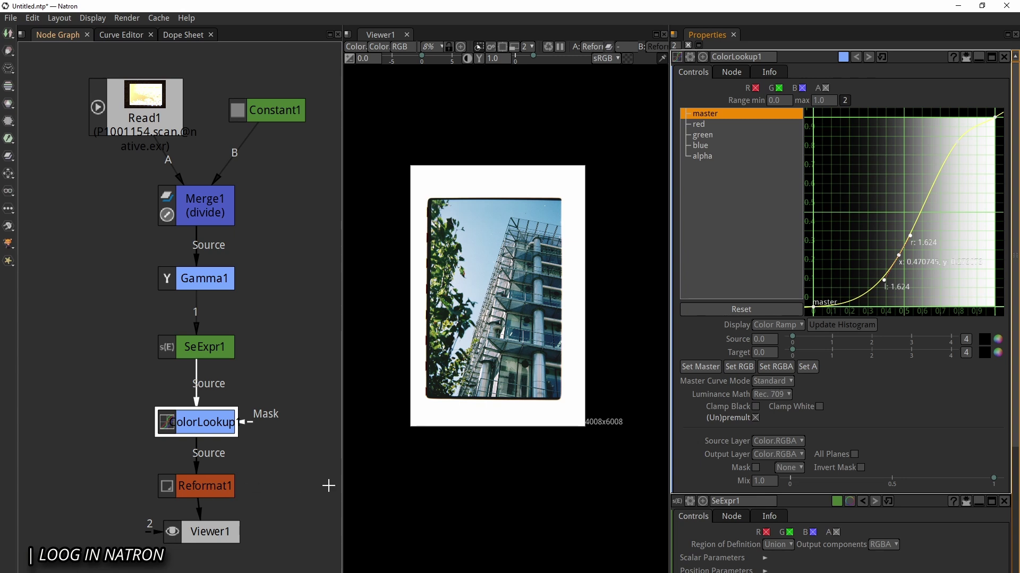
Open the settings of Constant1 and move the node slightly down toward Merge1.
middle_click_drag(278, 184, 294, 267)
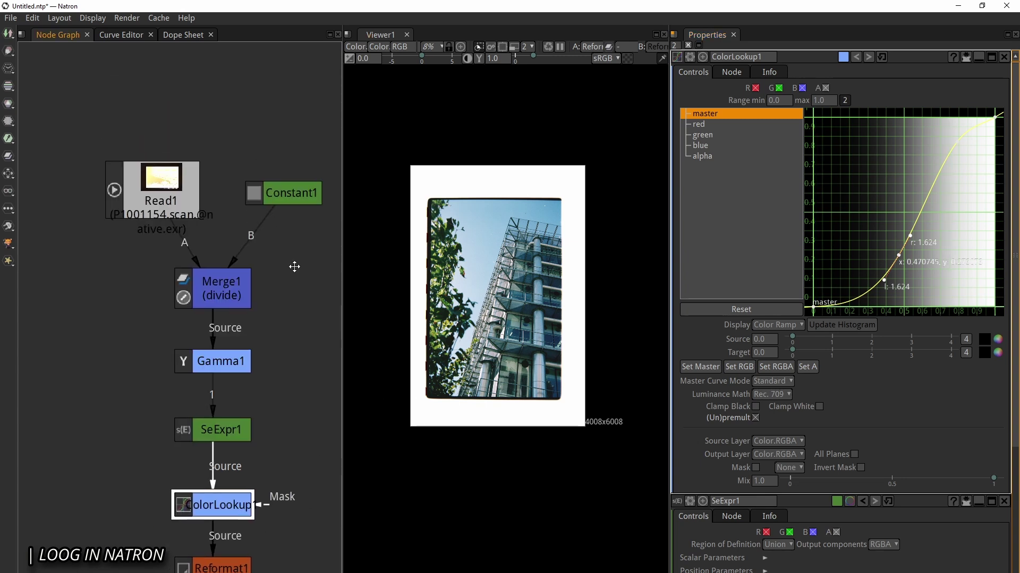
left_click(295, 203)
left_click_drag(290, 197, 290, 219)
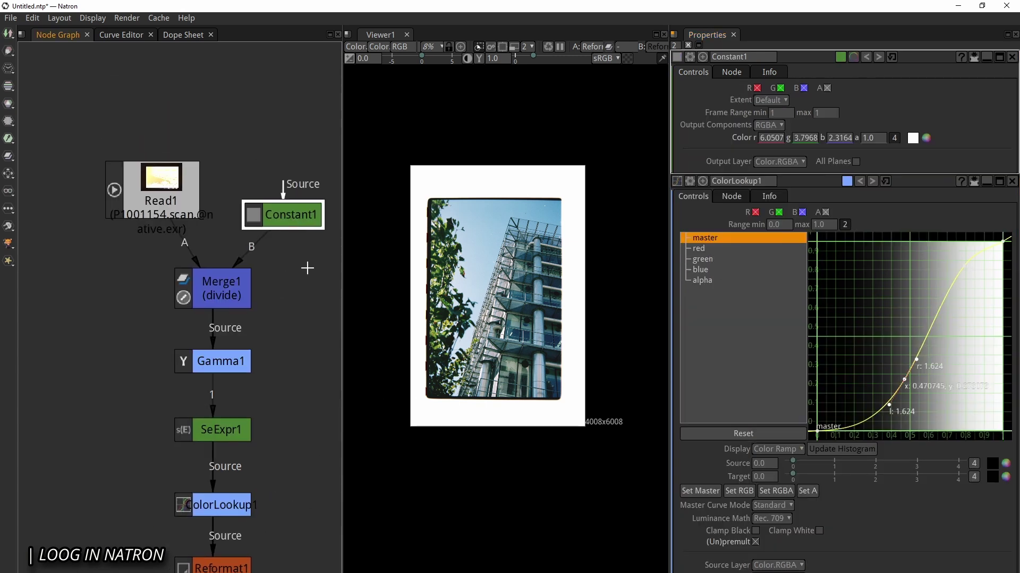
Examine how Constant1's color values feed the divide operation in Merge1, and open the settings of Read1.
left_click(224, 296)
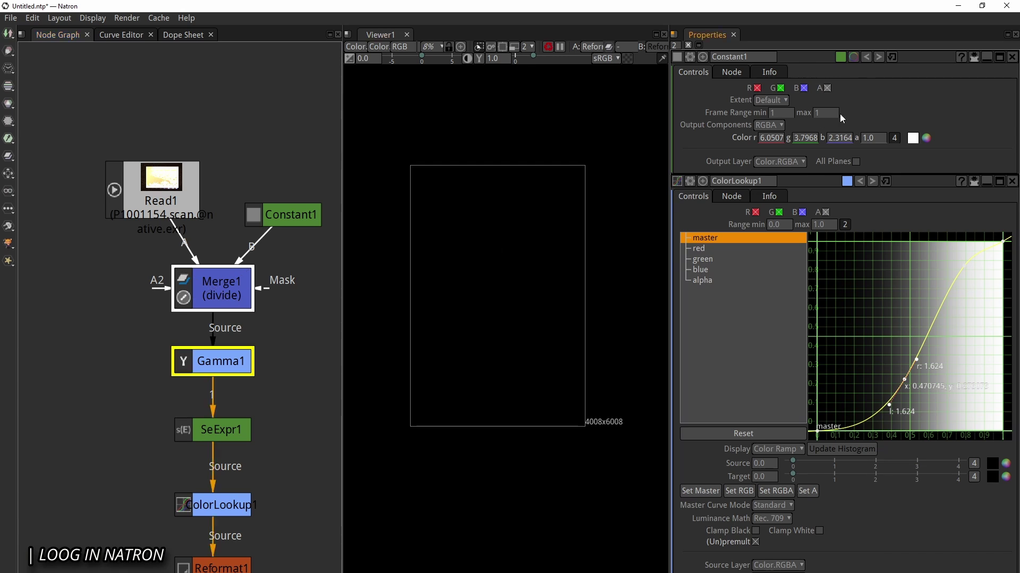
double_click(783, 139)
left_click(287, 213)
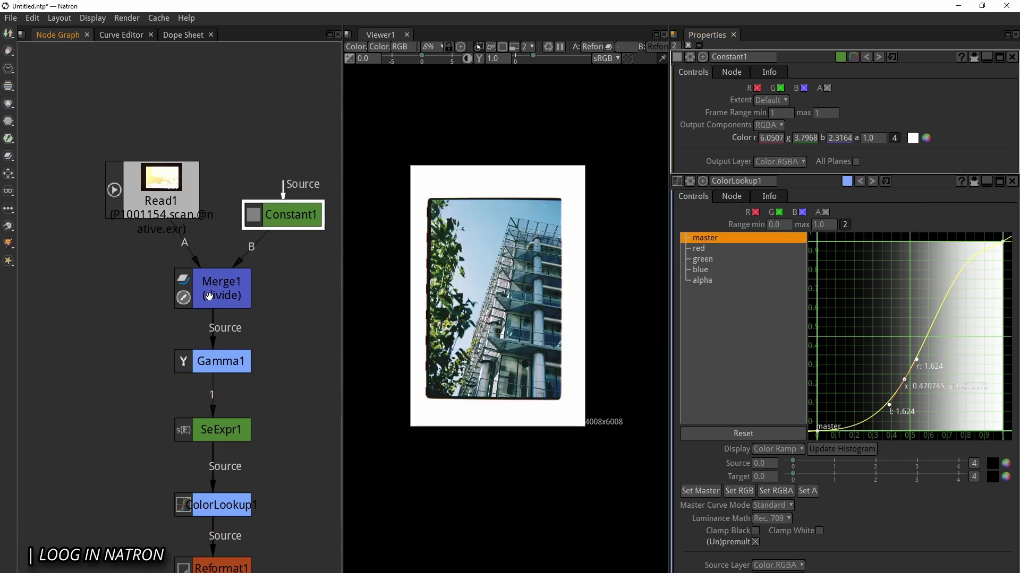
left_click(222, 289)
left_click(291, 220)
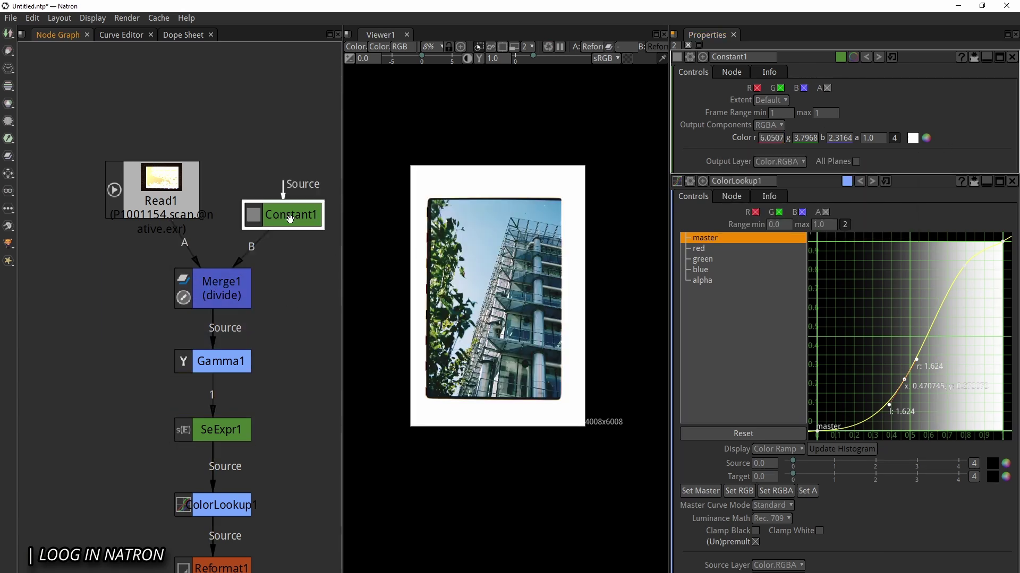
double_click(165, 190)
Inspect the developed image up close, and select the whole node tree from Read1 to Viewer1 to present it.
scroll(469, 282, "up", 5)
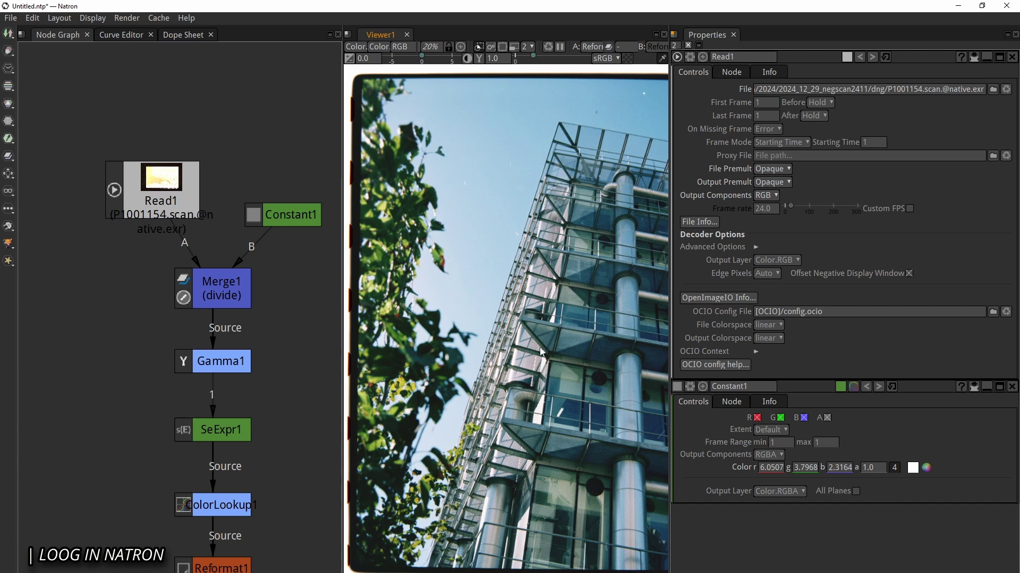
scroll(234, 404, "down", 2)
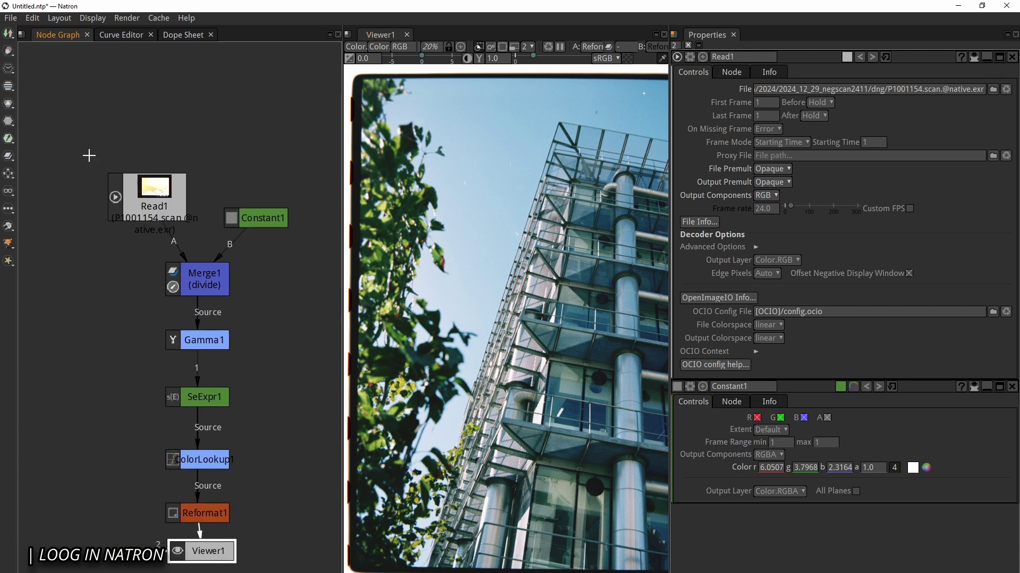
left_click_drag(75, 139, 335, 565)
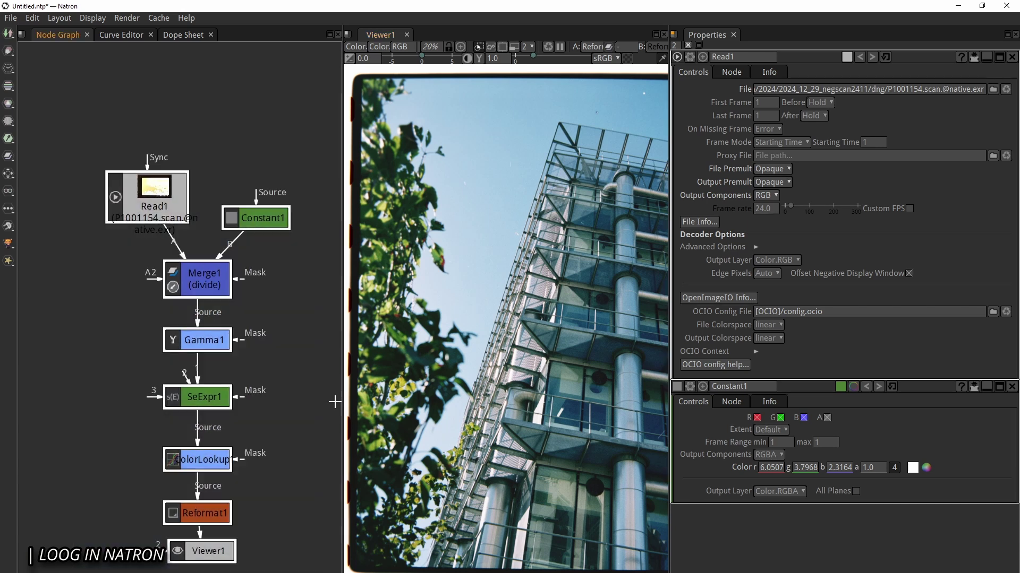
left_click(304, 386)
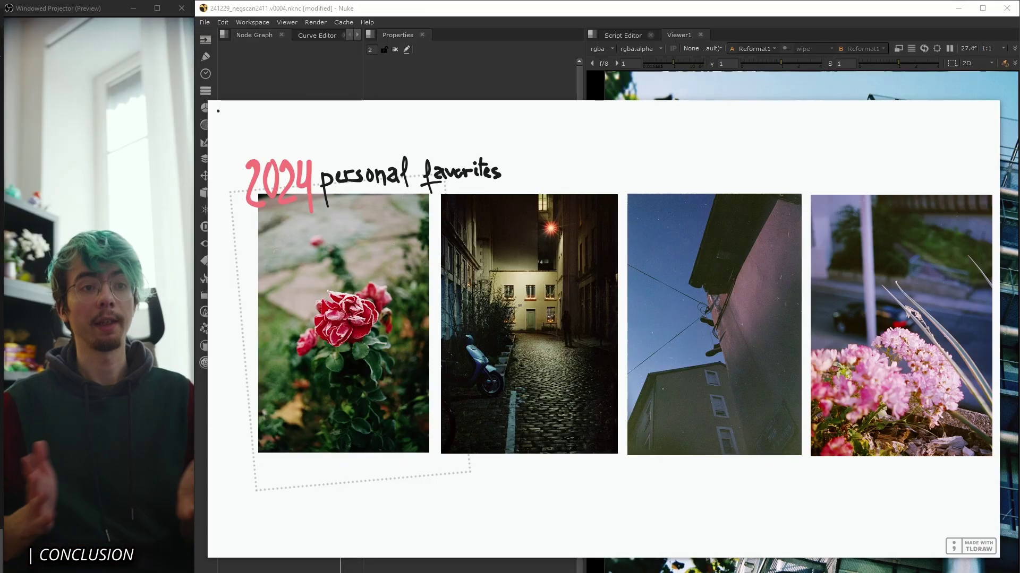